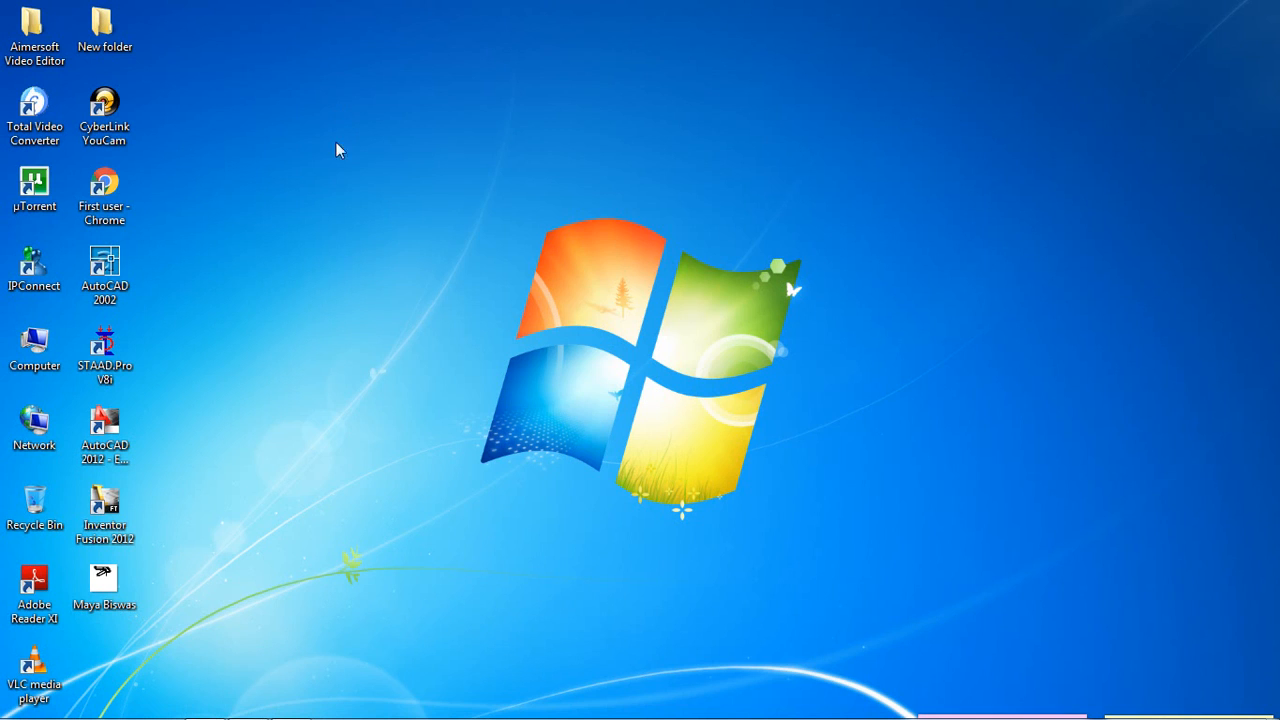
Open the truss pictures in the photo viewer and examine the dimensions and loads of 003-roof-truss-given.gif
{"action": "left_click", "coordinate": [248, 712]}
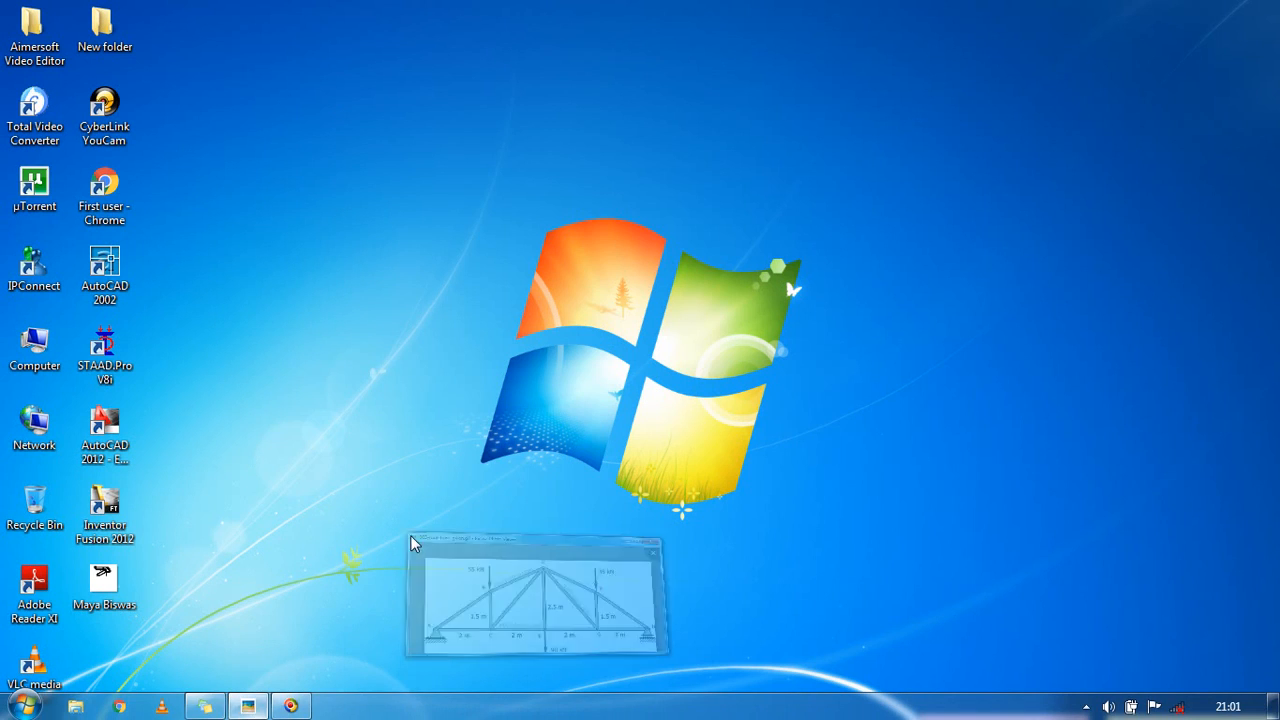
{"action": "left_click_drag", "start_coordinate": [854, 298], "coordinate": [859, 298]}
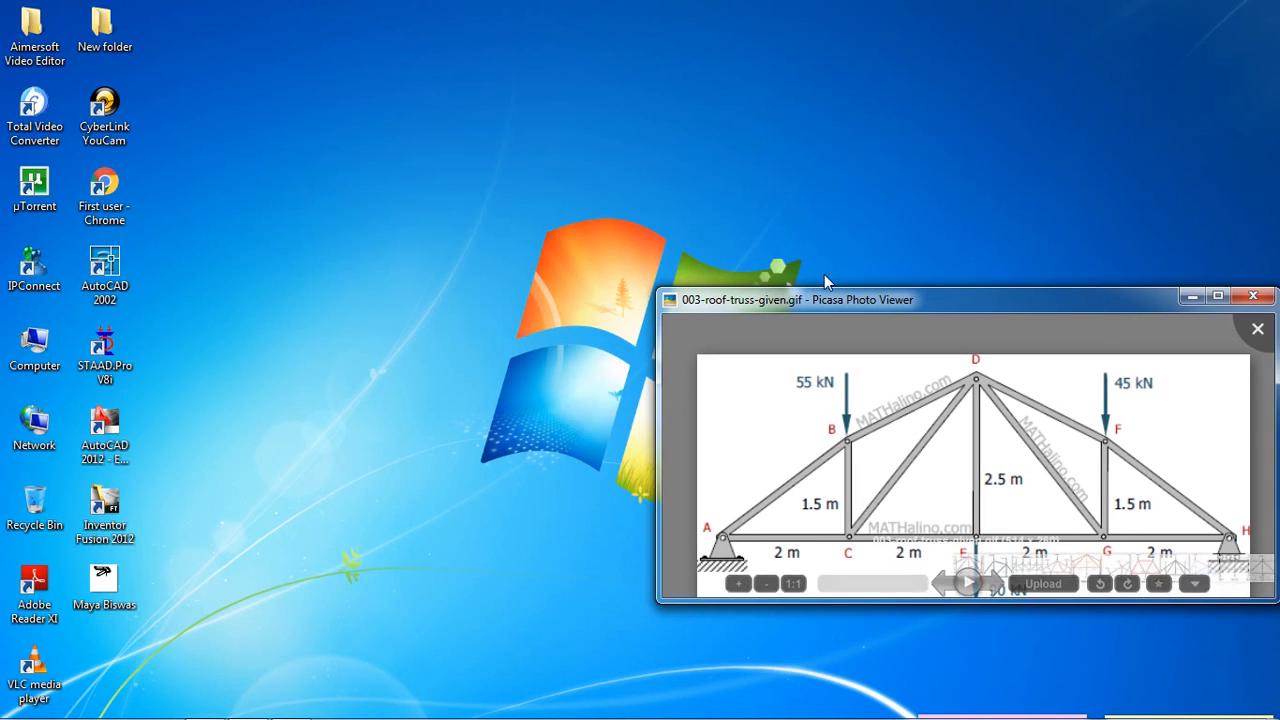
{"action": "key", "text": "Right"}
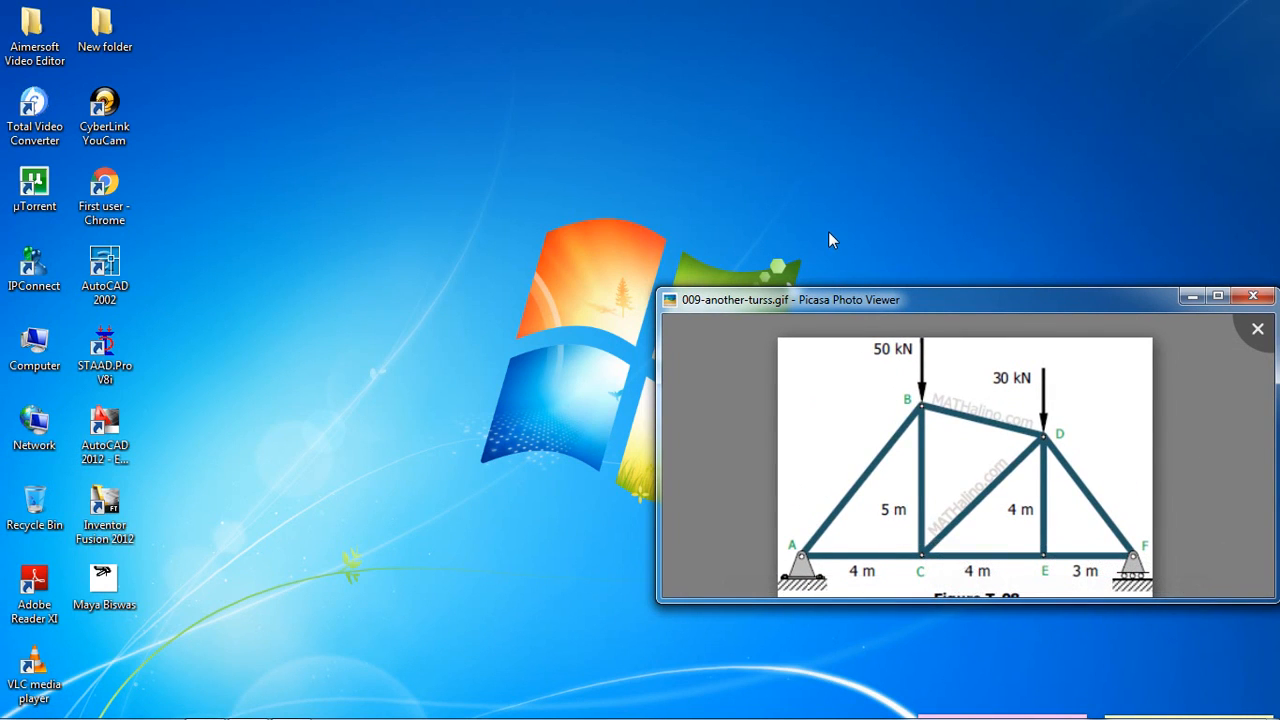
{"action": "key", "text": "Left"}
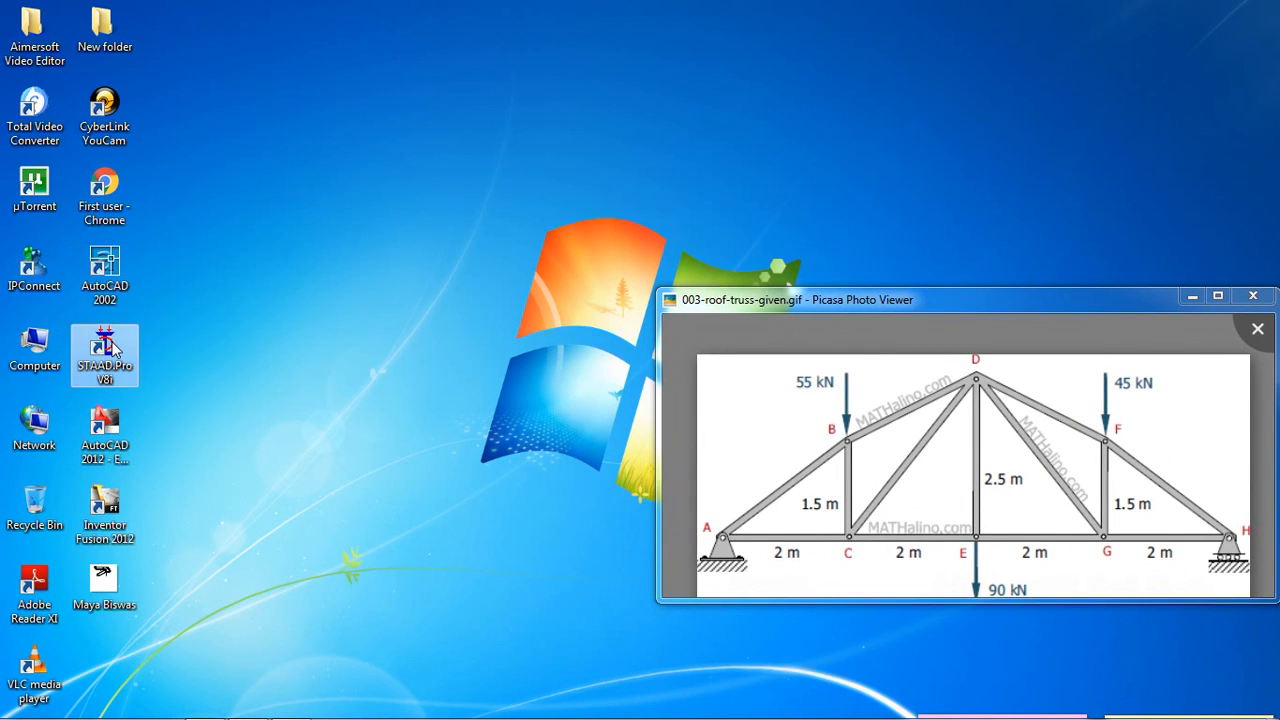
Launch STAAD.Pro and create a Truss project in Meter and KiloNewton, overwriting the existing Structure1 file and starting with Add Beam
{"action": "double_click", "coordinate": [105, 350]}
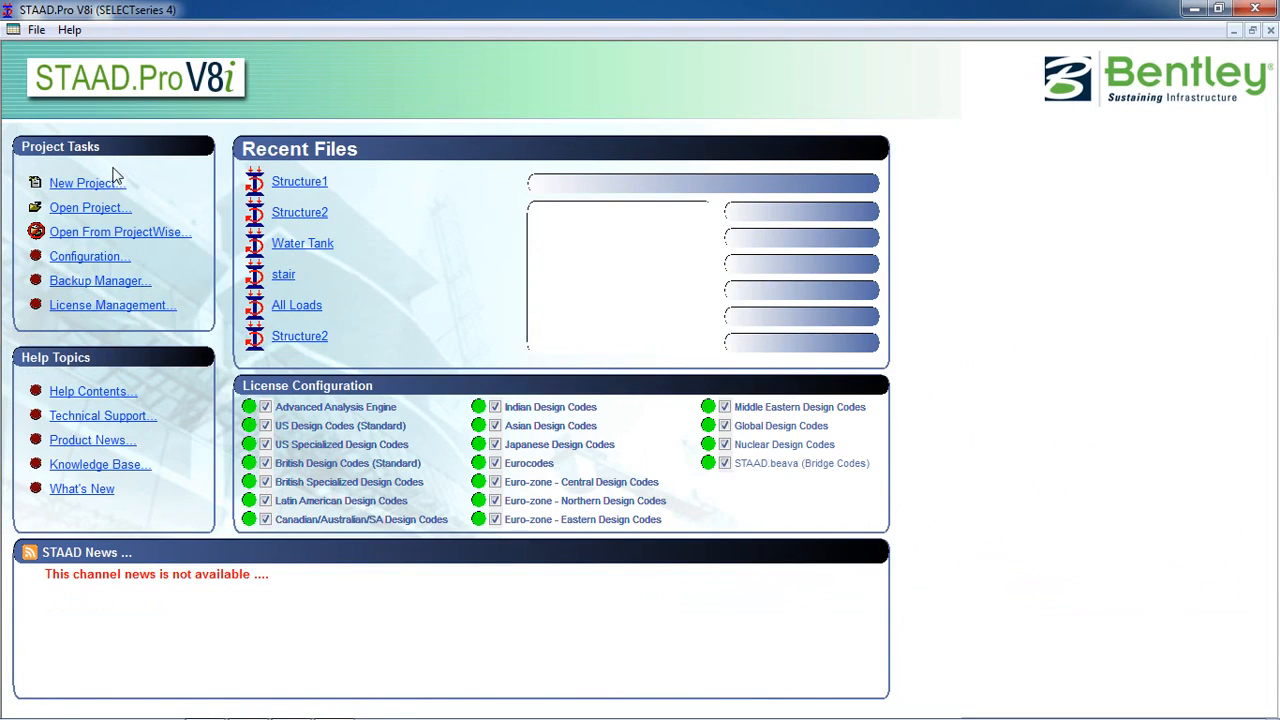
{"action": "left_click", "coordinate": [99, 185]}
{"action": "left_click", "coordinate": [474, 221]}
{"action": "left_click", "coordinate": [466, 266]}
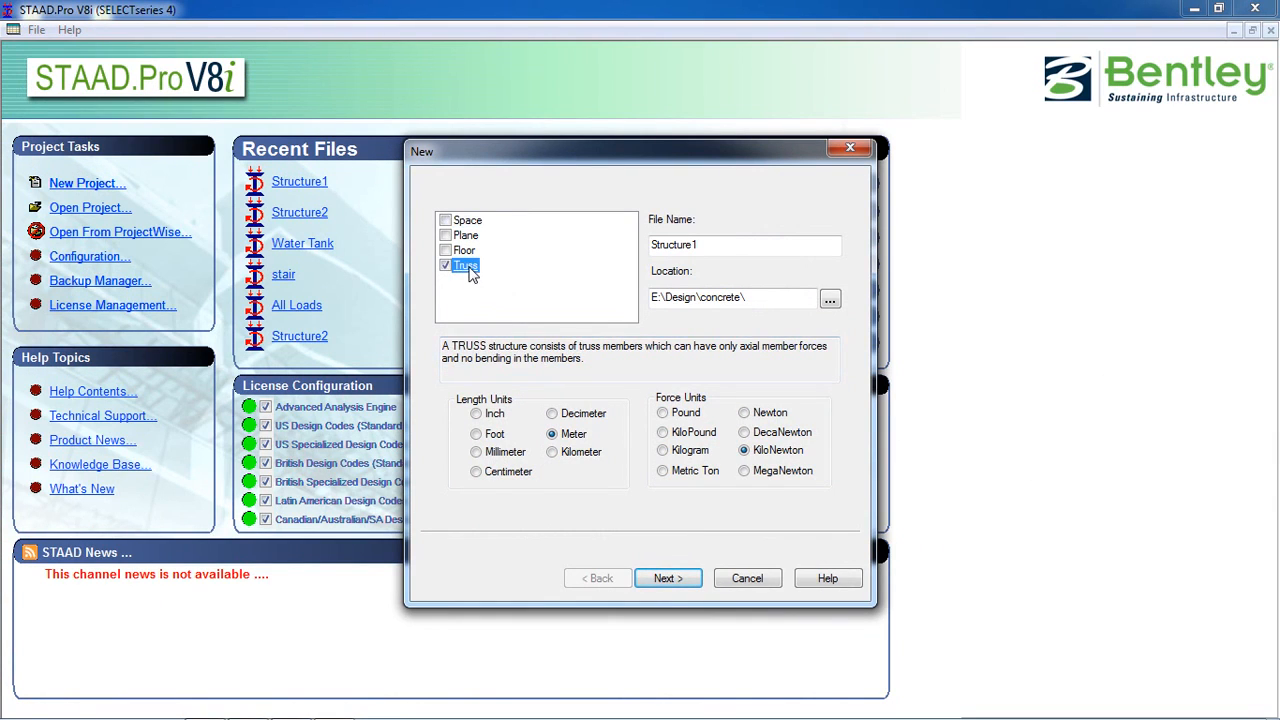
{"action": "left_click", "coordinate": [581, 439]}
{"action": "left_click", "coordinate": [669, 579]}
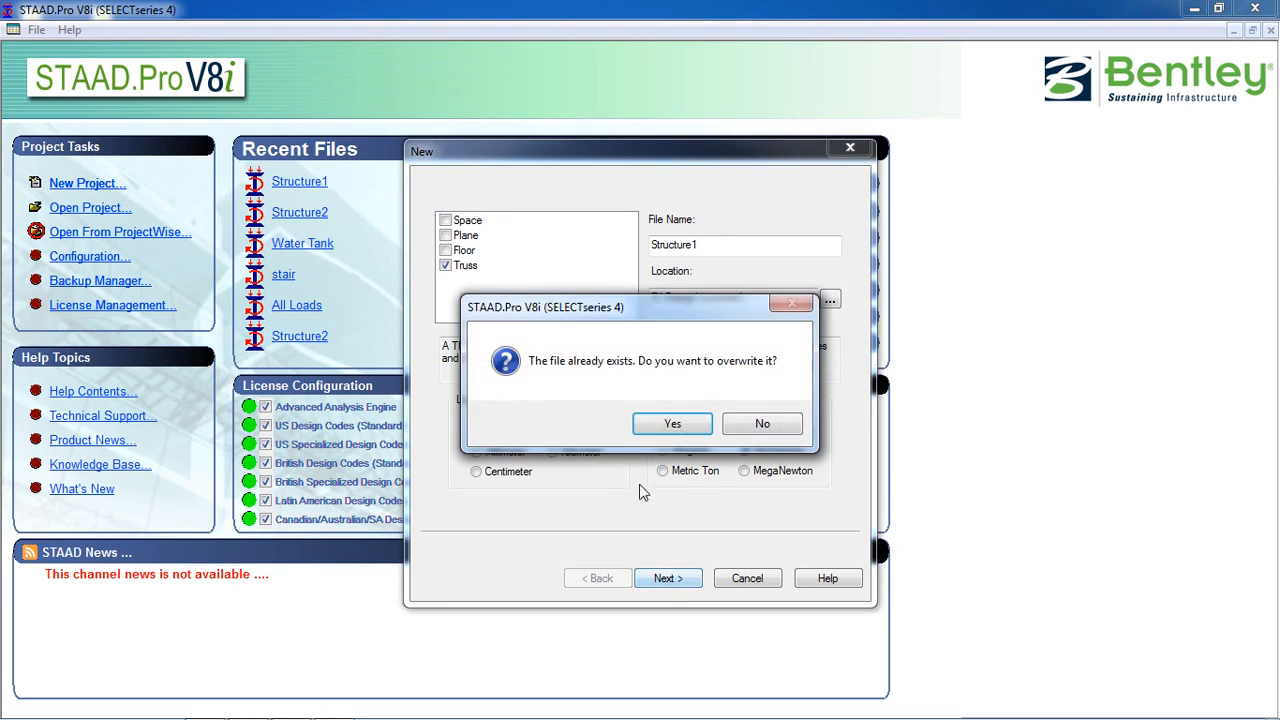
{"action": "left_click", "coordinate": [665, 428]}
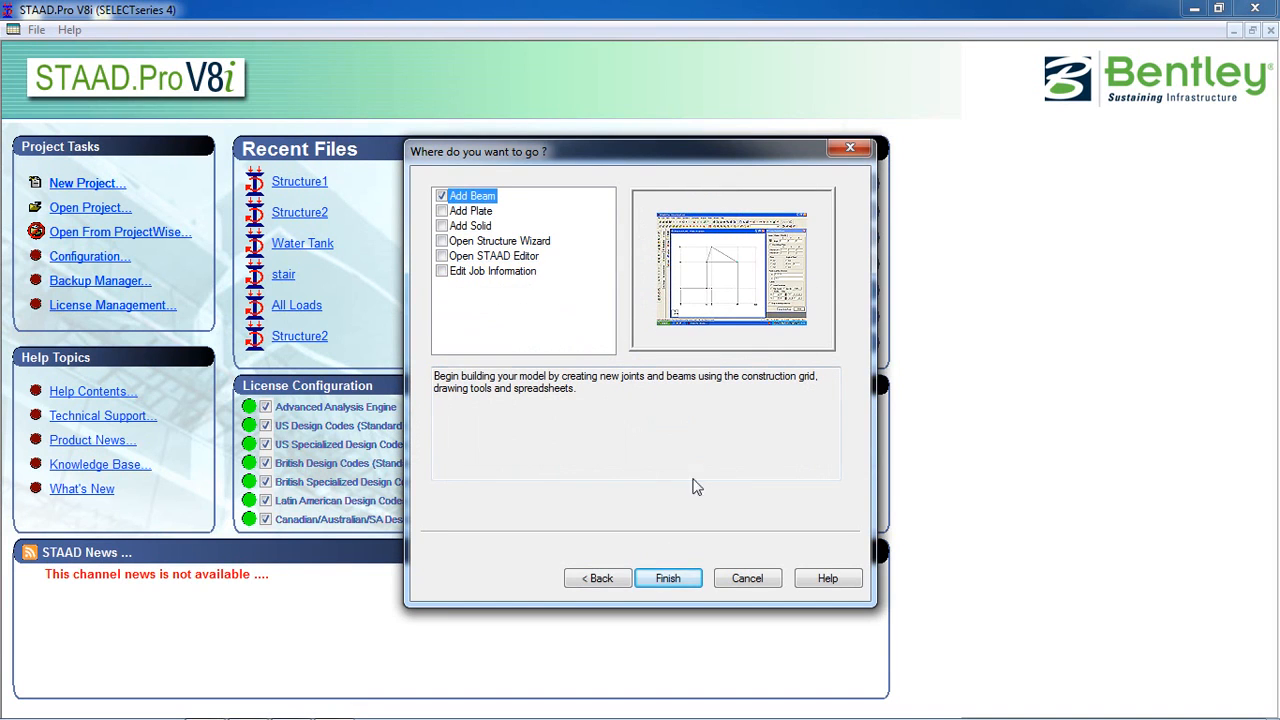
{"action": "left_click", "coordinate": [668, 579]}
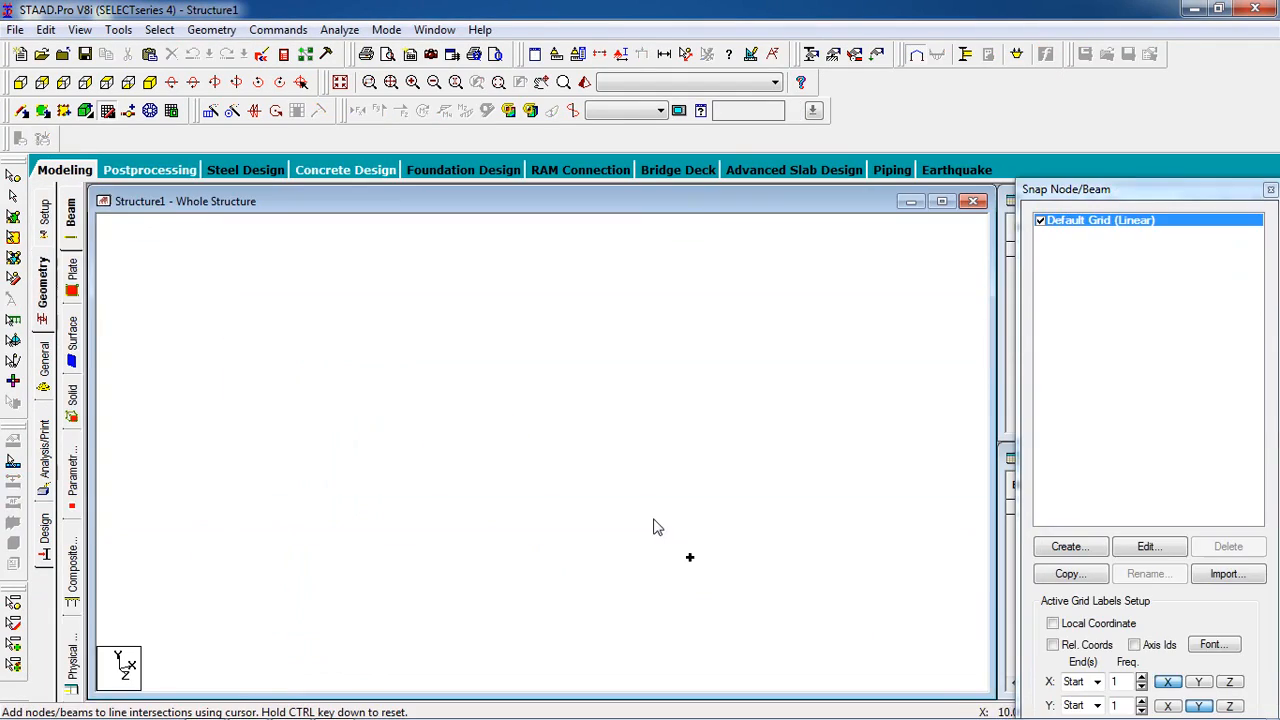
Switch to the front view and set the default grid's spacing to 2 m in X and 0.5 m in Y, following the truss picture
{"action": "left_click", "coordinate": [21, 82]}
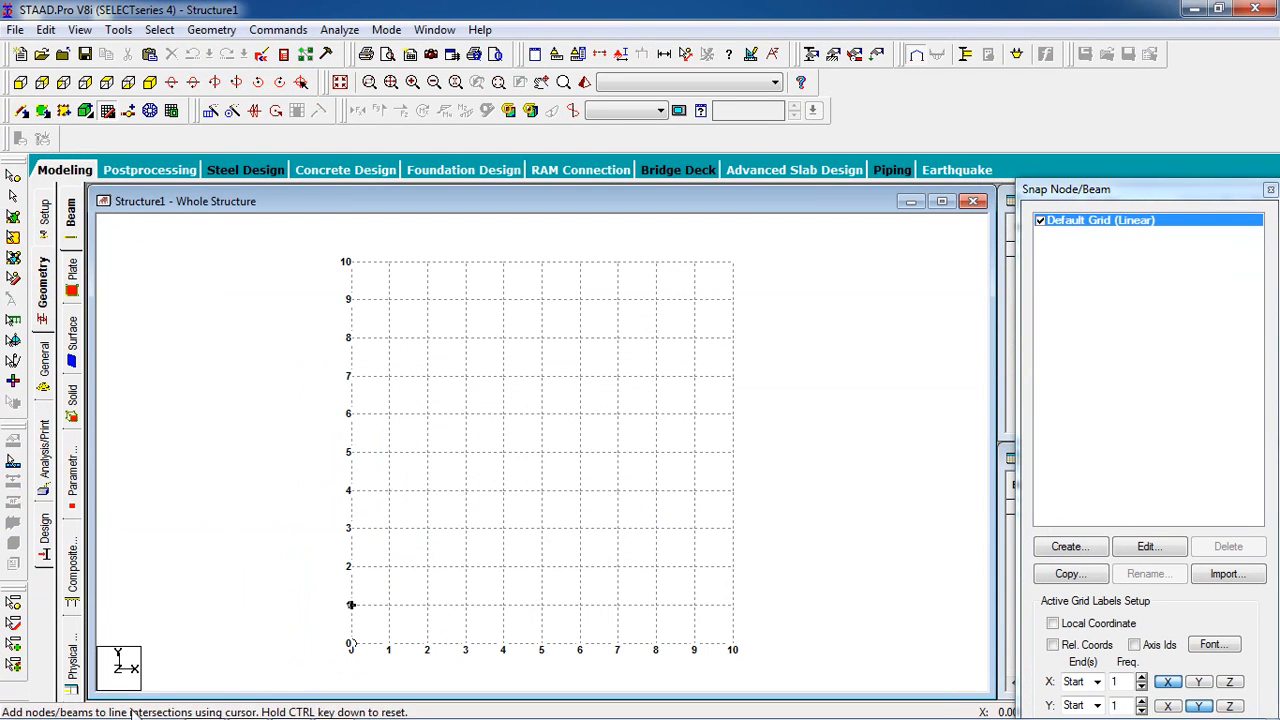
{"action": "left_click", "coordinate": [205, 708]}
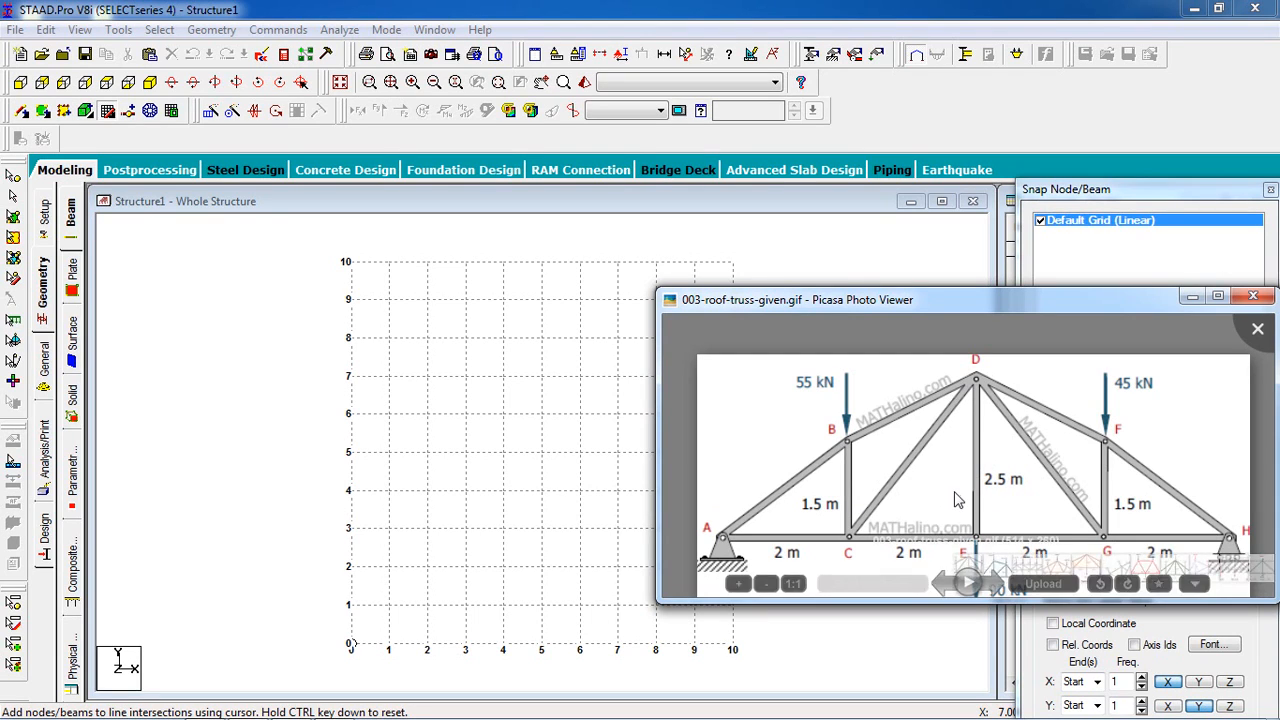
{"action": "left_click", "coordinate": [740, 12]}
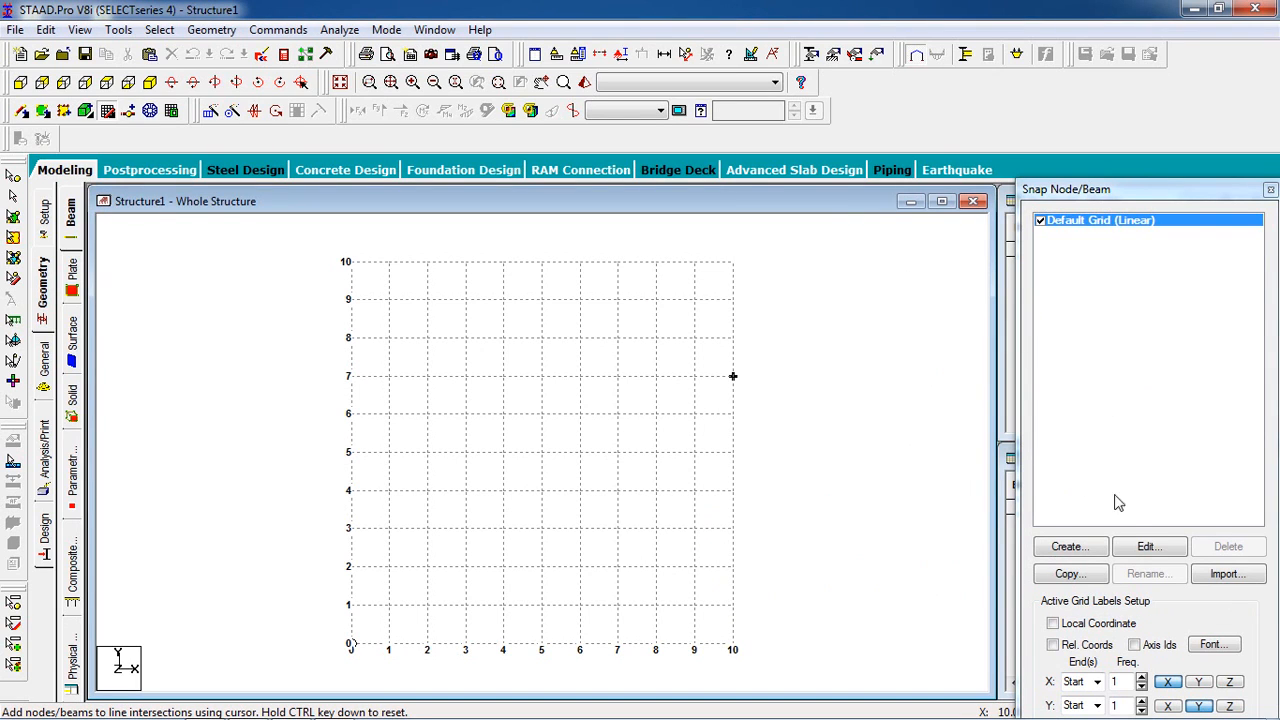
{"action": "left_click", "coordinate": [1148, 547]}
{"action": "double_click", "coordinate": [906, 500]}
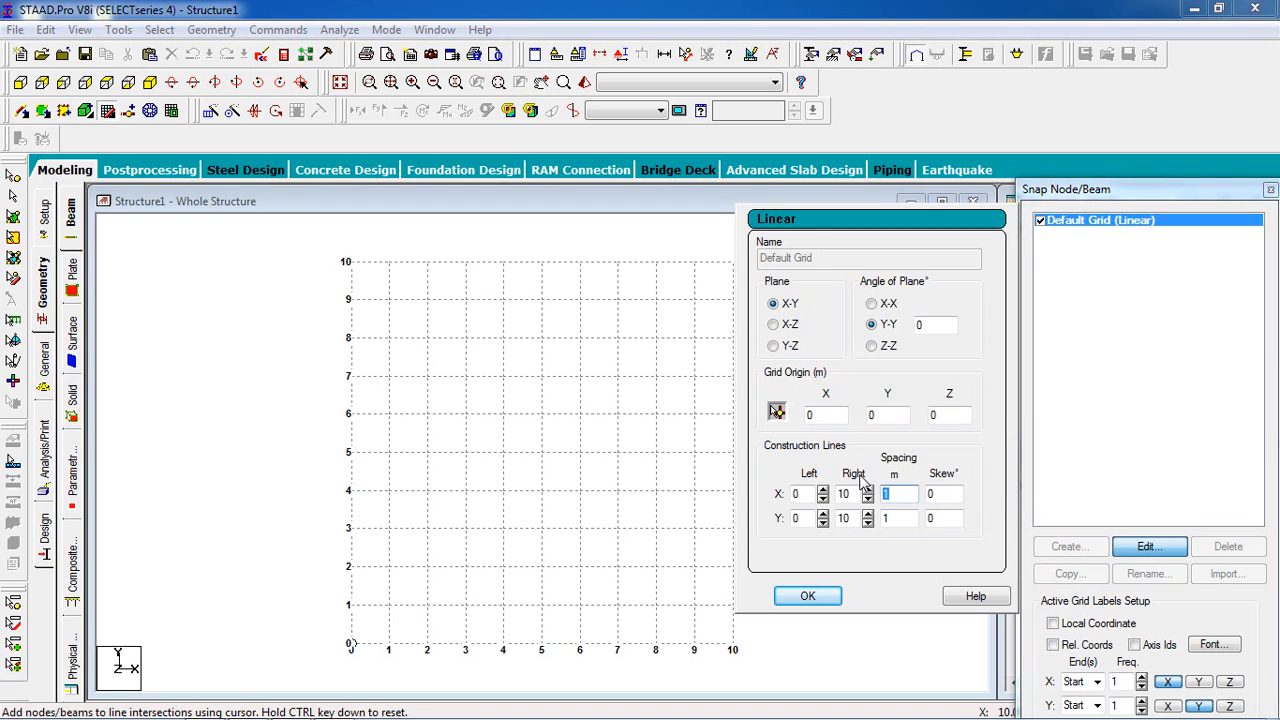
{"action": "double_click", "coordinate": [897, 519]}
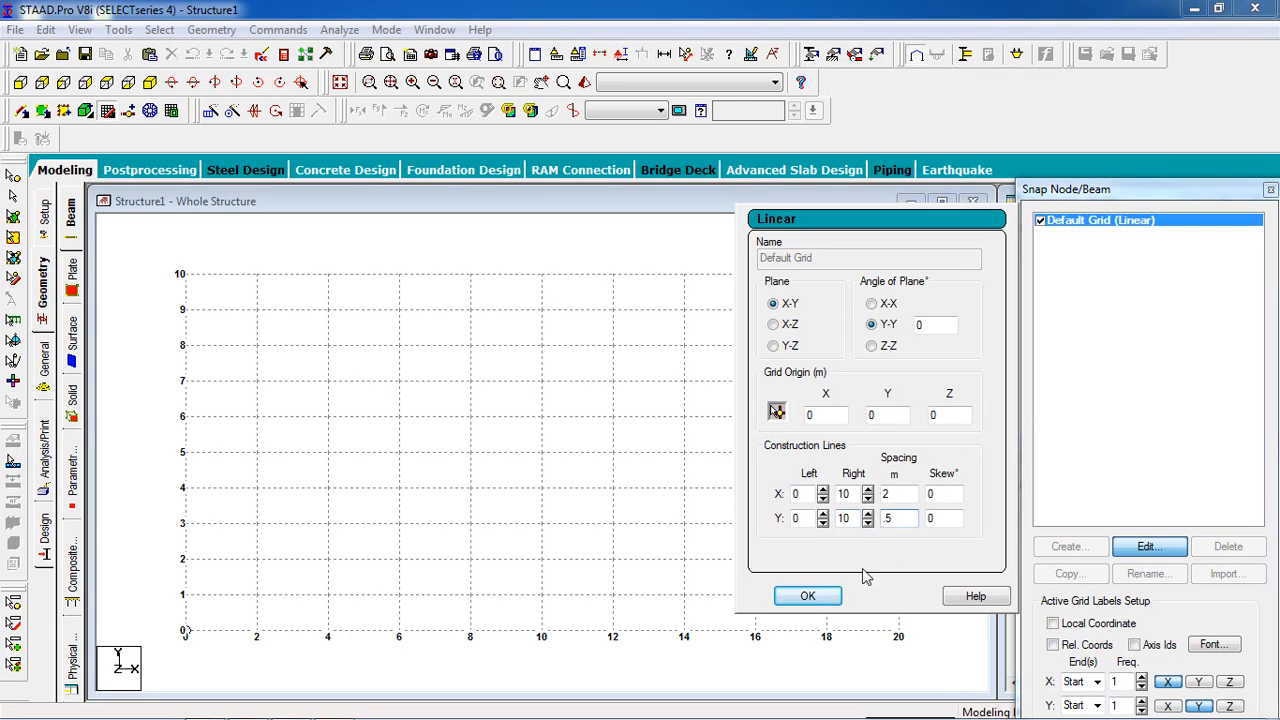
{"action": "left_click", "coordinate": [836, 595]}
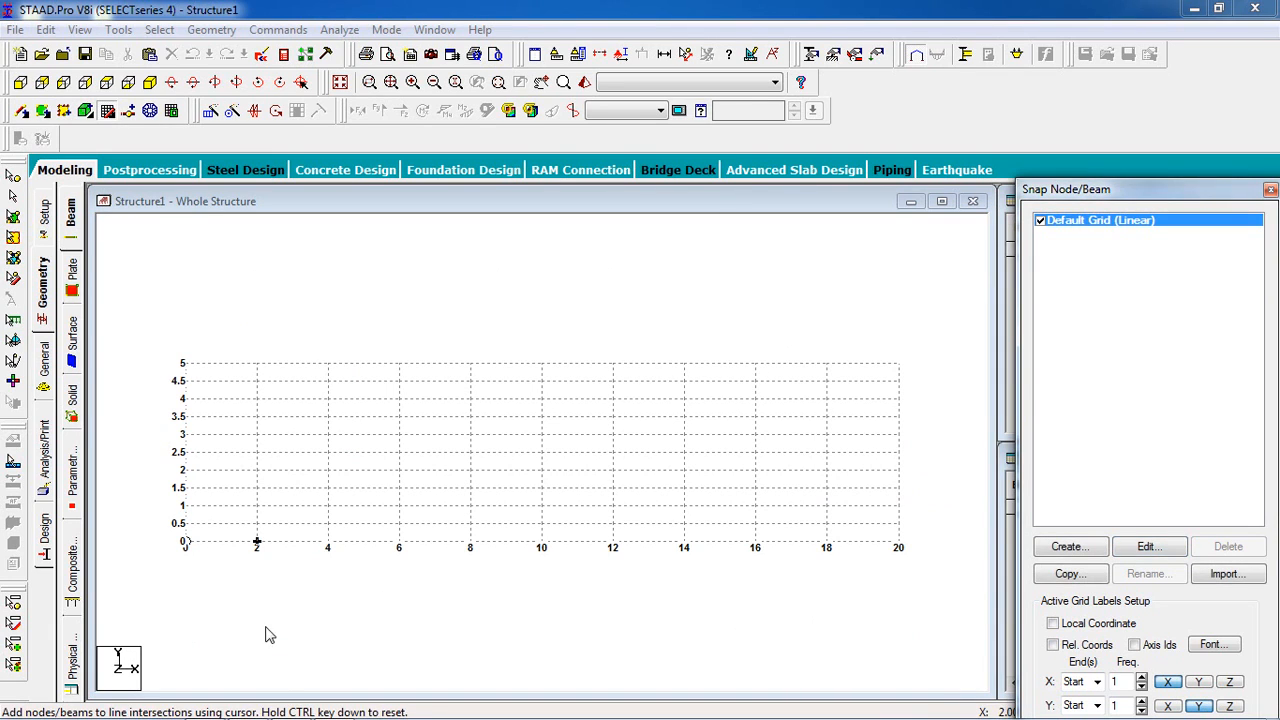
Draw the bottom chord along Y = 0 from X = 0 to X = 8 m, with a node every 2 m
{"action": "left_click", "coordinate": [208, 706]}
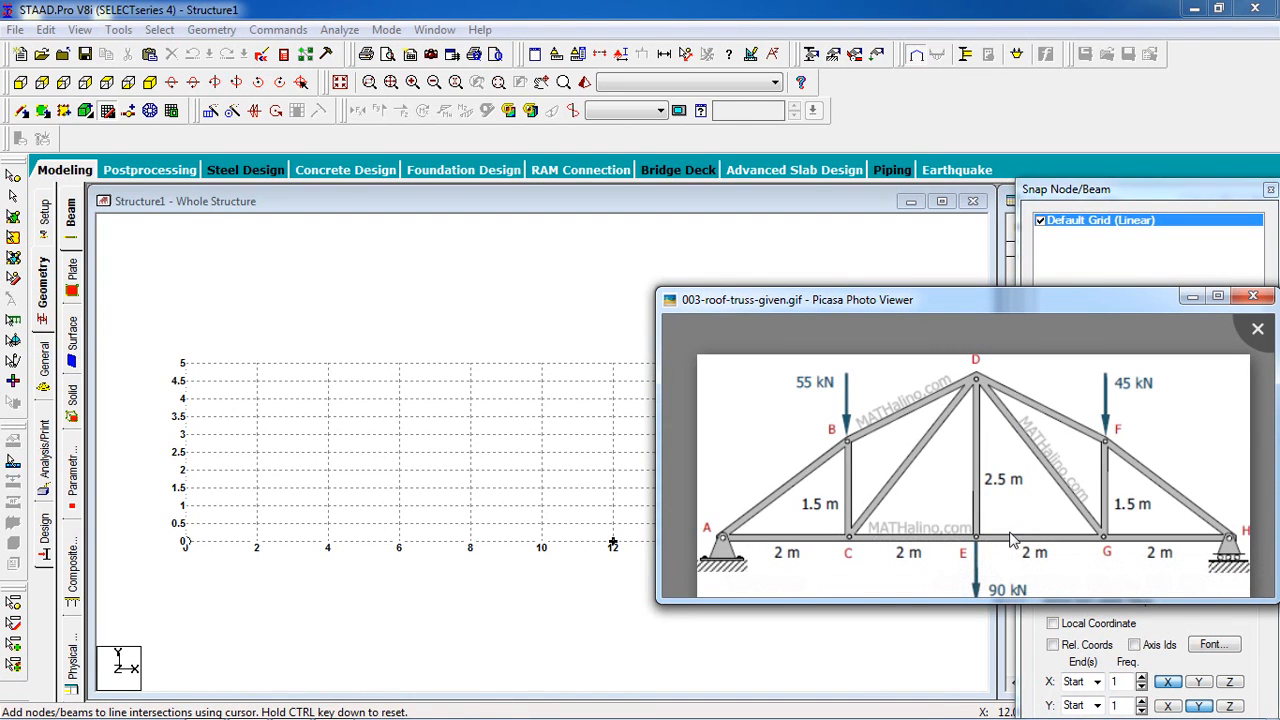
{"action": "left_click", "coordinate": [709, 9]}
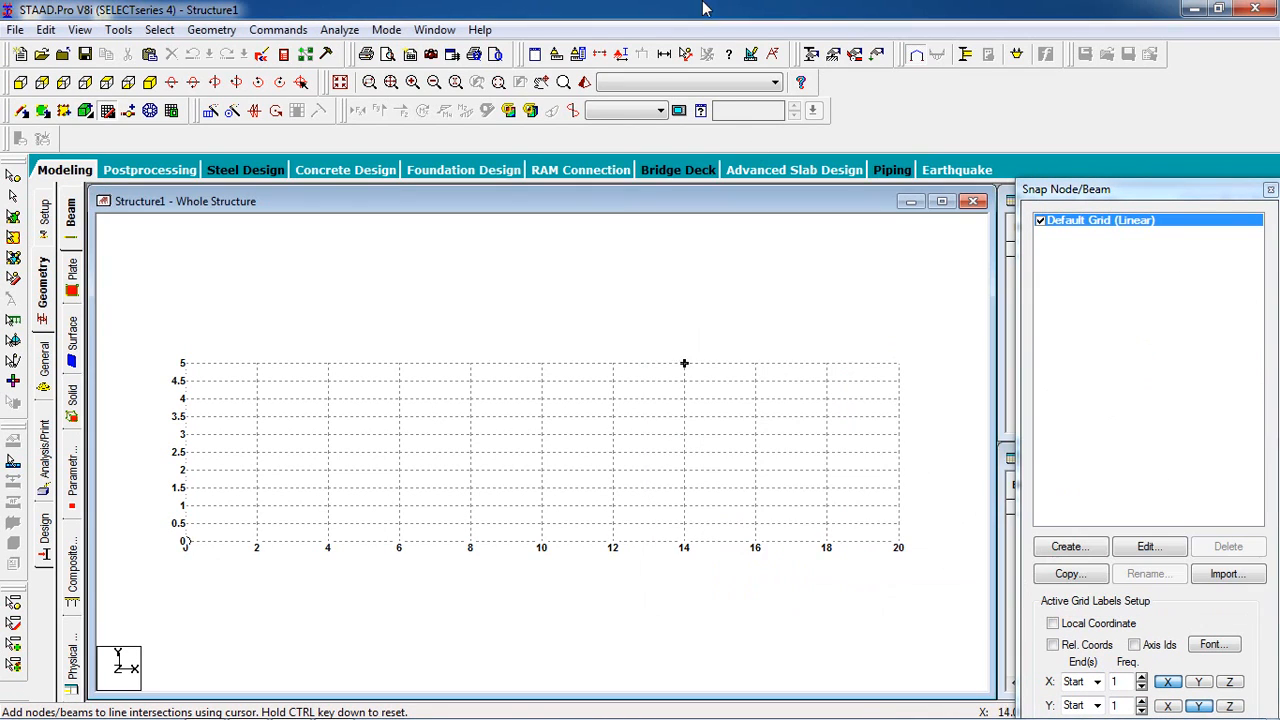
{"action": "left_click", "coordinate": [130, 557]}
{"action": "left_click", "coordinate": [212, 557]}
{"action": "left_click", "coordinate": [294, 557]}
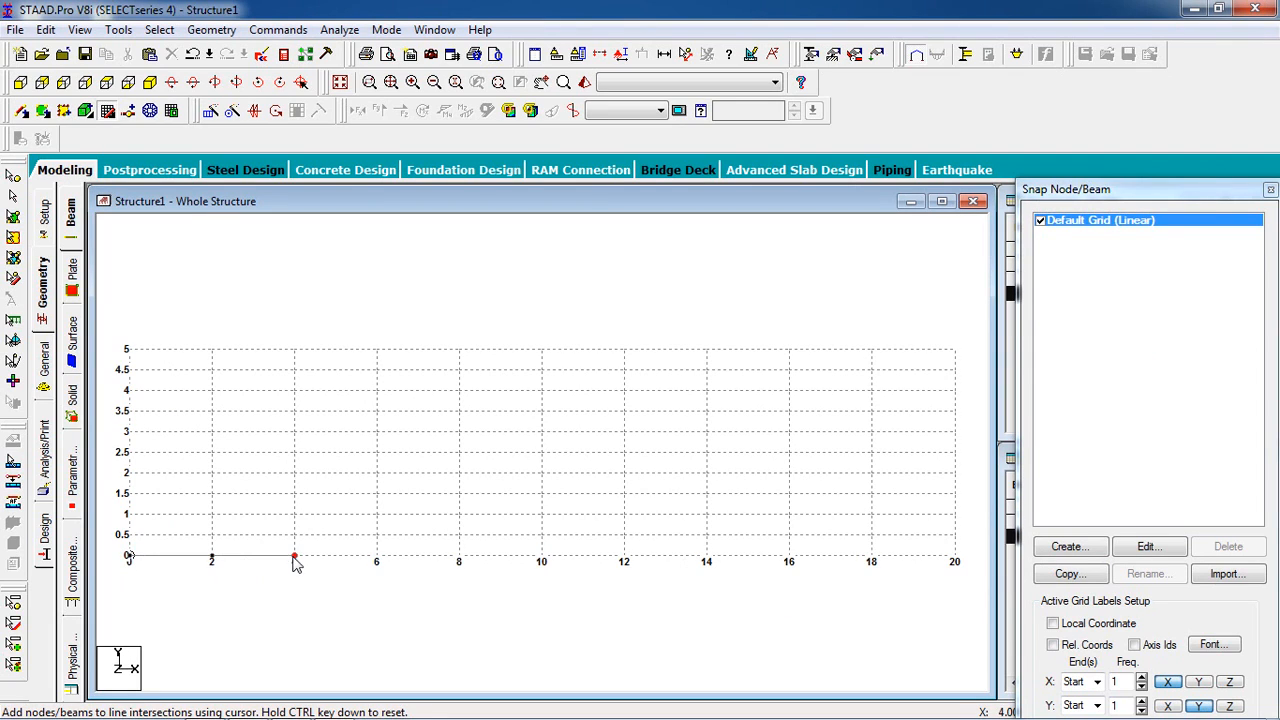
{"action": "left_click", "coordinate": [376, 557]}
{"action": "left_click", "coordinate": [459, 557]}
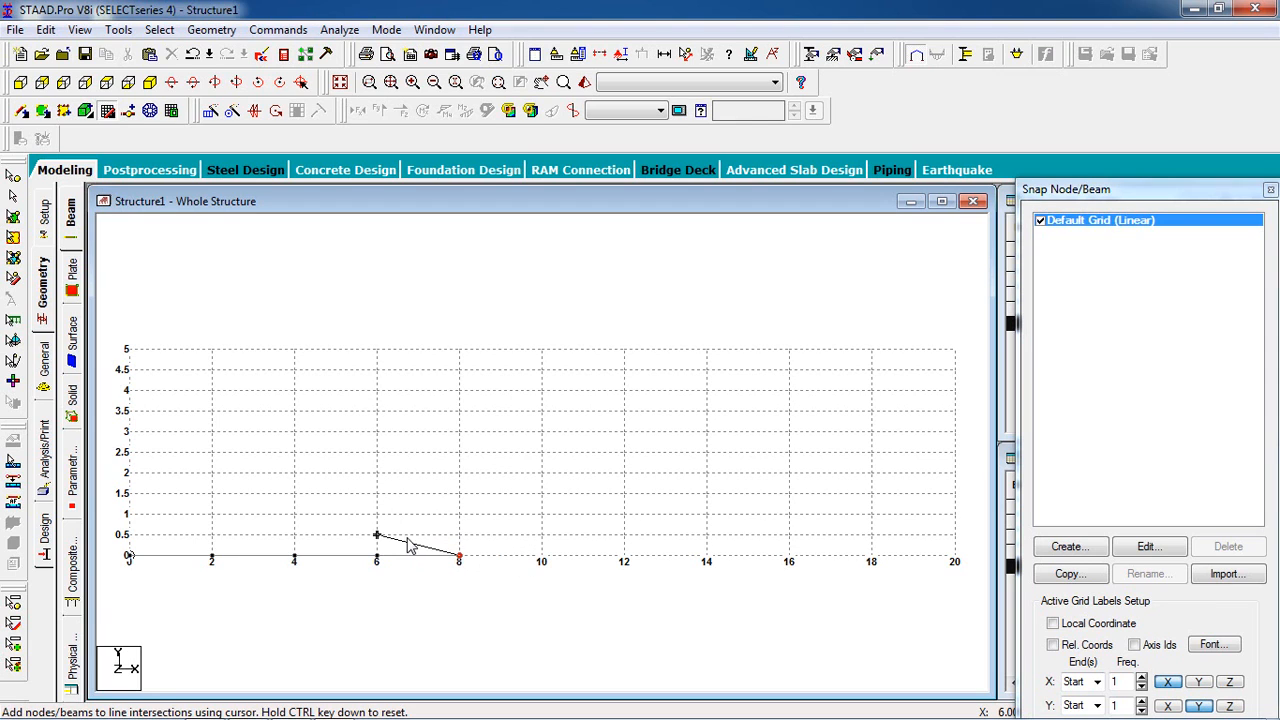
Check the truss picture, end the current beam chain and draw a vertical member from (2, 1.5) to (2, 0)
{"action": "mouse_move", "coordinate": [188, 700]}
{"action": "left_click", "coordinate": [248, 706]}
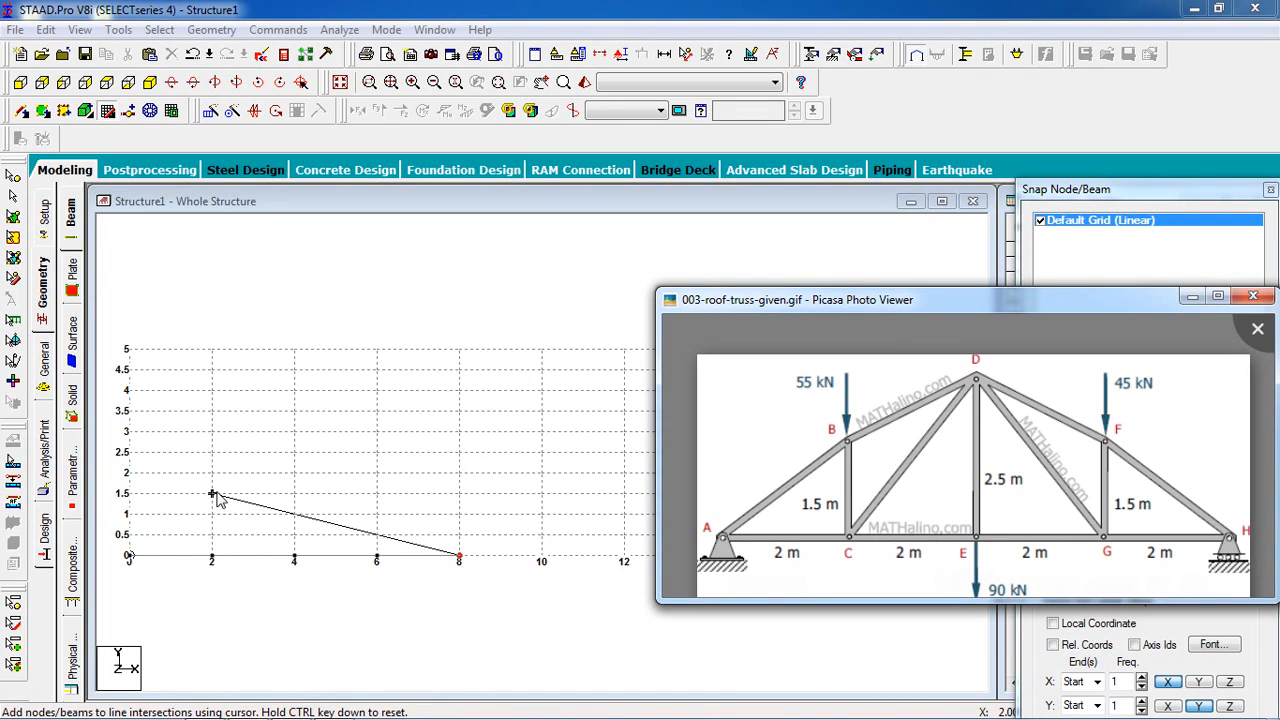
{"action": "key", "text": "ctrl"}
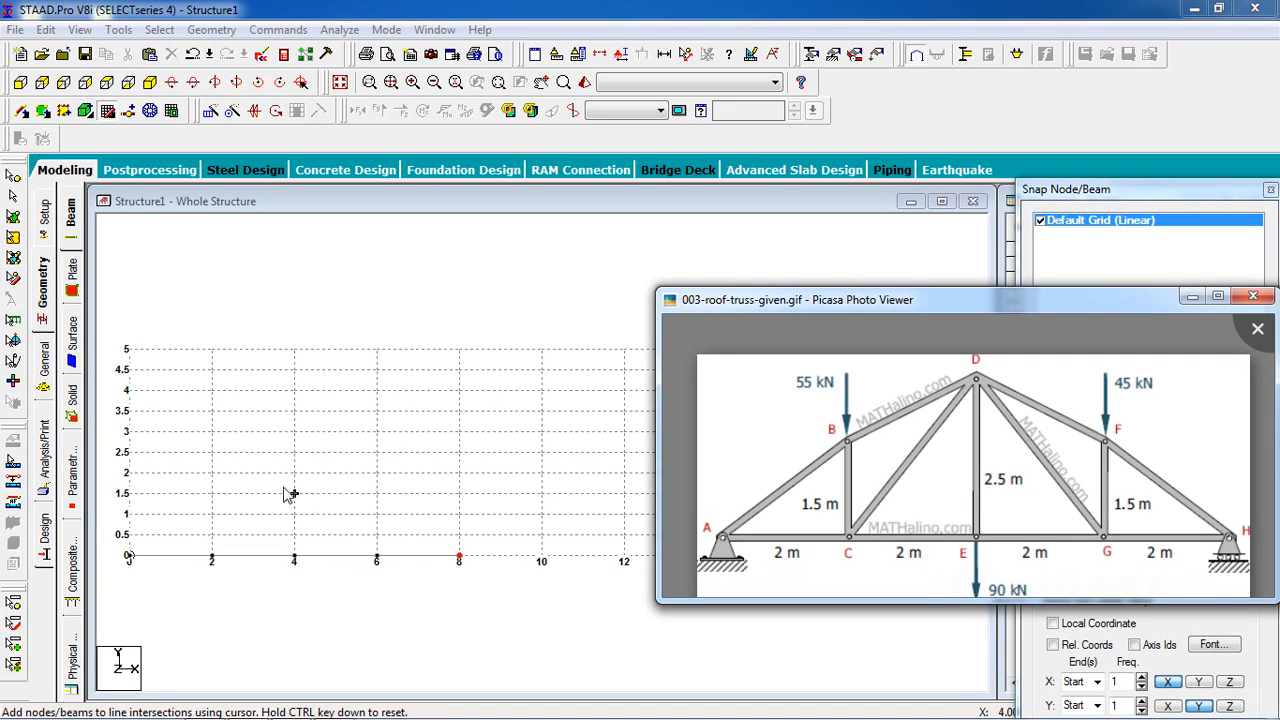
{"action": "key", "text": "ctrl"}
{"action": "left_click", "coordinate": [375, 349]}
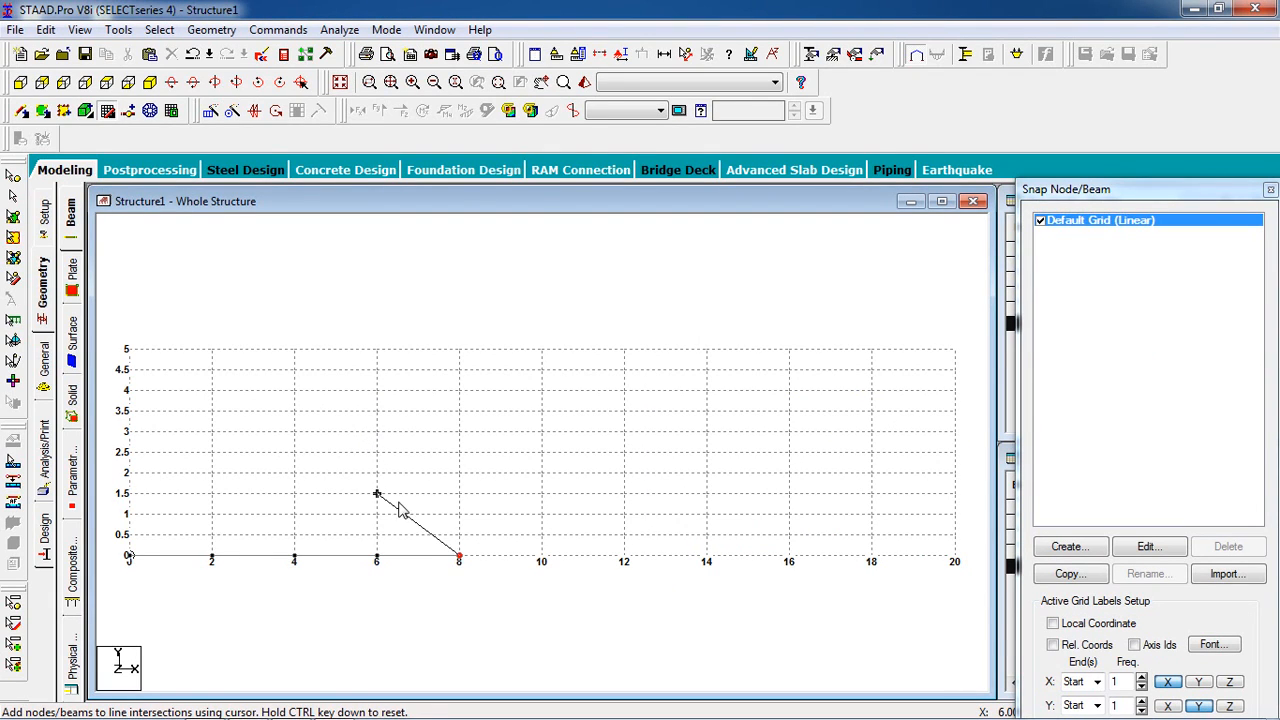
{"action": "key", "text": "ctrl"}
{"action": "left_click", "coordinate": [212, 495]}
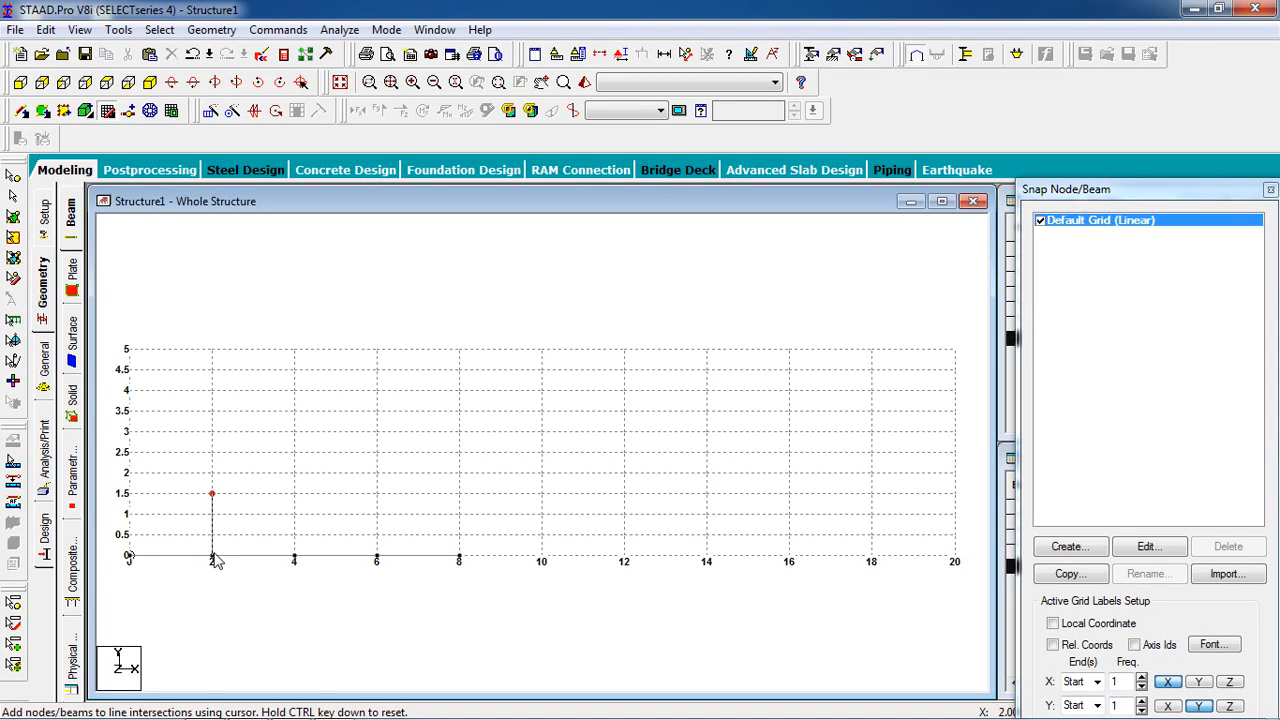
{"action": "left_click", "coordinate": [212, 557]}
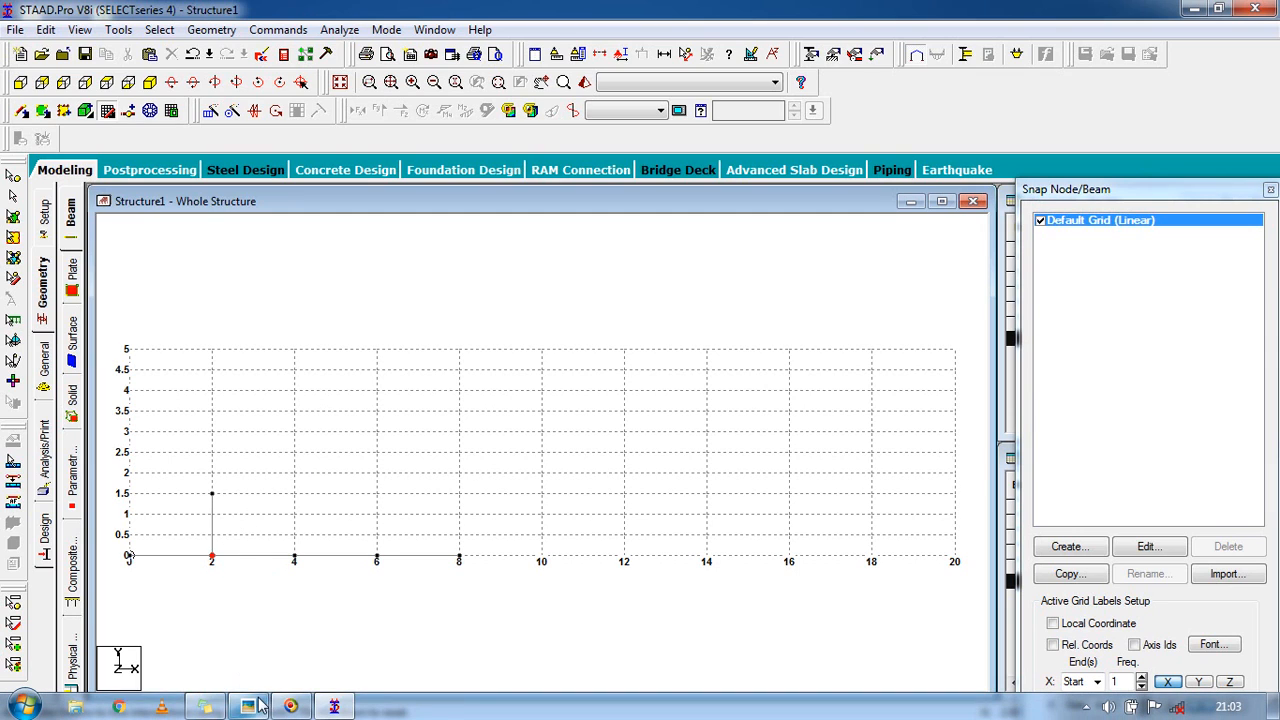
Draw the diagonals from (2, 0) to (4, 2.5) to (6, 0) and the vertical up to (6, 1.5), and close the snap grid
{"action": "left_click", "coordinate": [250, 707]}
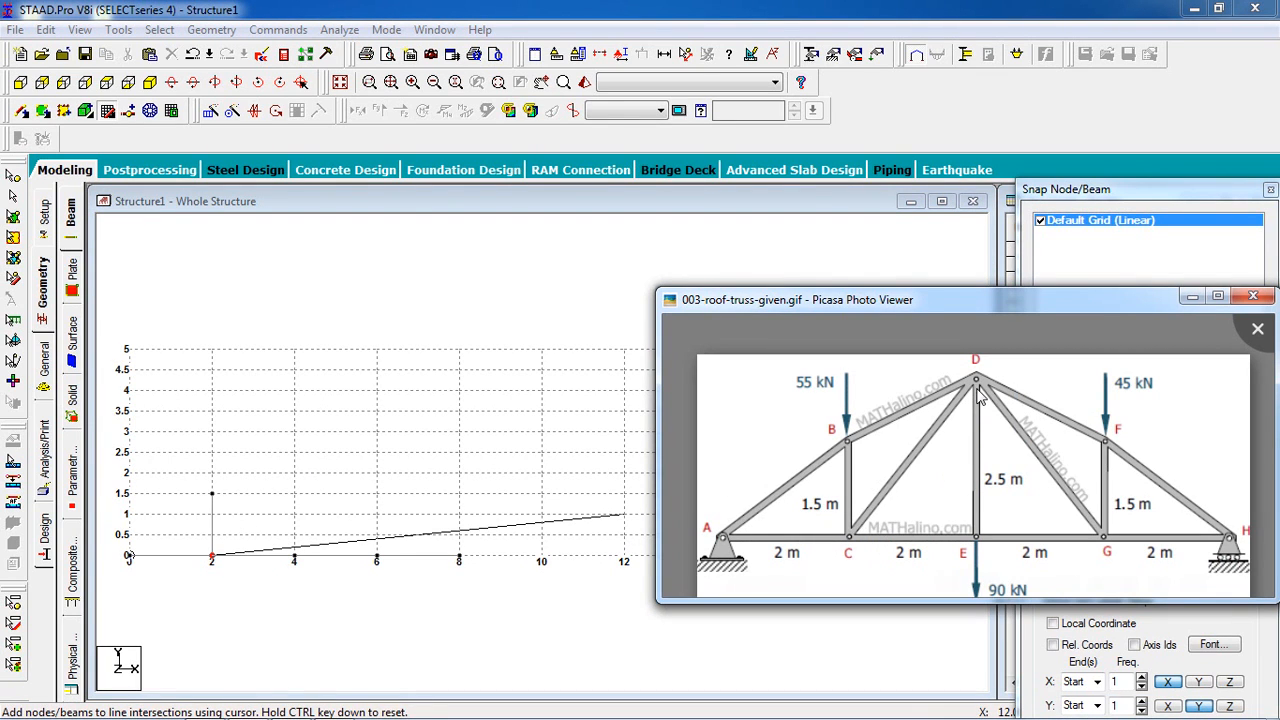
{"action": "left_click", "coordinate": [682, 9]}
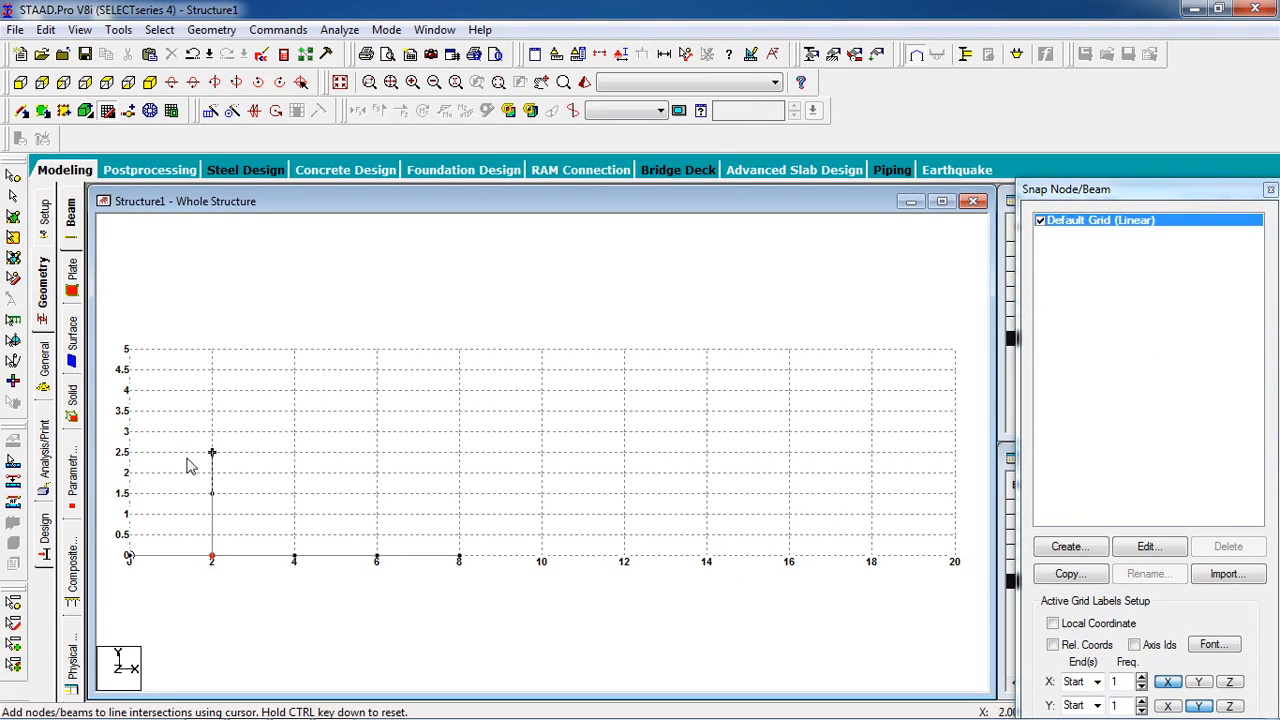
{"action": "left_click", "coordinate": [294, 455]}
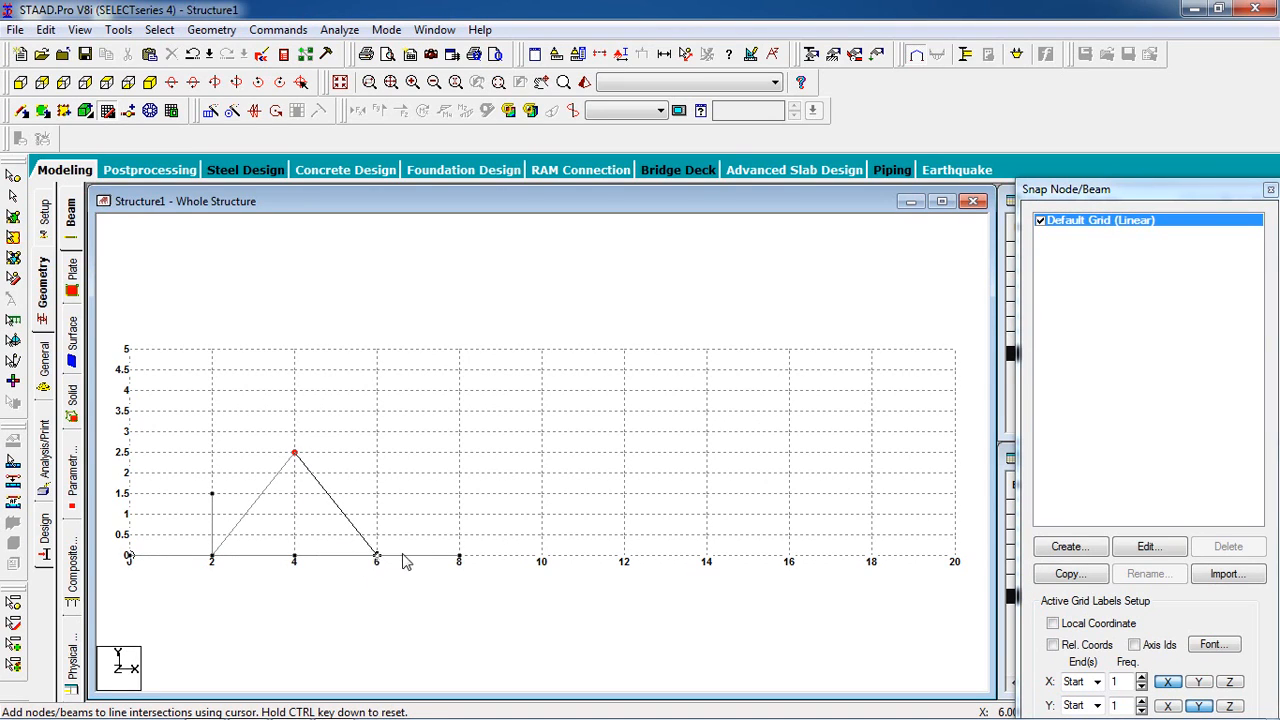
{"action": "left_click", "coordinate": [379, 560]}
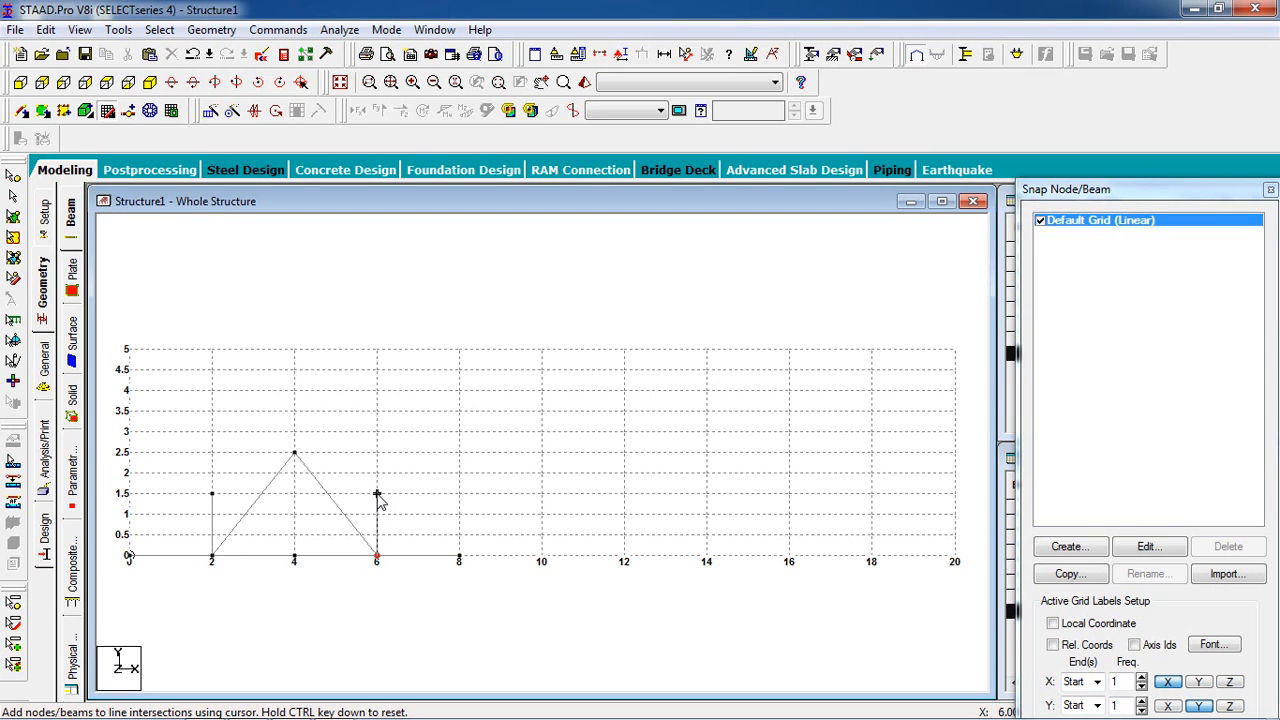
{"action": "left_click", "coordinate": [377, 495]}
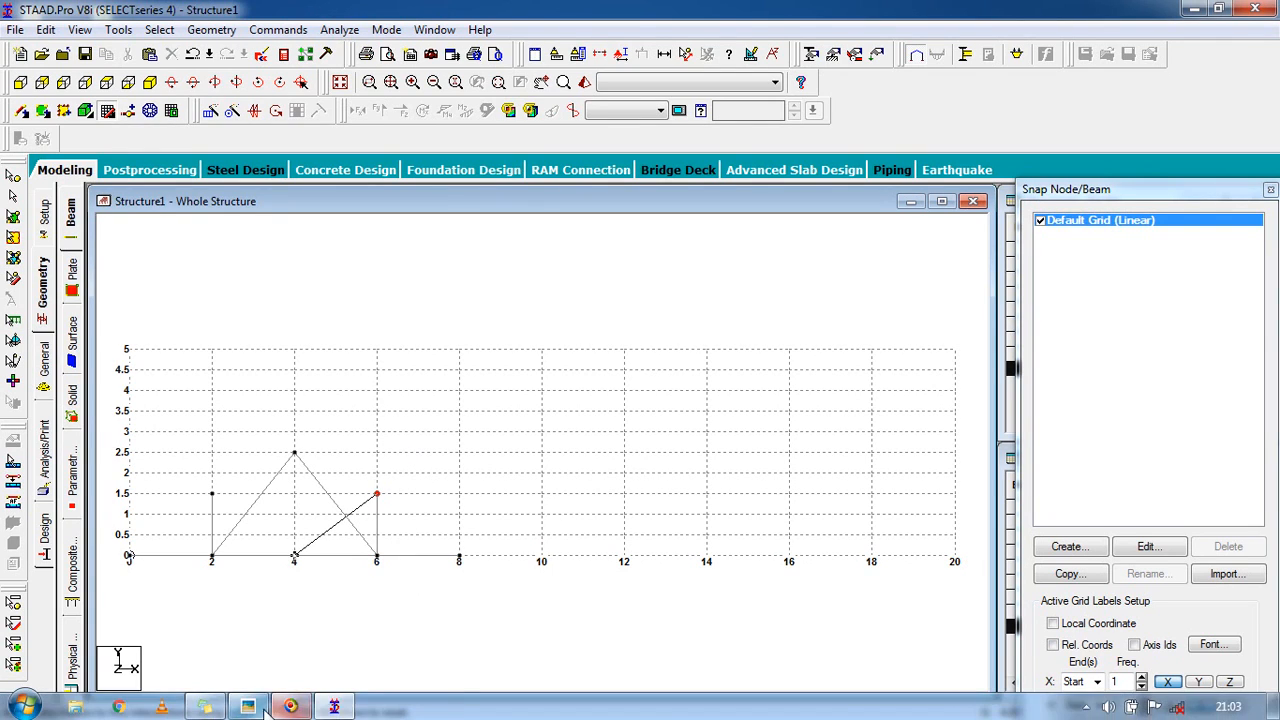
{"action": "left_click", "coordinate": [262, 708]}
{"action": "left_click", "coordinate": [262, 708]}
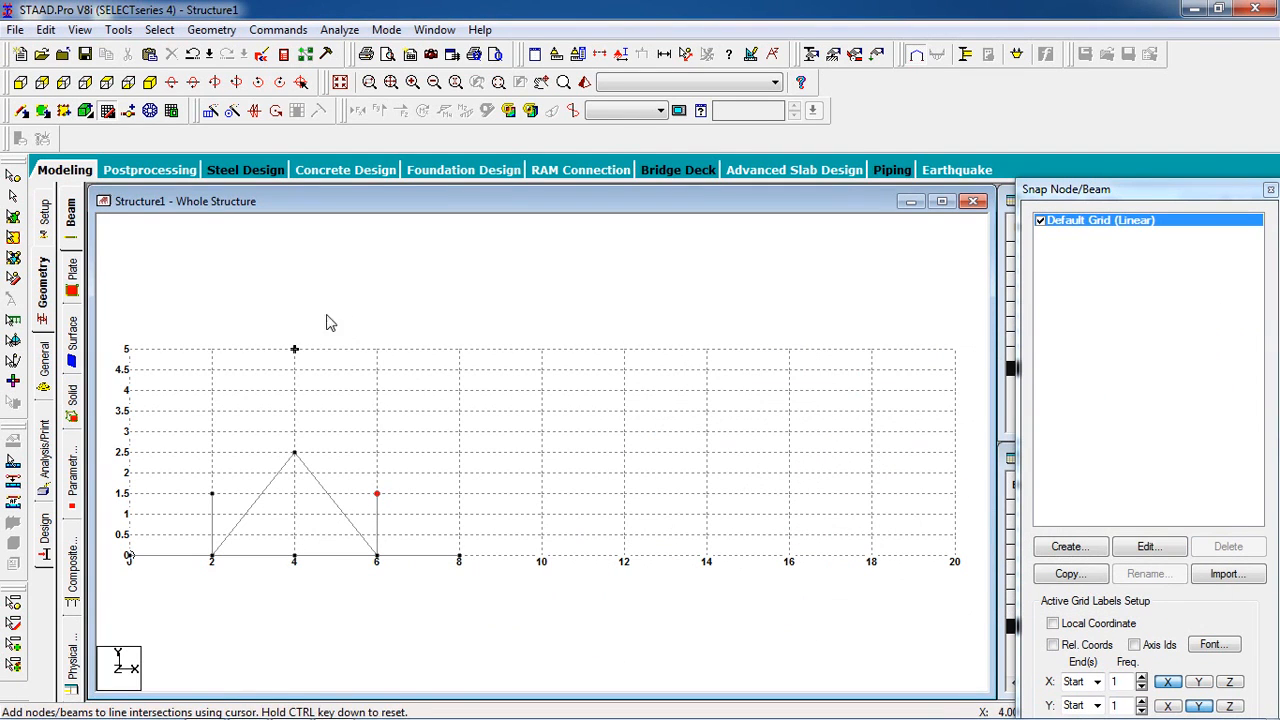
{"action": "left_click", "coordinate": [108, 111]}
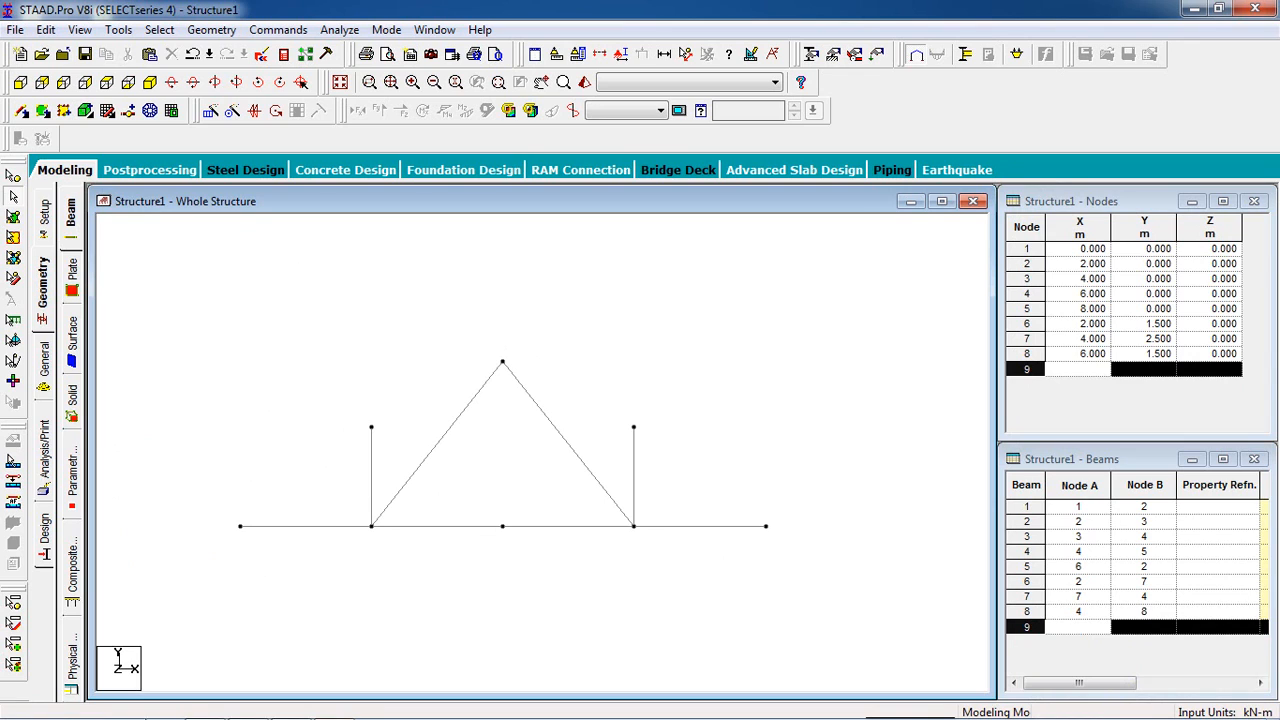
Add beams between existing nodes for the sloping top chord on both sides and the central vertical, as in the truss picture
{"action": "left_click", "coordinate": [248, 708]}
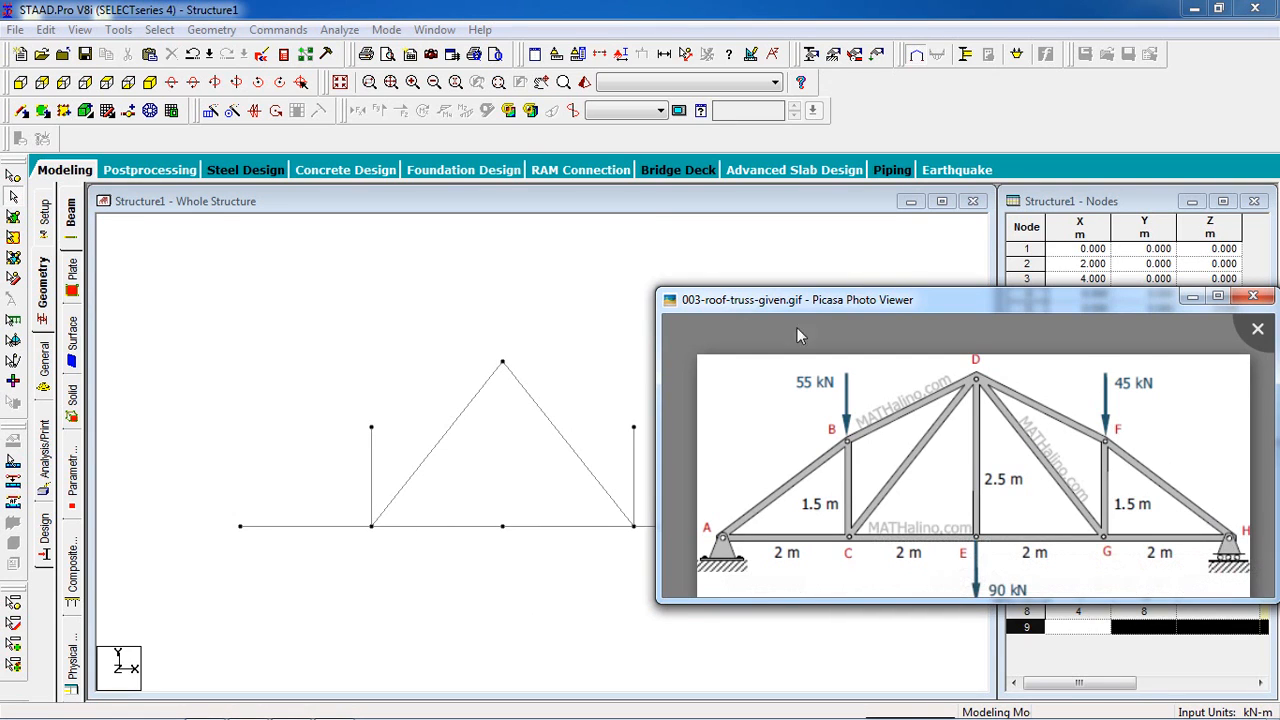
{"action": "left_click", "coordinate": [505, 8]}
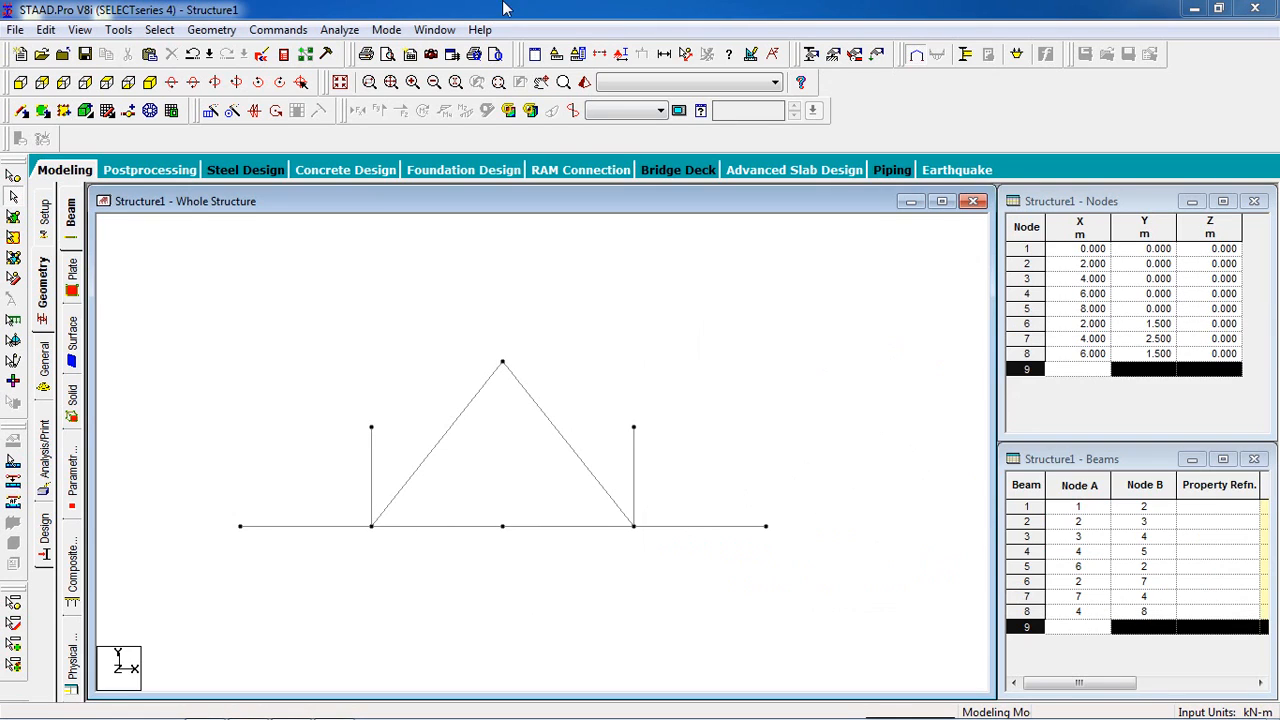
{"action": "left_click", "coordinate": [21, 112]}
{"action": "mouse_move", "coordinate": [240, 526]}
{"action": "left_mouse_down"}
{"action": "mouse_move", "coordinate": [371, 427]}
{"action": "mouse_move", "coordinate": [504, 369]}
{"action": "mouse_move", "coordinate": [503, 531]}
{"action": "mouse_move", "coordinate": [517, 423]}
{"action": "mouse_move", "coordinate": [503, 526]}
{"action": "left_mouse_up"}
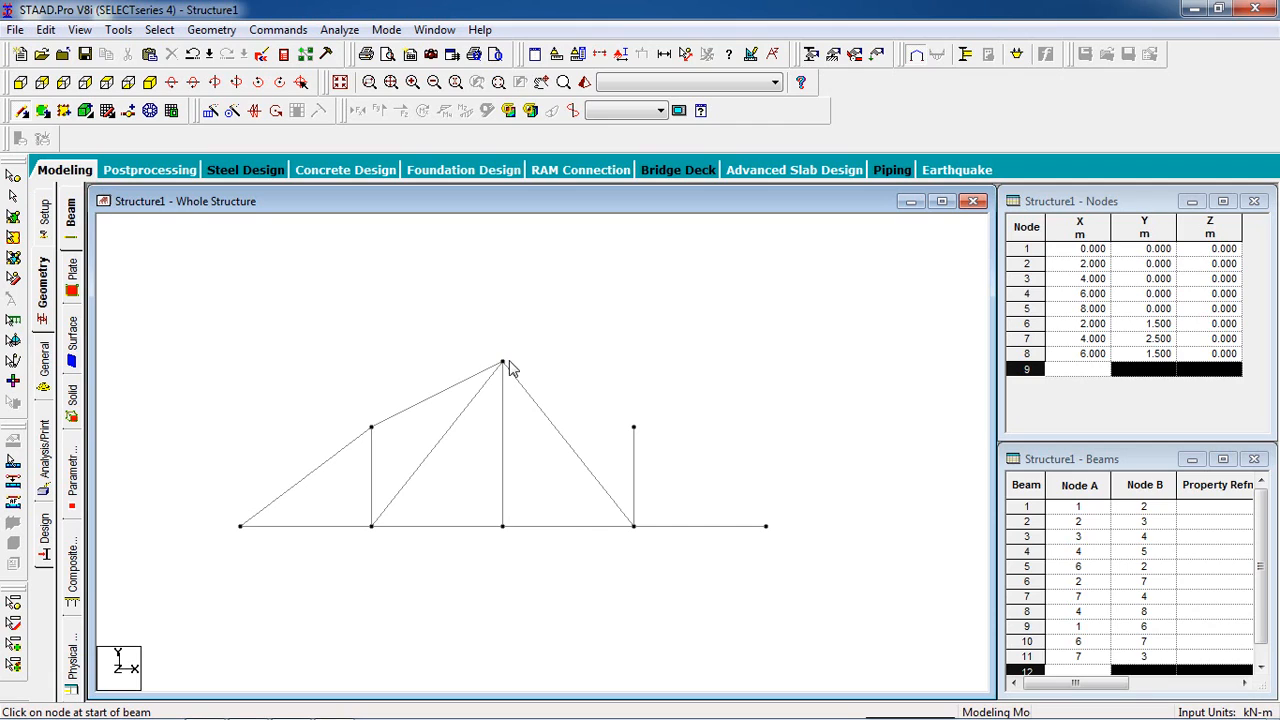
{"action": "left_click_drag", "start_coordinate": [506, 368], "coordinate": [766, 526]}
{"action": "scroll", "coordinate": [529, 458], "scroll_direction": "down", "scroll_amount": 4}
{"action": "scroll", "coordinate": [529, 458], "scroll_direction": "up", "scroll_amount": 4}
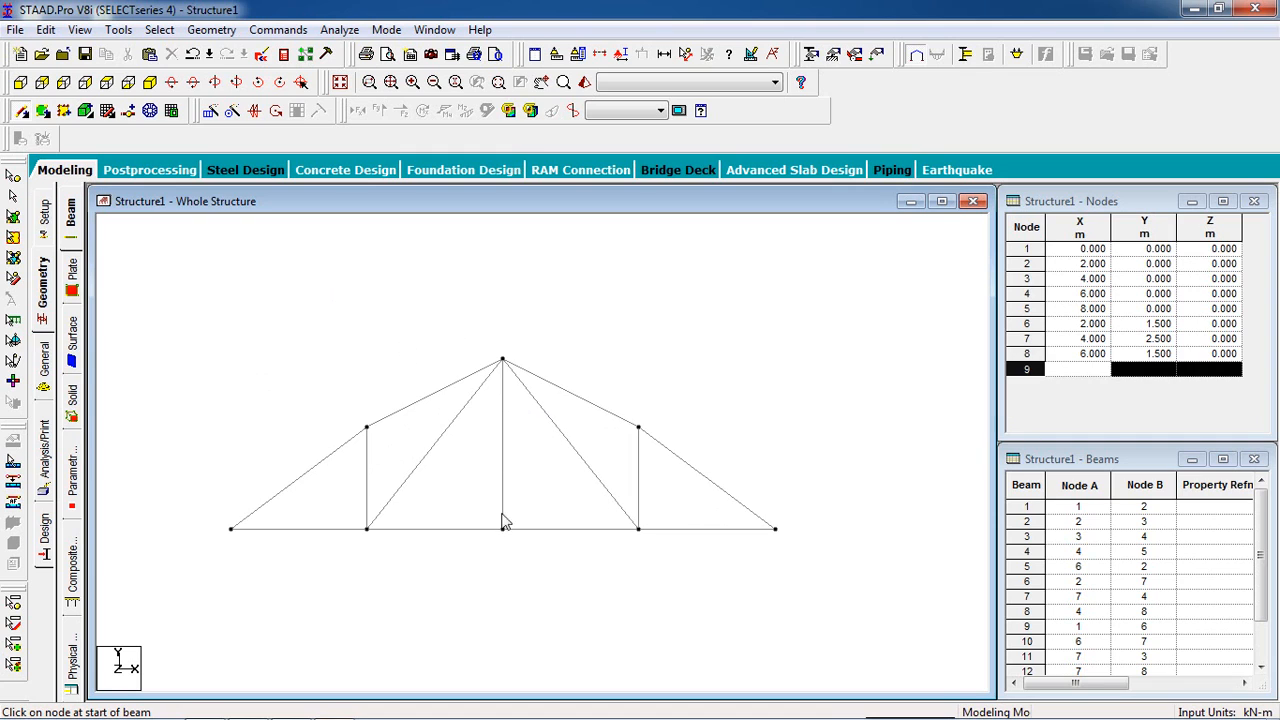
Check the supports in the truss picture and create a pinned support definition
{"action": "mouse_move", "coordinate": [288, 706]}
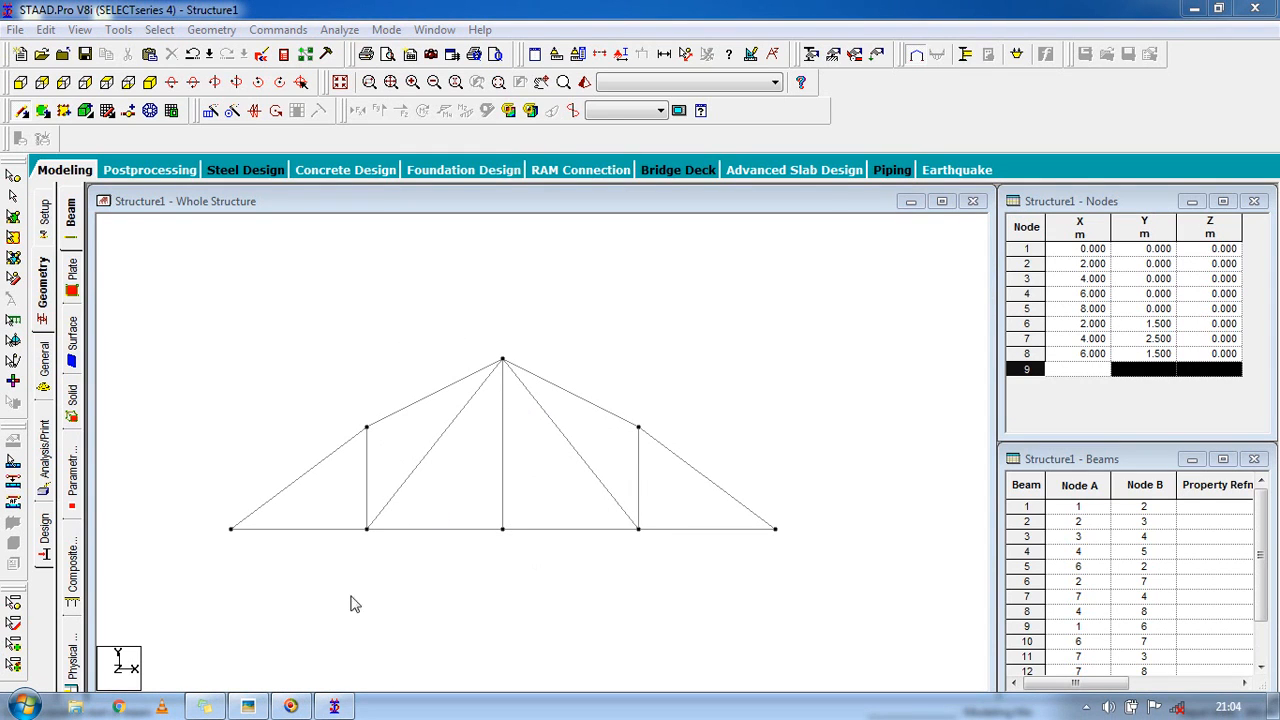
{"action": "left_click", "coordinate": [256, 705]}
{"action": "left_click_drag", "start_coordinate": [946, 303], "coordinate": [911, 299]}
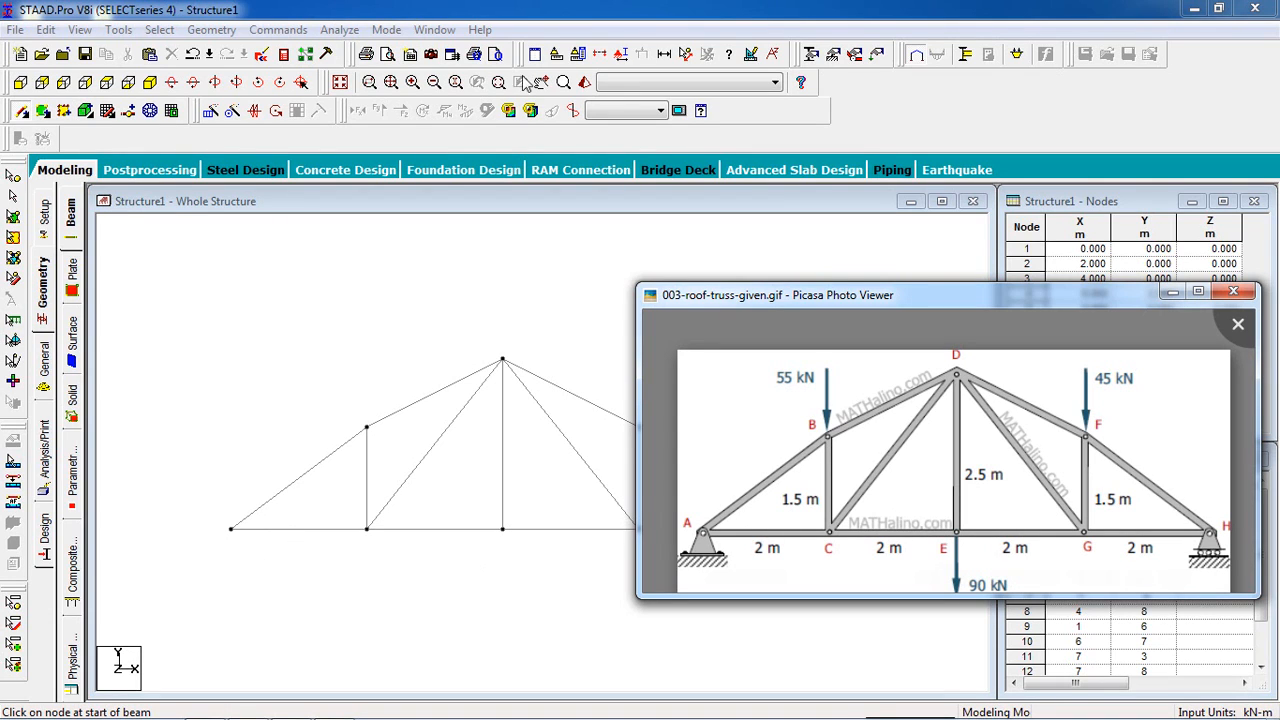
{"action": "left_click", "coordinate": [524, 4]}
{"action": "left_click", "coordinate": [832, 54]}
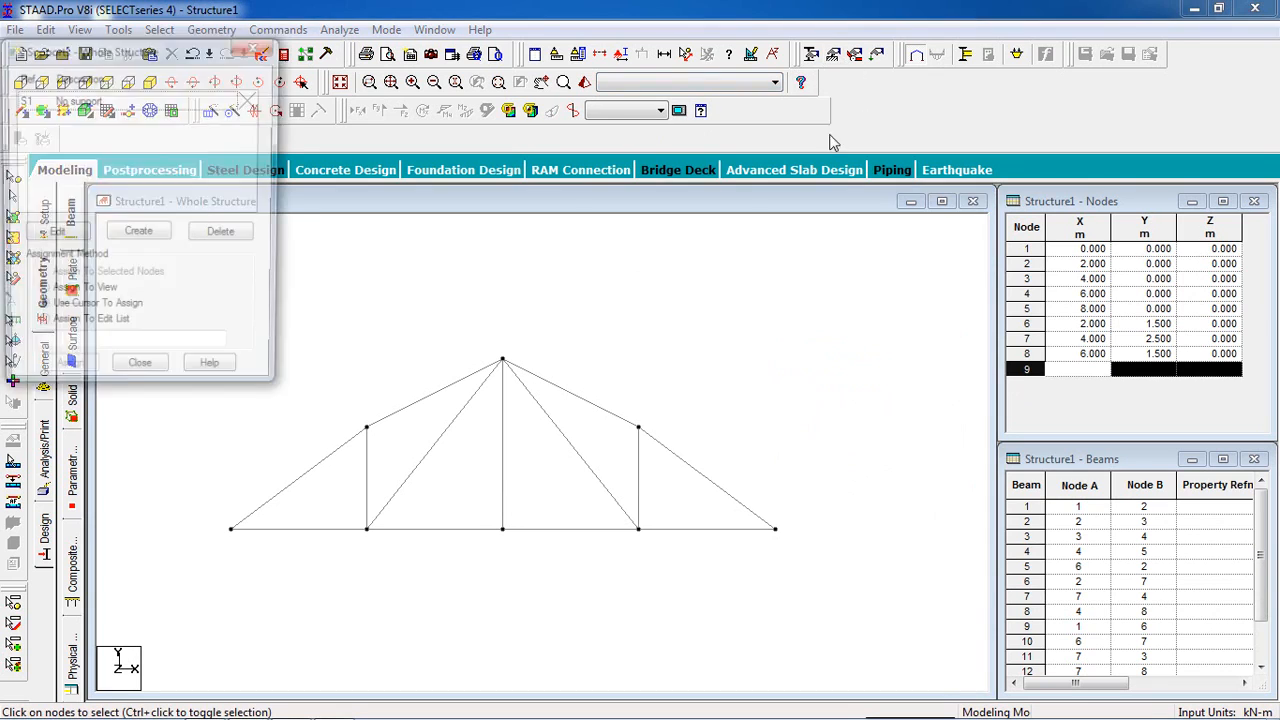
{"action": "left_click_drag", "start_coordinate": [249, 52], "coordinate": [1056, 96]}
{"action": "left_click", "coordinate": [953, 277]}
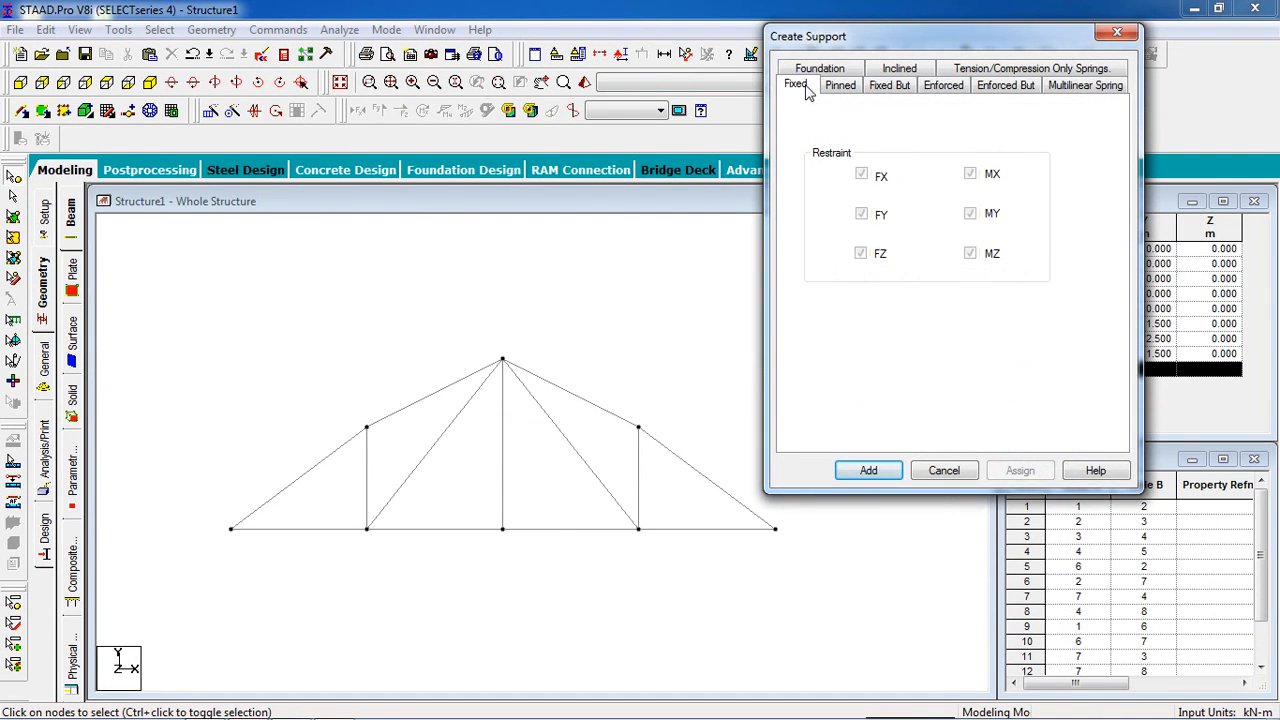
{"action": "left_click", "coordinate": [840, 88]}
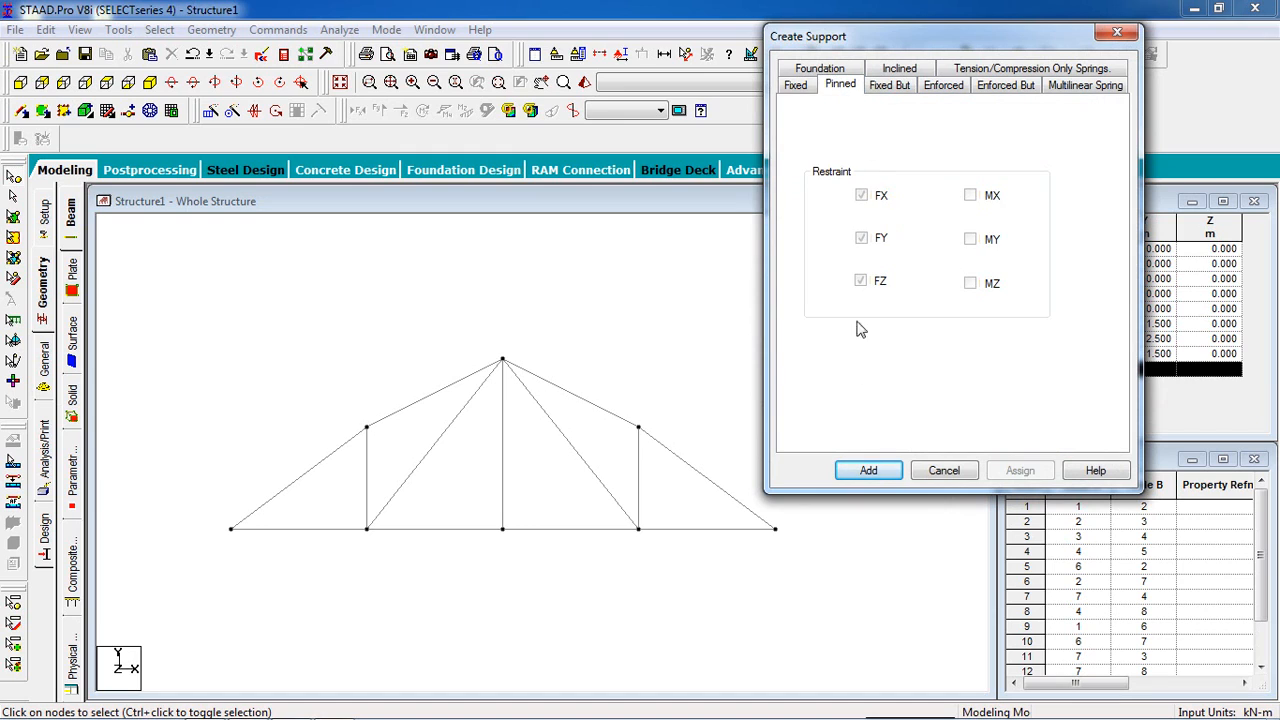
{"action": "left_click", "coordinate": [895, 476]}
Create a Fixed But support definition for the truss's roller end with MZ released
{"action": "left_click", "coordinate": [925, 277]}
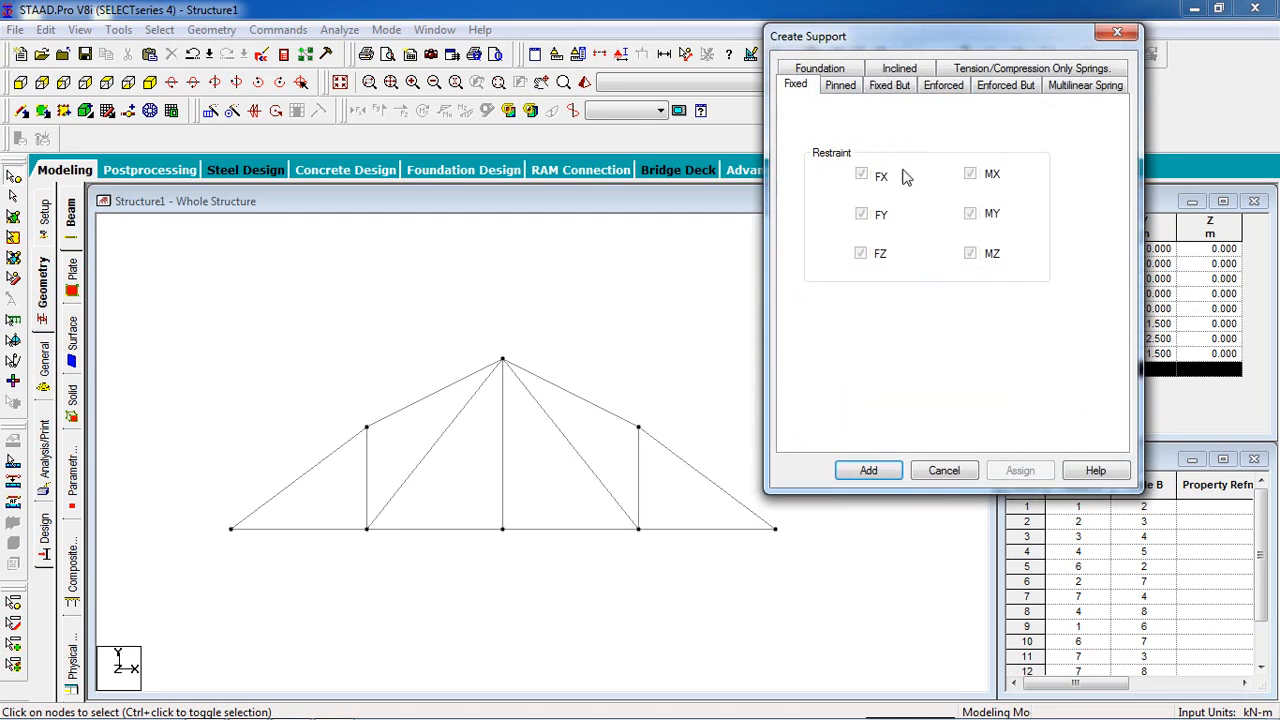
{"action": "left_click", "coordinate": [886, 87]}
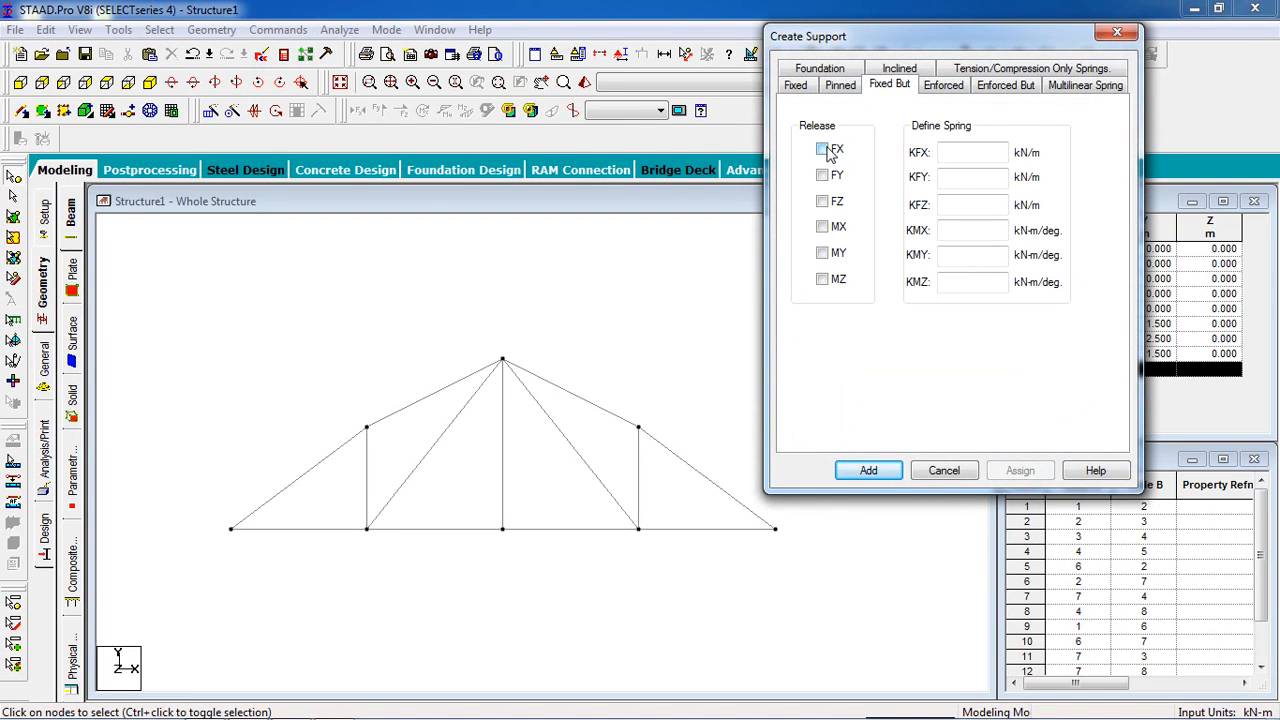
{"action": "left_click", "coordinate": [822, 279]}
{"action": "left_click", "coordinate": [887, 471]}
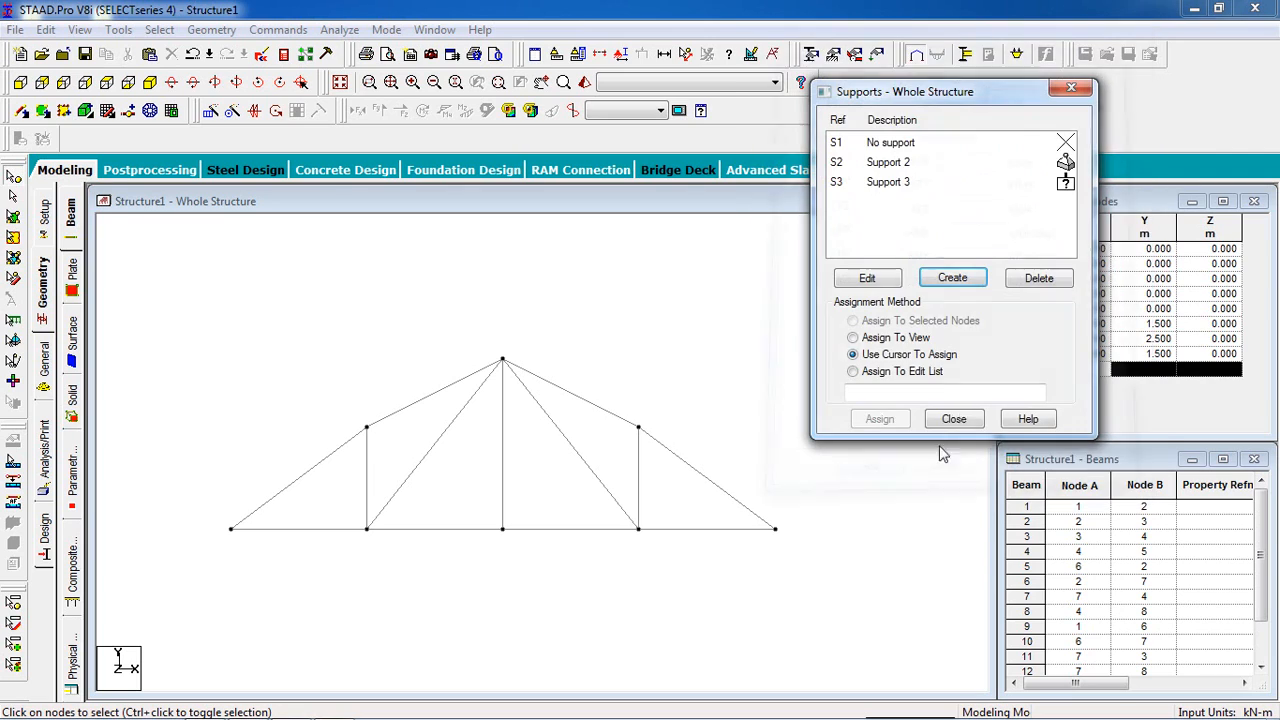
Assign the pinned support to the bottom-chord end node at (0, 0)
{"action": "left_click", "coordinate": [915, 163]}
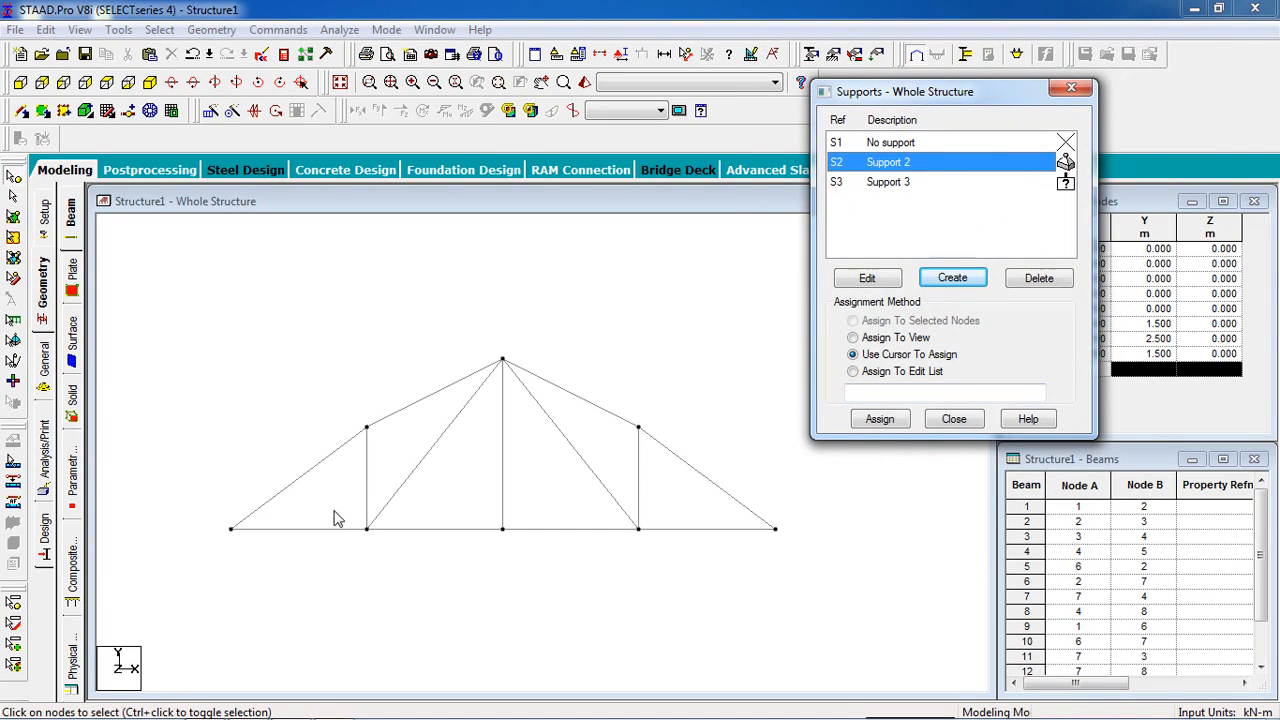
{"action": "left_click", "coordinate": [231, 528]}
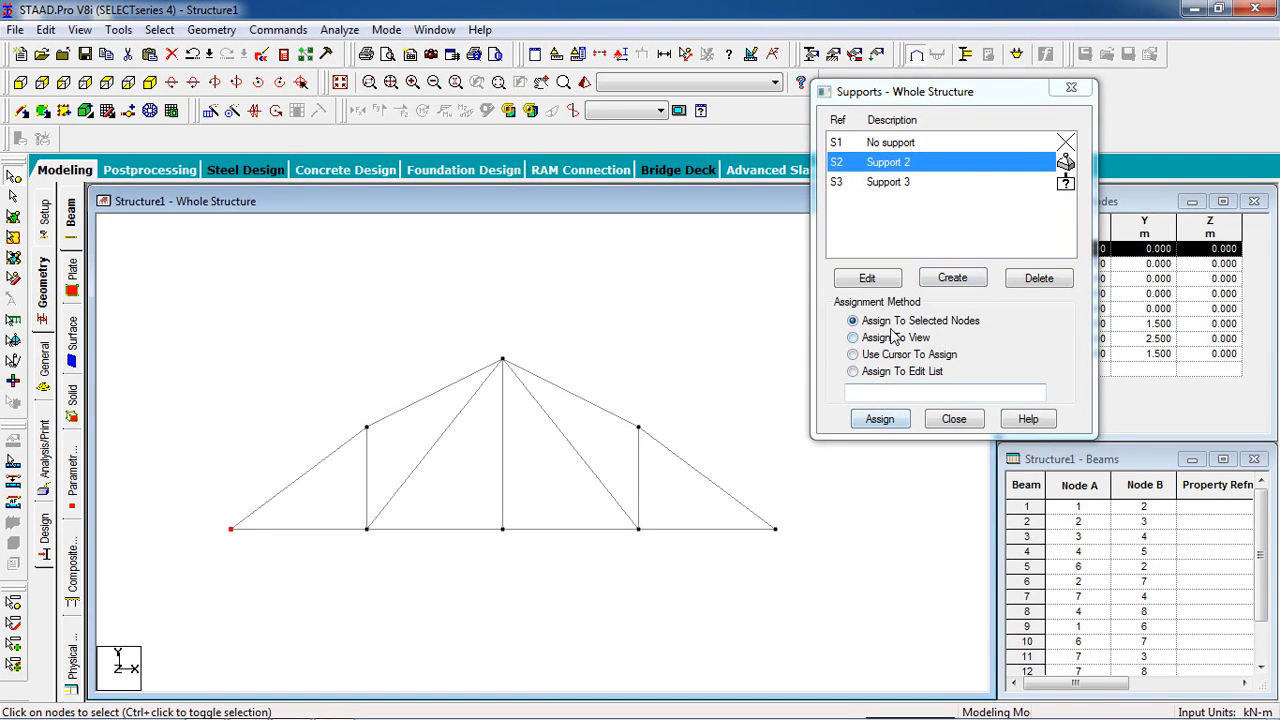
{"action": "left_click", "coordinate": [880, 419]}
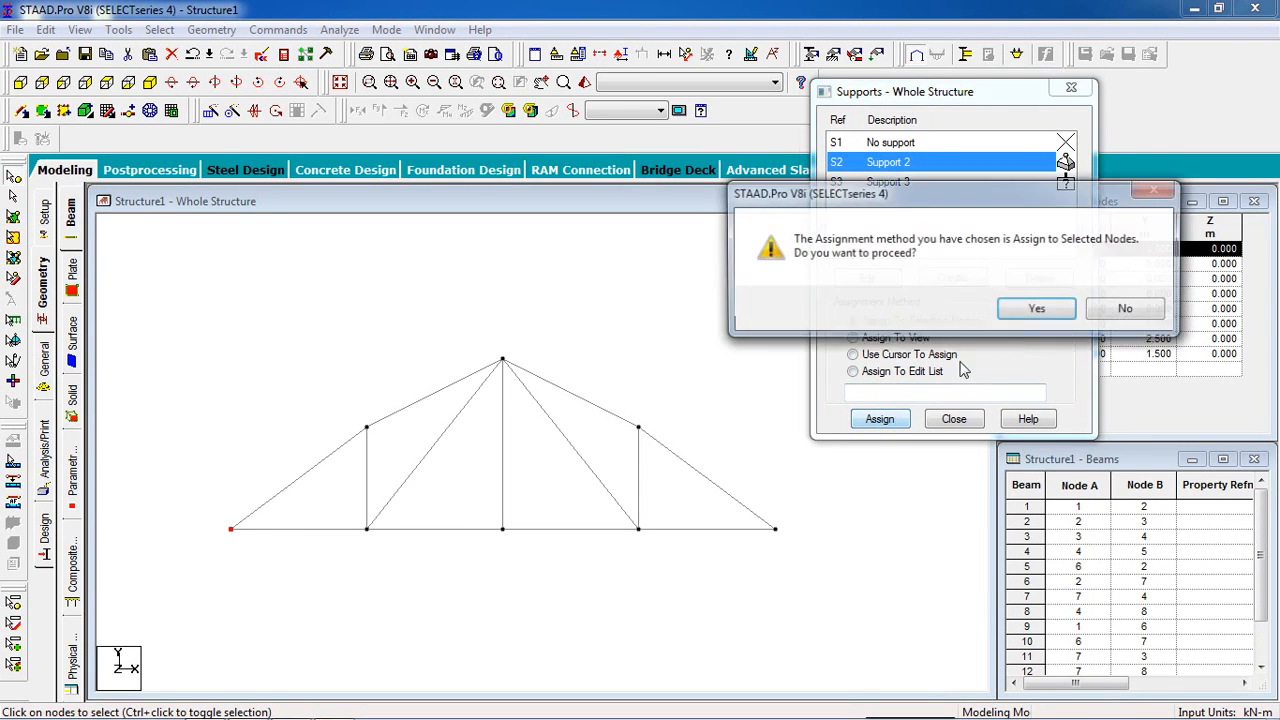
{"action": "left_click", "coordinate": [1037, 310]}
Assign the Fixed But support to the bottom-chord end node at (8, 0) and close the supports dialog
{"action": "left_click", "coordinate": [1038, 183]}
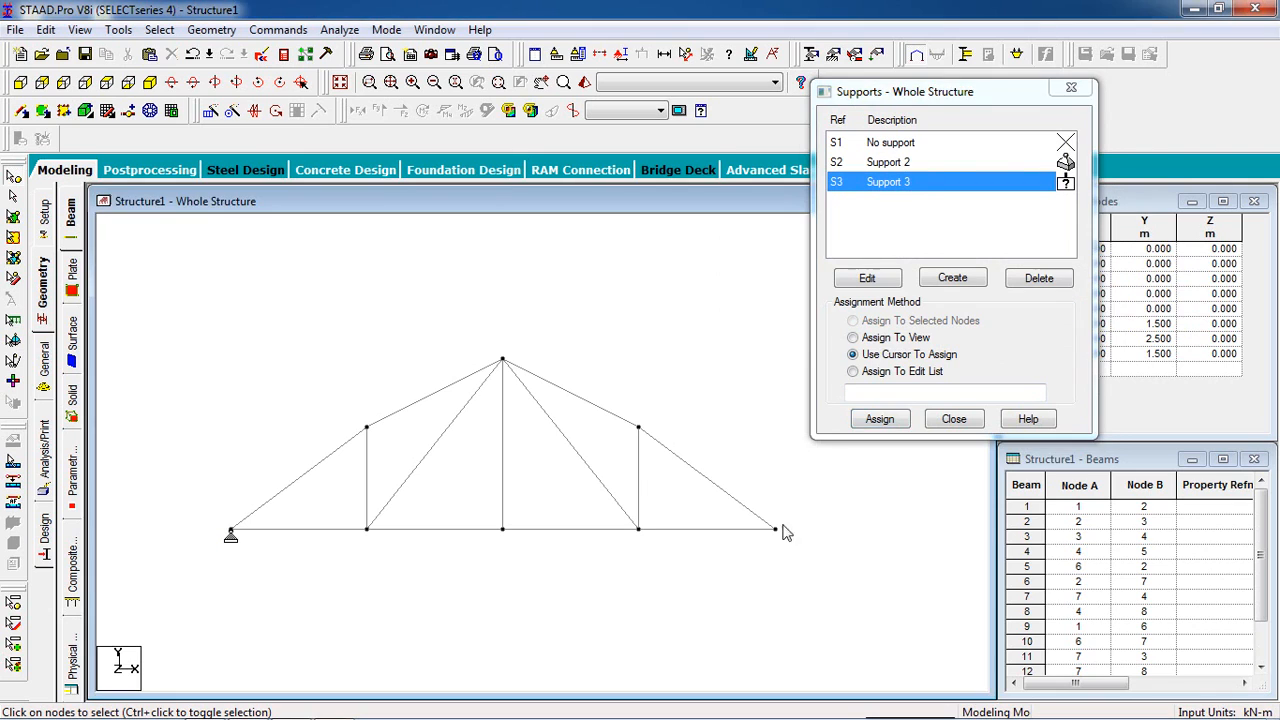
{"action": "left_click", "coordinate": [777, 528]}
{"action": "left_click", "coordinate": [878, 421]}
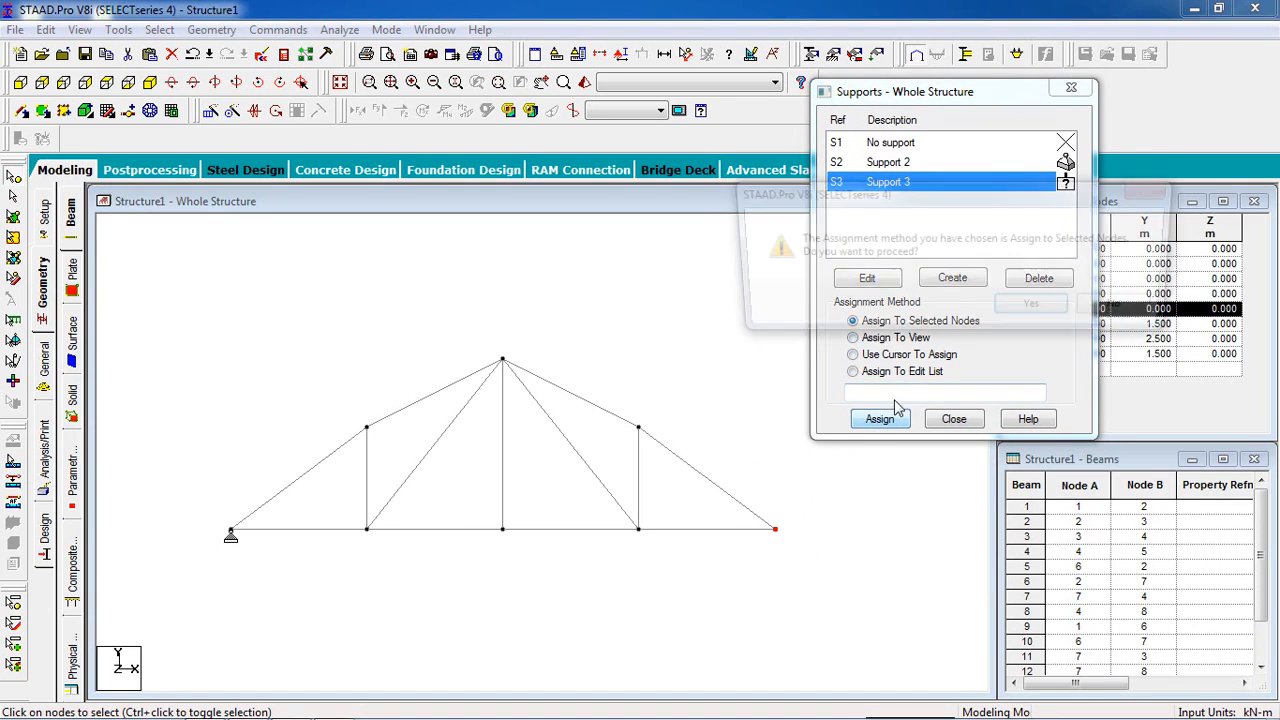
{"action": "left_click", "coordinate": [1037, 310]}
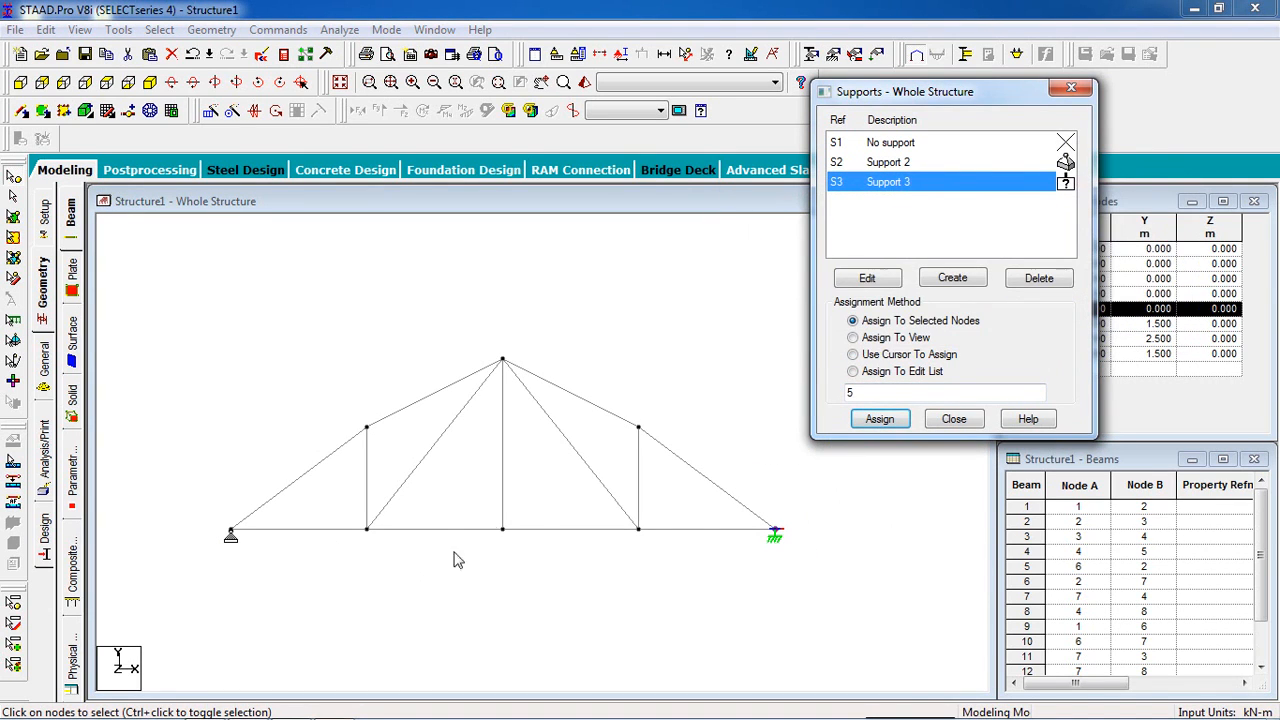
{"action": "left_click", "coordinate": [952, 420]}
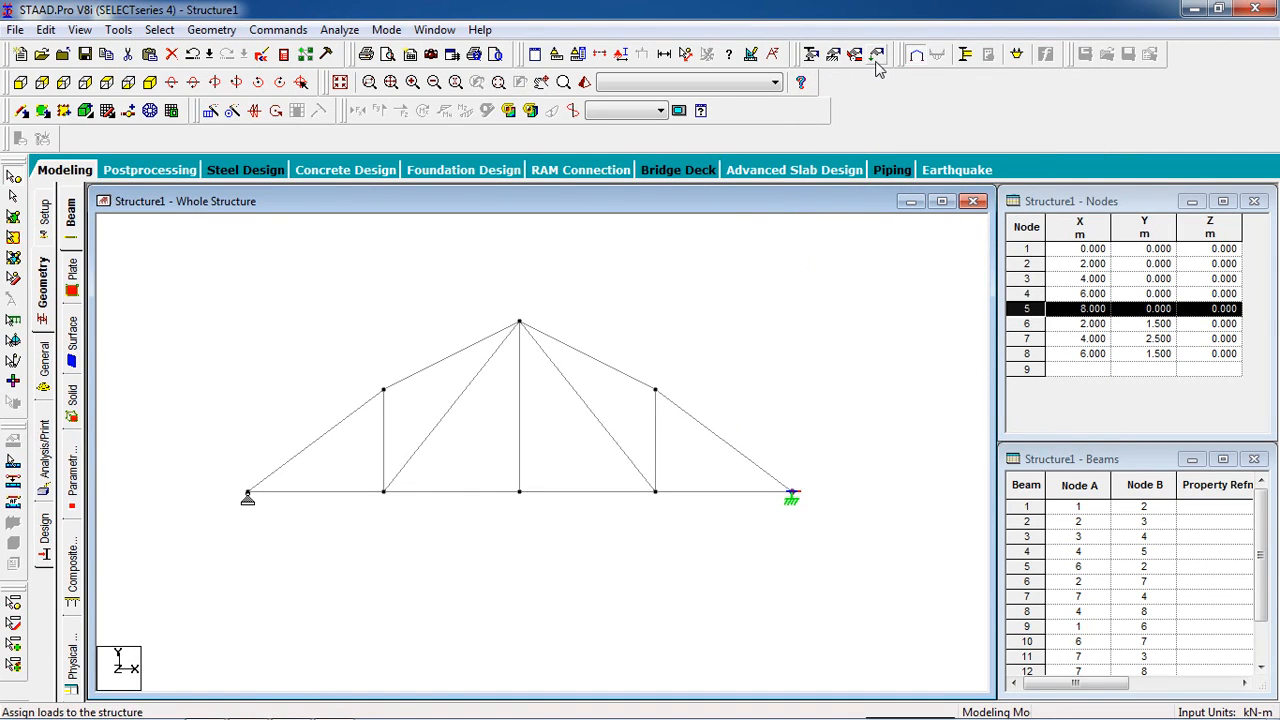
Add the Indian angle section ISA25x25x5 as a single section in STEEL to the structure's properties
{"action": "left_click", "coordinate": [812, 60]}
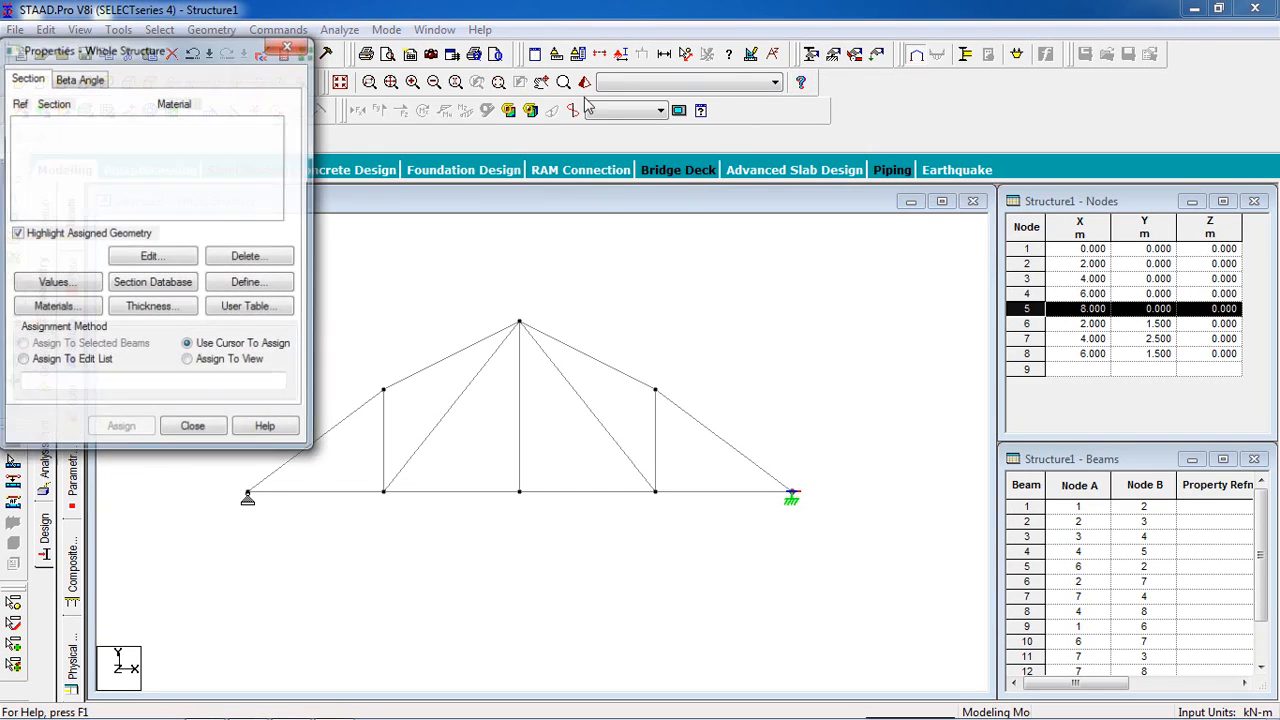
{"action": "left_click_drag", "start_coordinate": [232, 28], "coordinate": [1069, 107]}
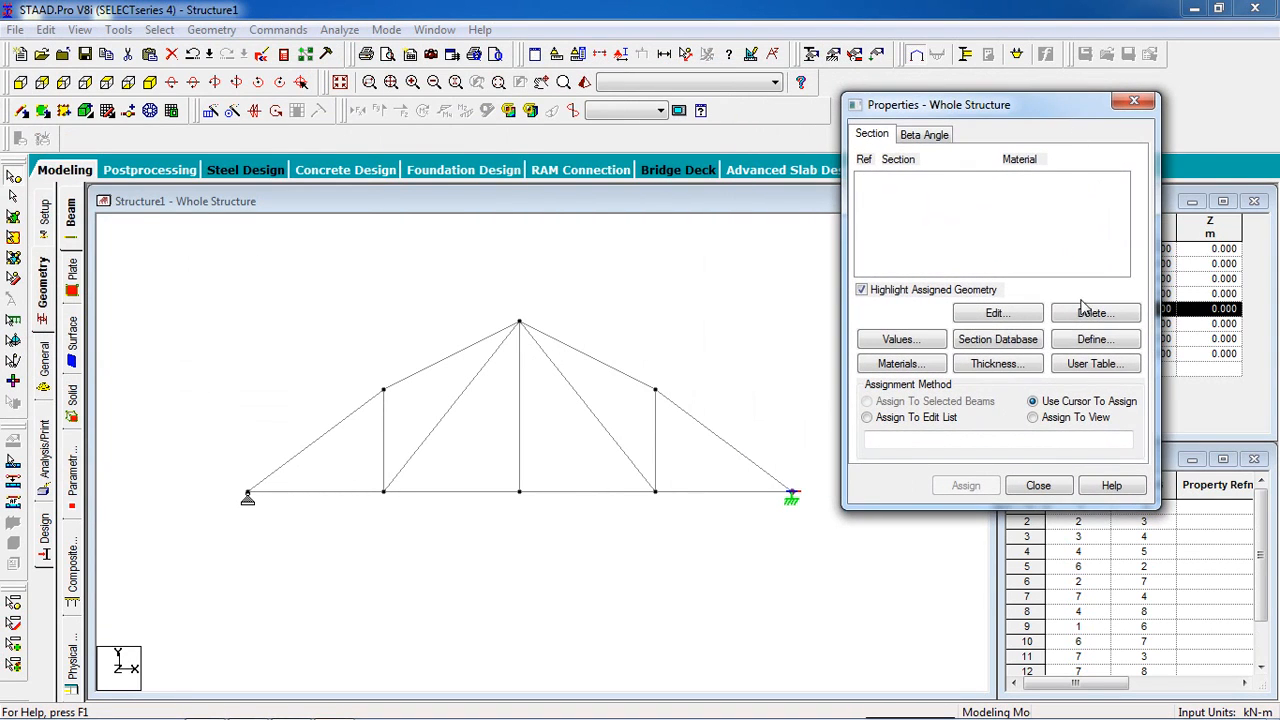
{"action": "left_click", "coordinate": [997, 345]}
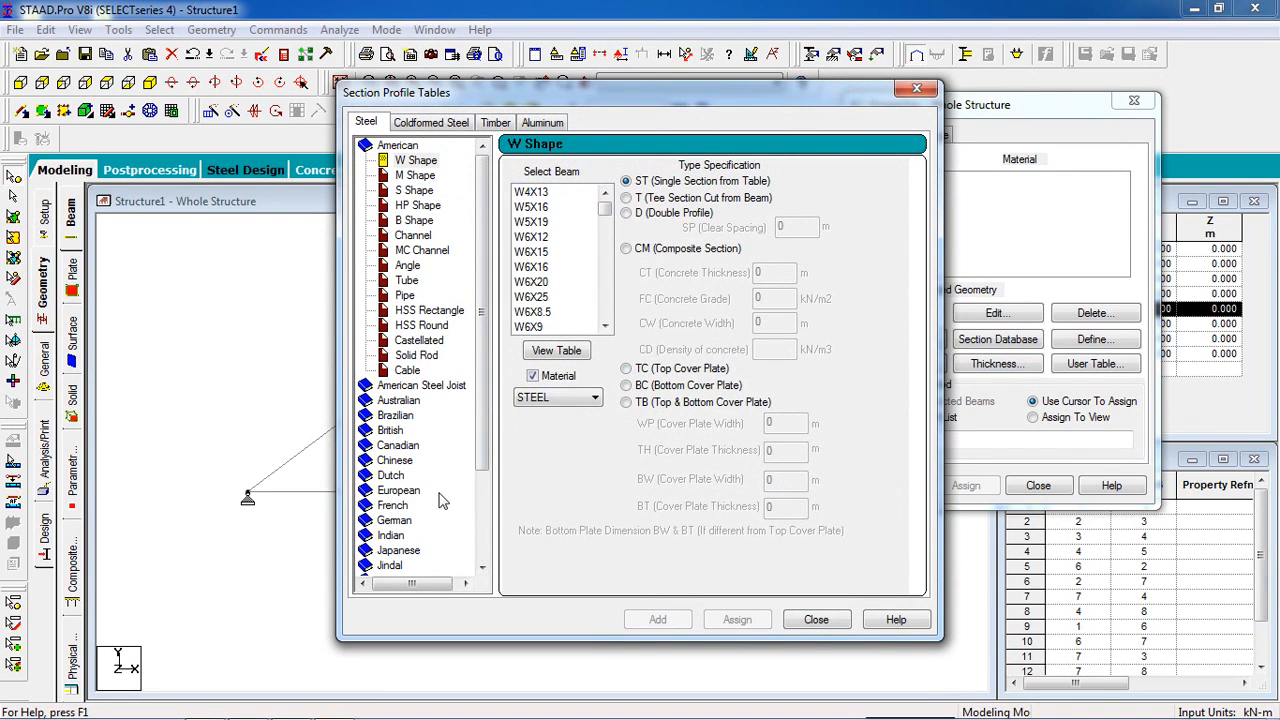
{"action": "left_click_drag", "start_coordinate": [487, 457], "coordinate": [500, 540]}
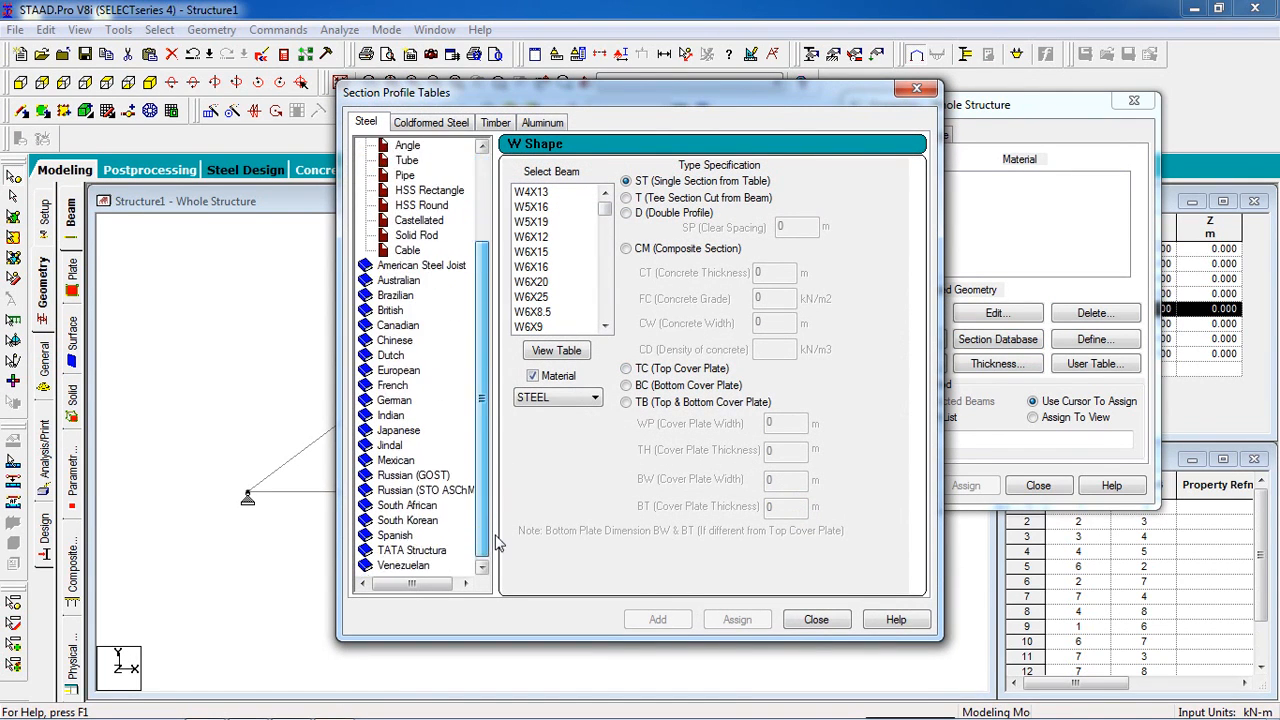
{"action": "double_click", "coordinate": [395, 418]}
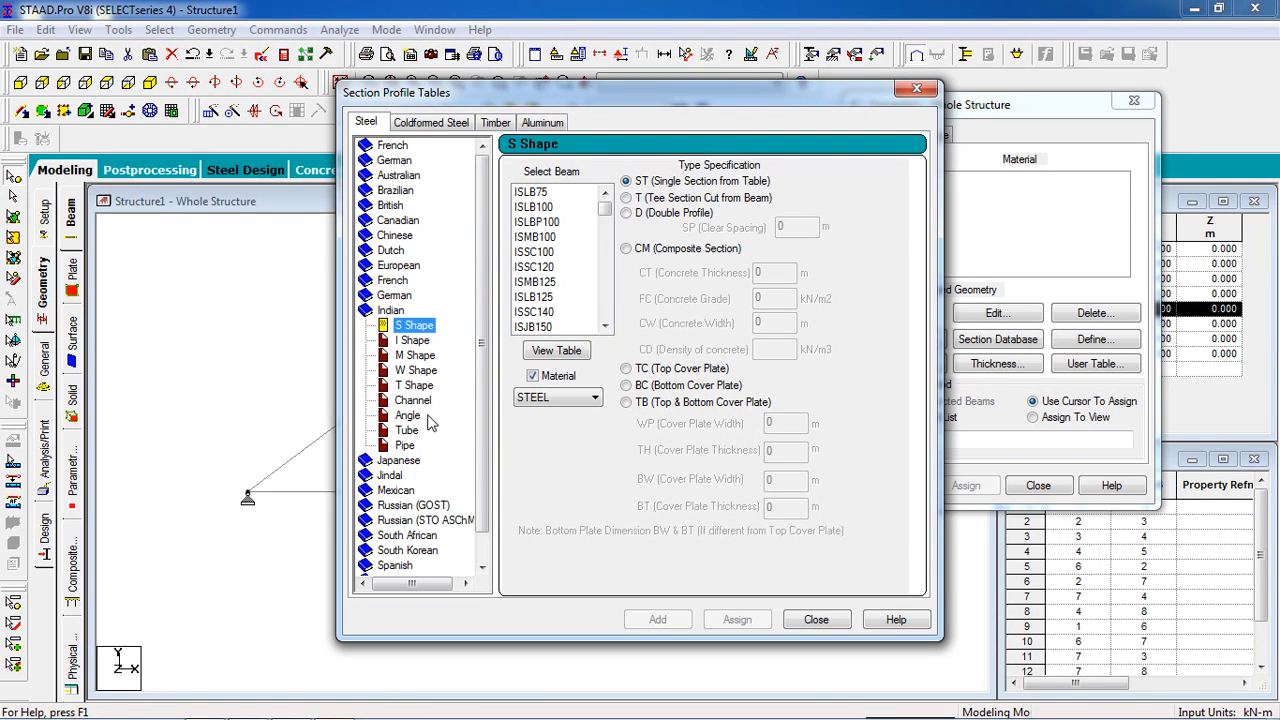
{"action": "left_click", "coordinate": [401, 416]}
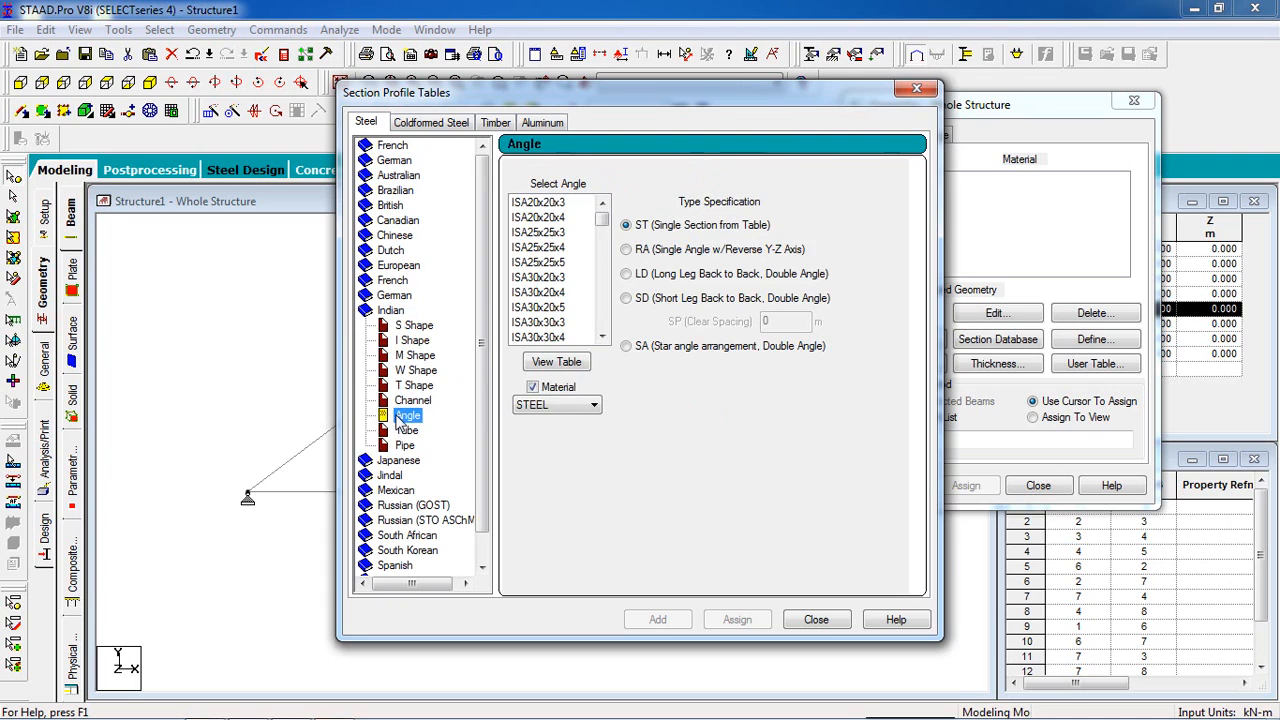
{"action": "left_click", "coordinate": [562, 264]}
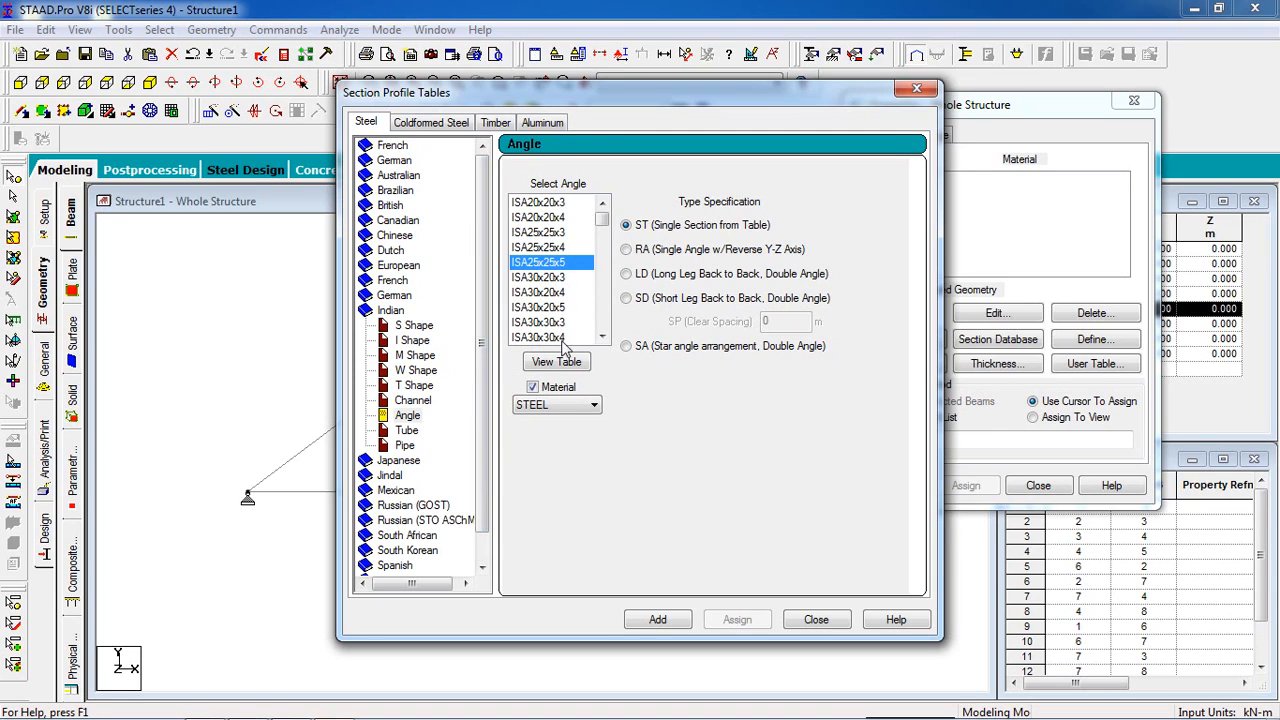
{"action": "left_click", "coordinate": [568, 405]}
{"action": "left_click", "coordinate": [565, 417]}
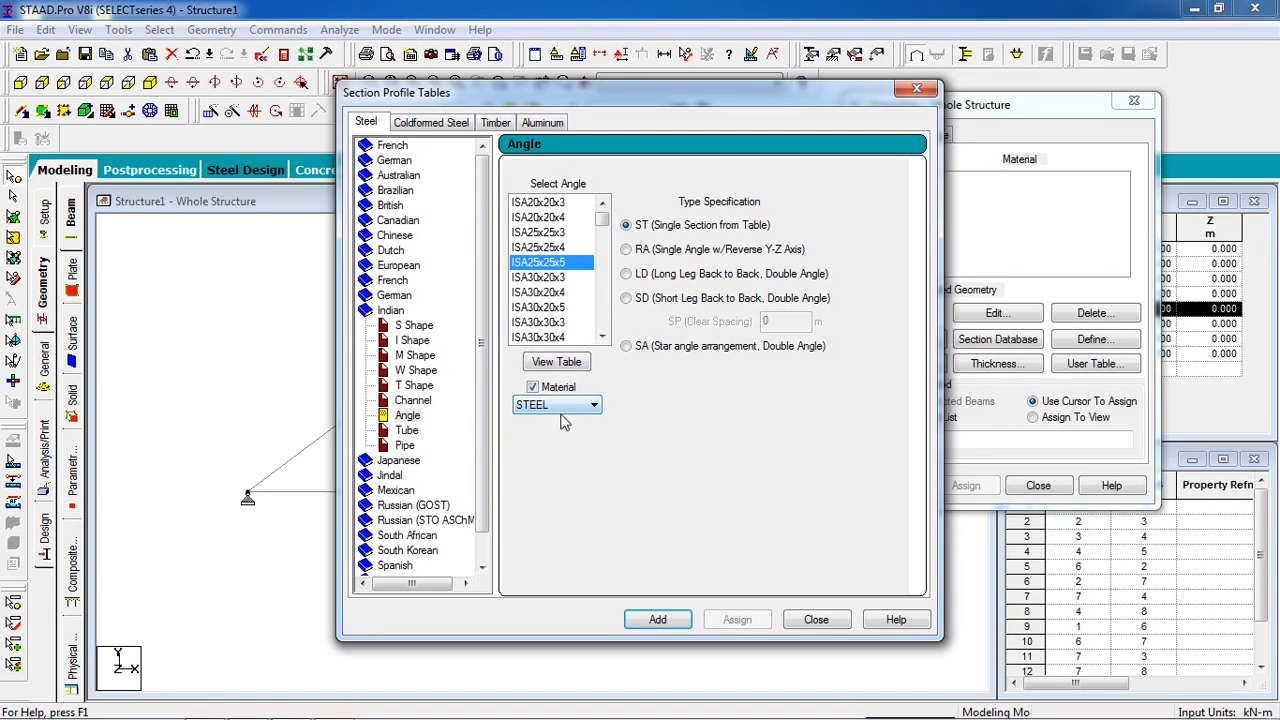
{"action": "left_click", "coordinate": [657, 620]}
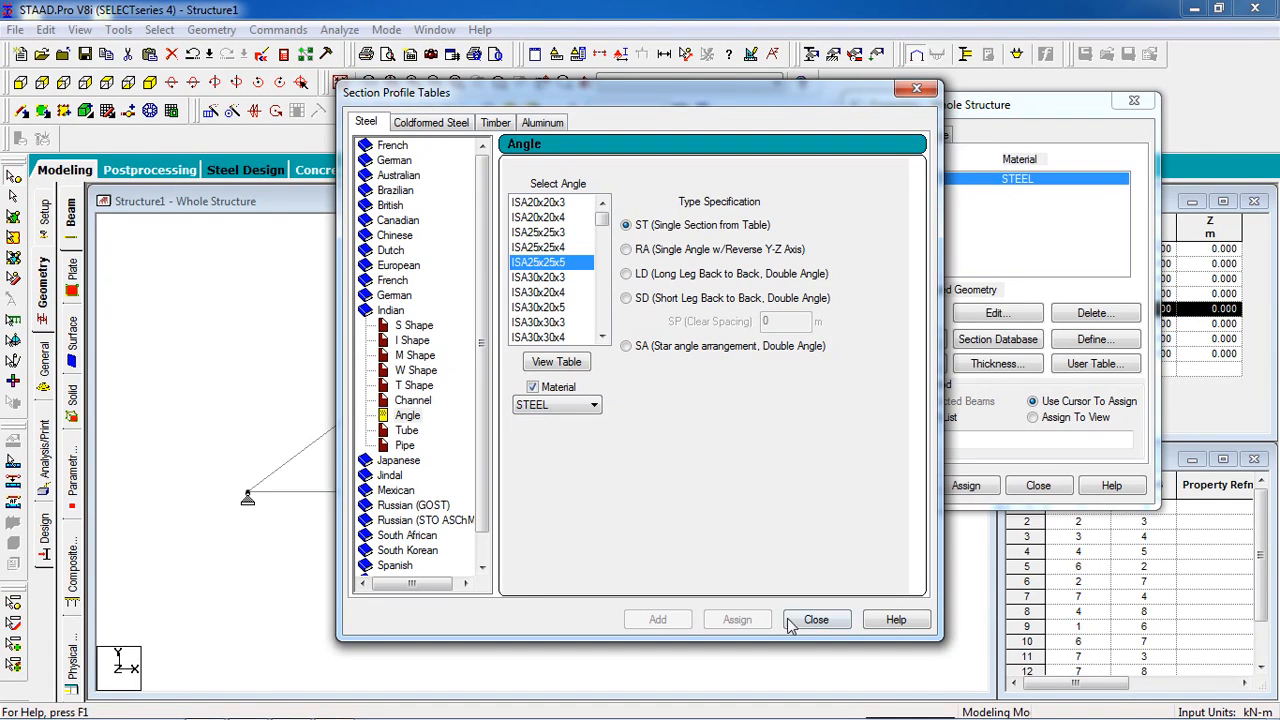
{"action": "left_click", "coordinate": [816, 620]}
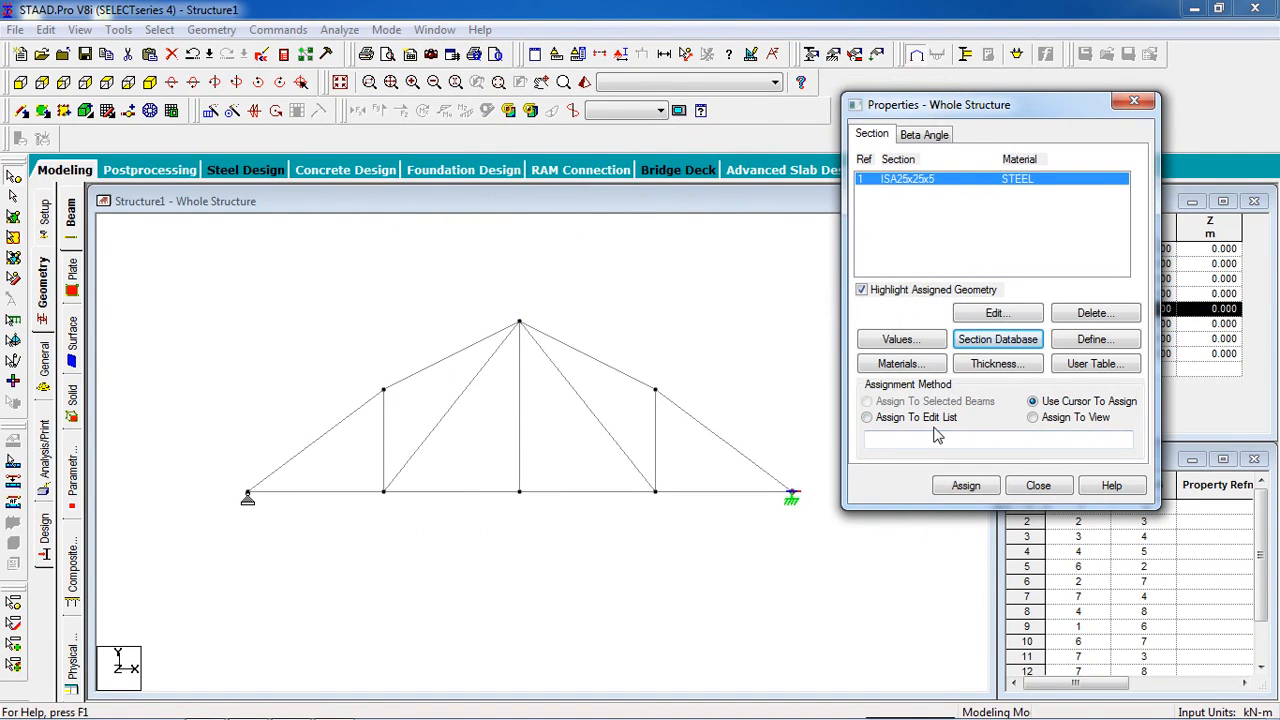
Assign the ISA25x25x5 section to all truss members in the view and close the properties dialog
{"action": "left_click", "coordinate": [1048, 425]}
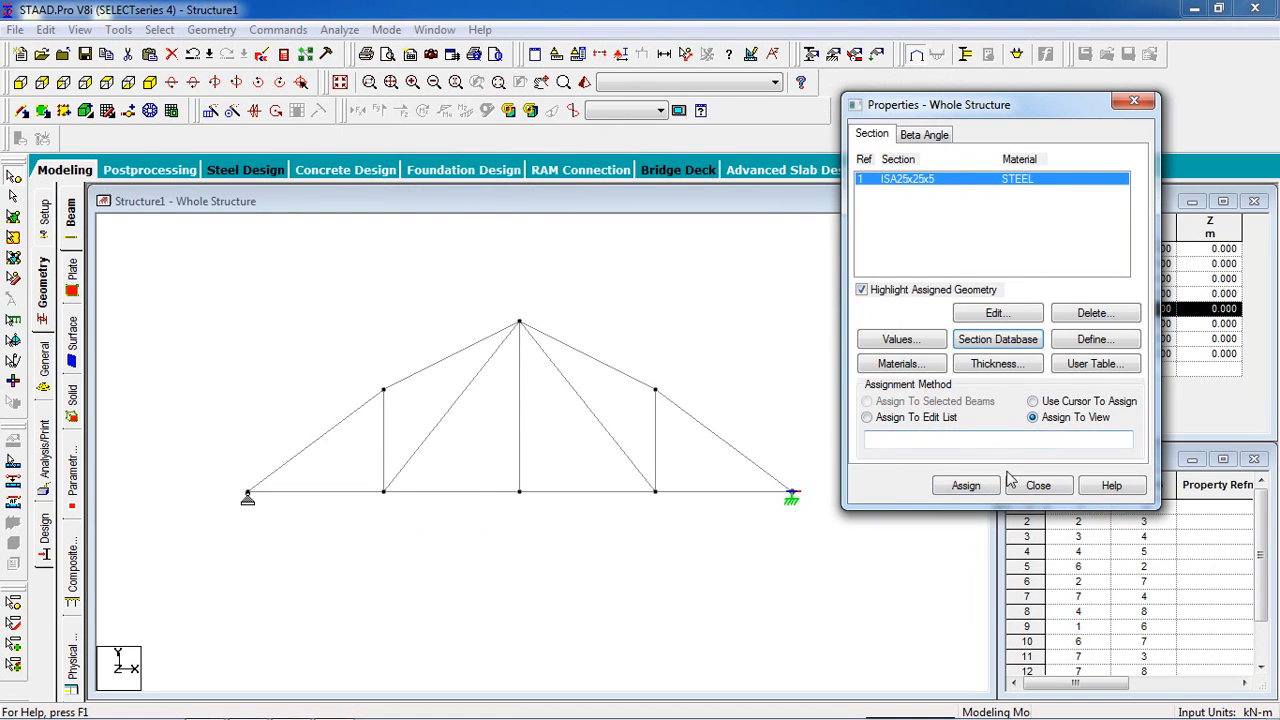
{"action": "left_click", "coordinate": [988, 487]}
{"action": "left_click", "coordinate": [1062, 354]}
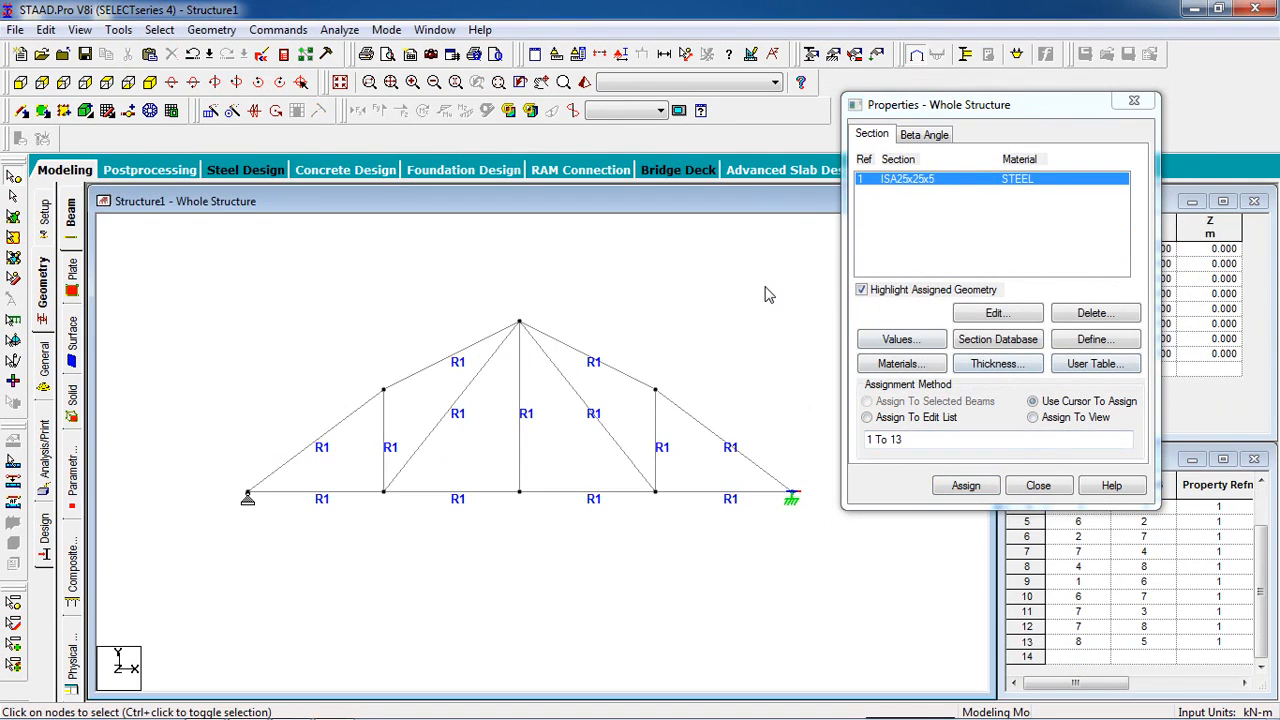
{"action": "left_click", "coordinate": [1038, 485]}
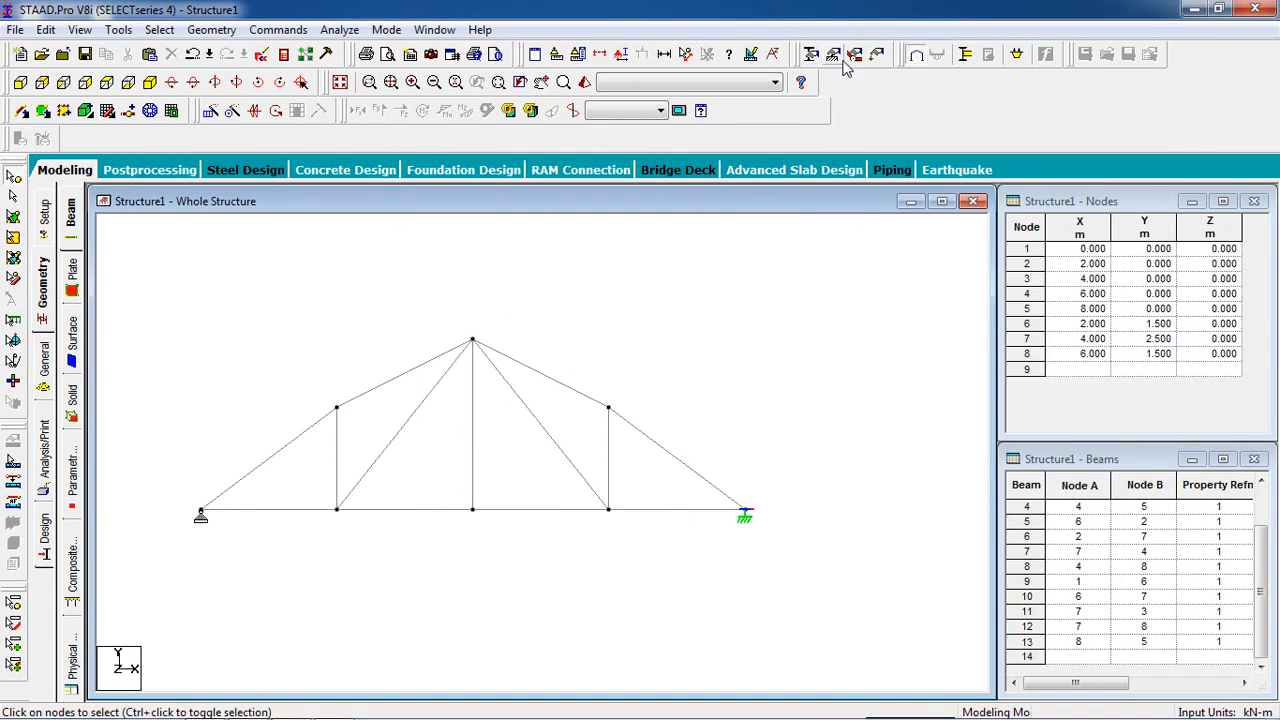
Add primary load case number 1 titled LOAD CASE 1 with loading type None
{"action": "left_click", "coordinate": [883, 60]}
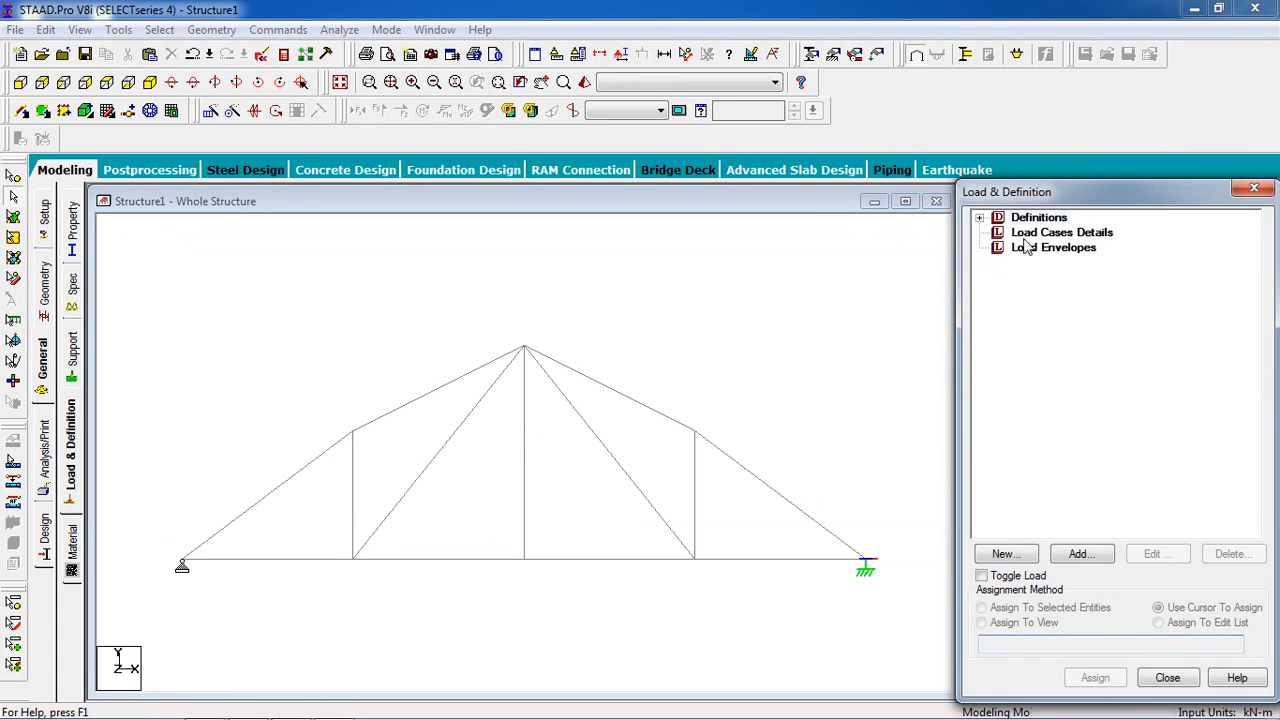
{"action": "left_click", "coordinate": [1082, 553]}
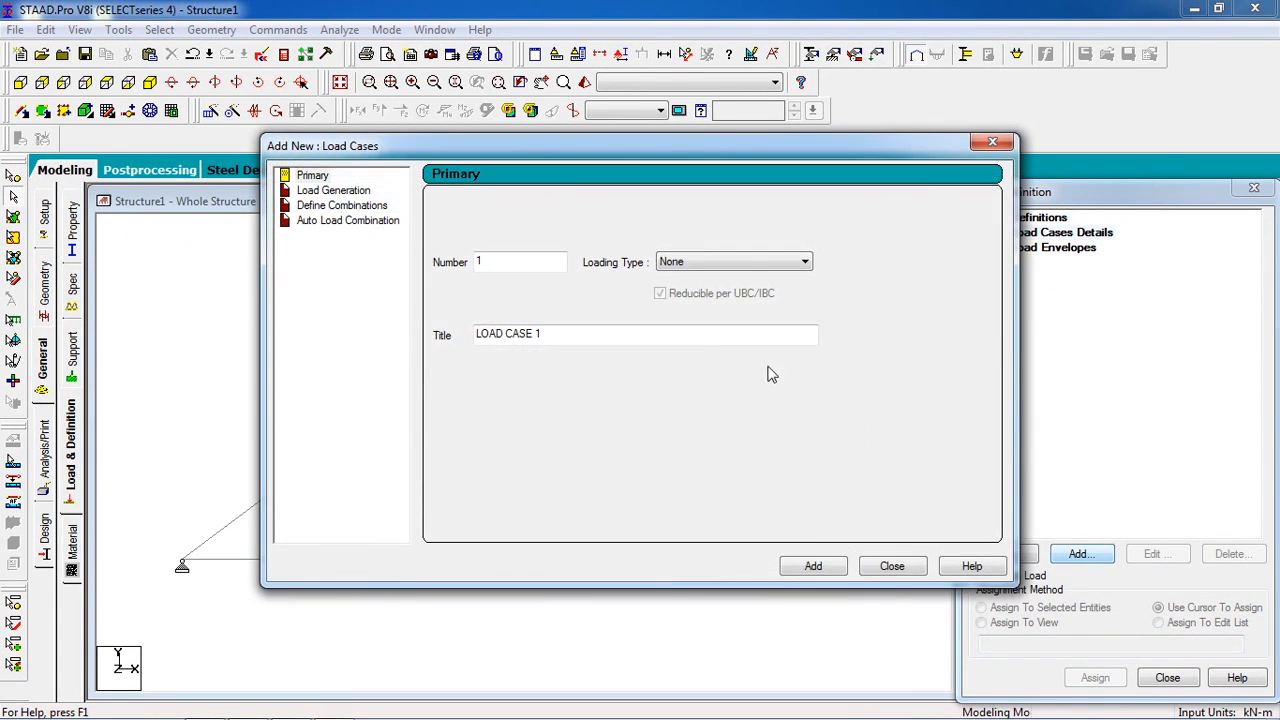
{"action": "left_click", "coordinate": [750, 261]}
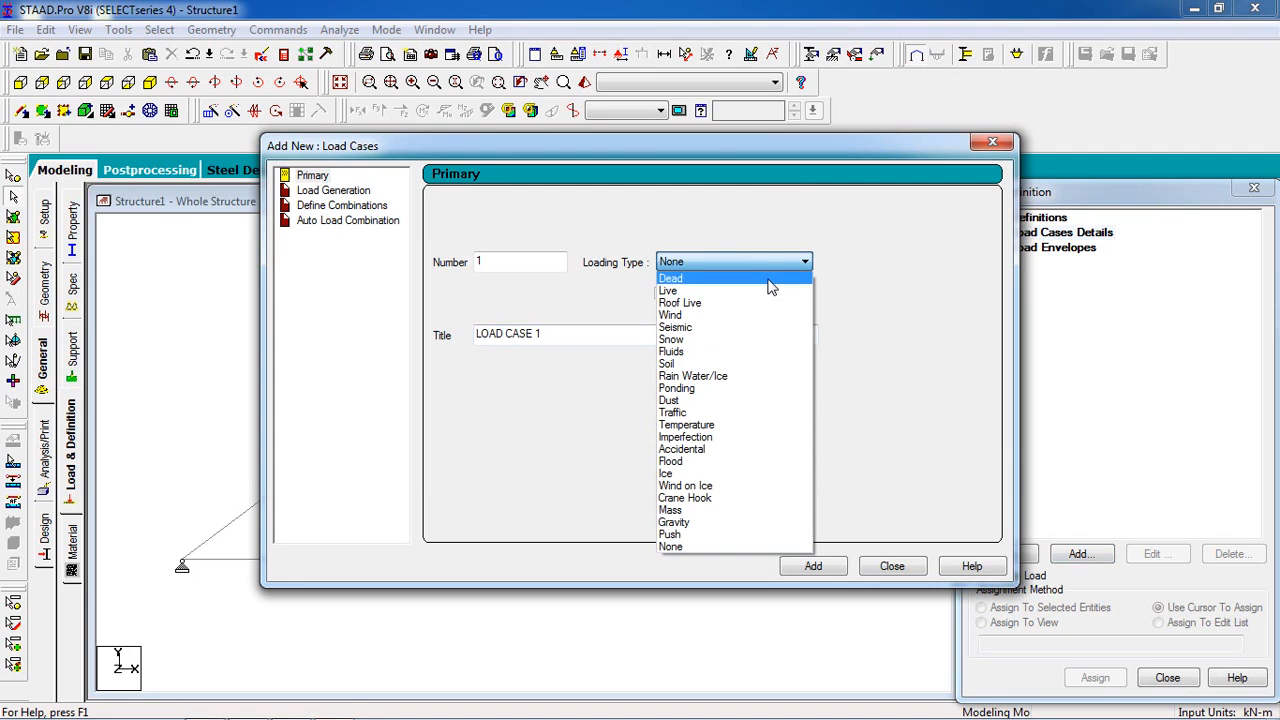
{"action": "left_click", "coordinate": [760, 260]}
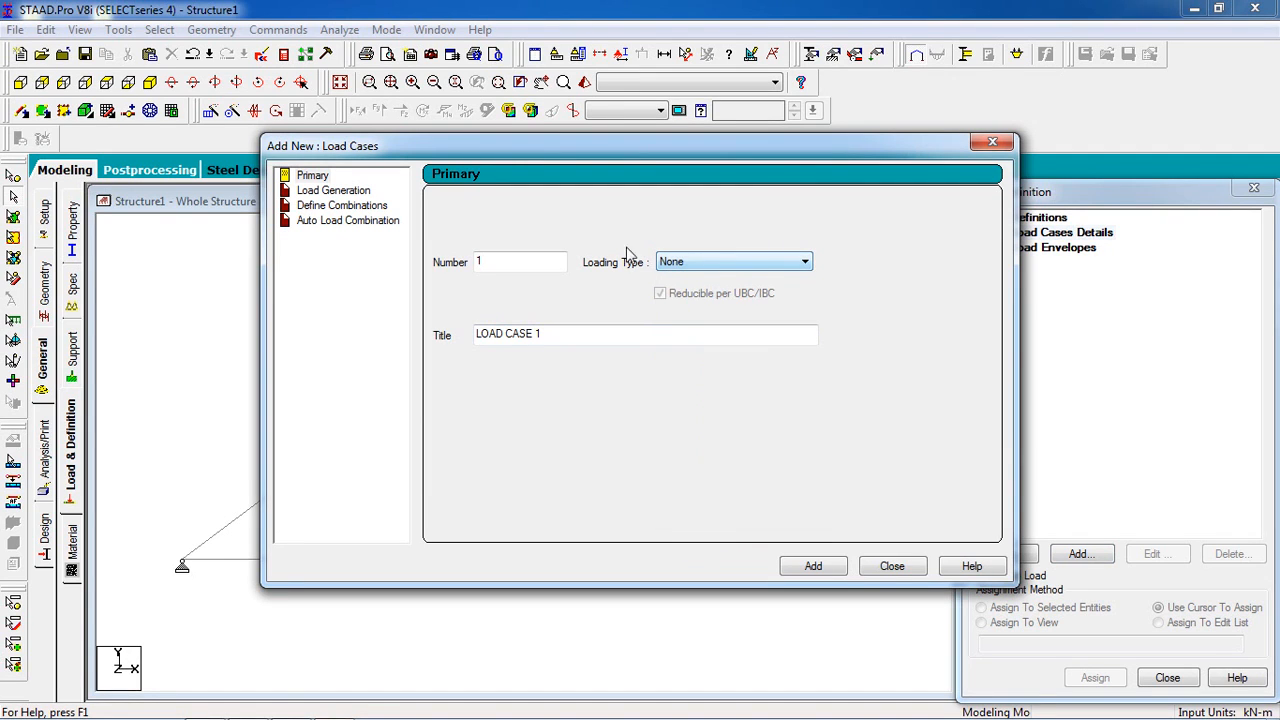
{"action": "left_click", "coordinate": [813, 566]}
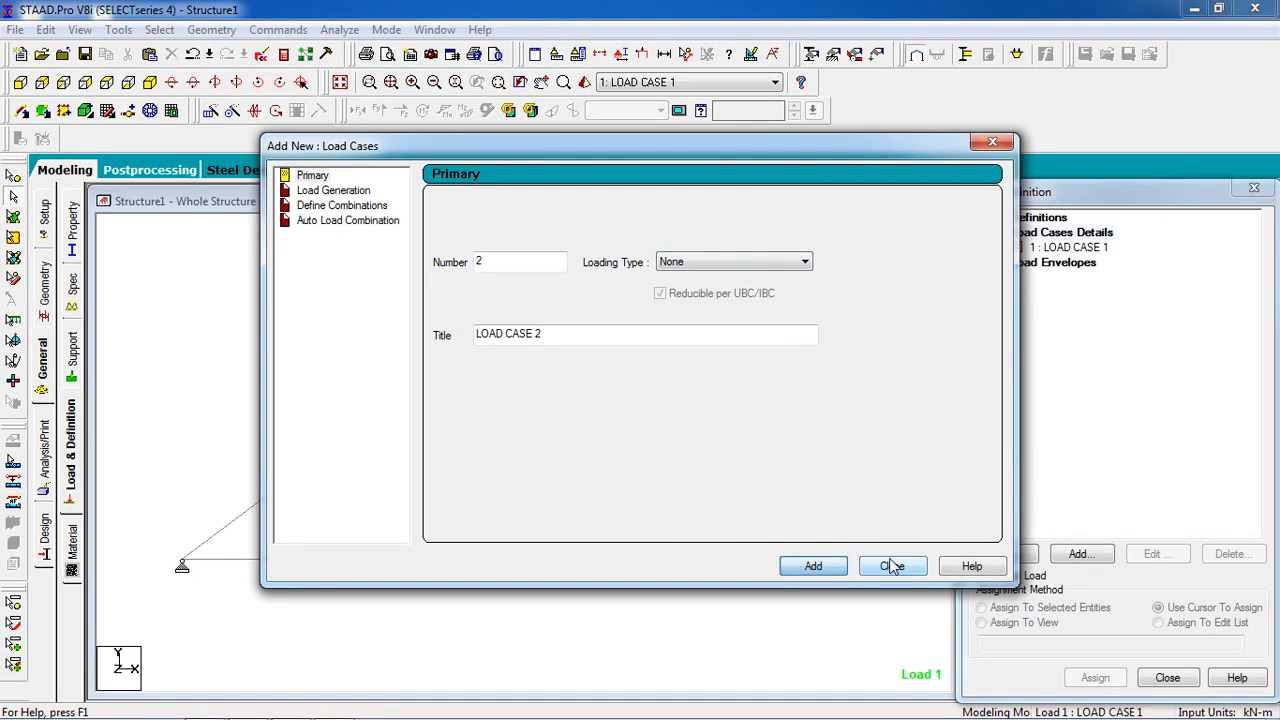
{"action": "left_click", "coordinate": [892, 566]}
Add a selfweight load in the Y direction with factor -1 to load case 1
{"action": "left_click", "coordinate": [1067, 249]}
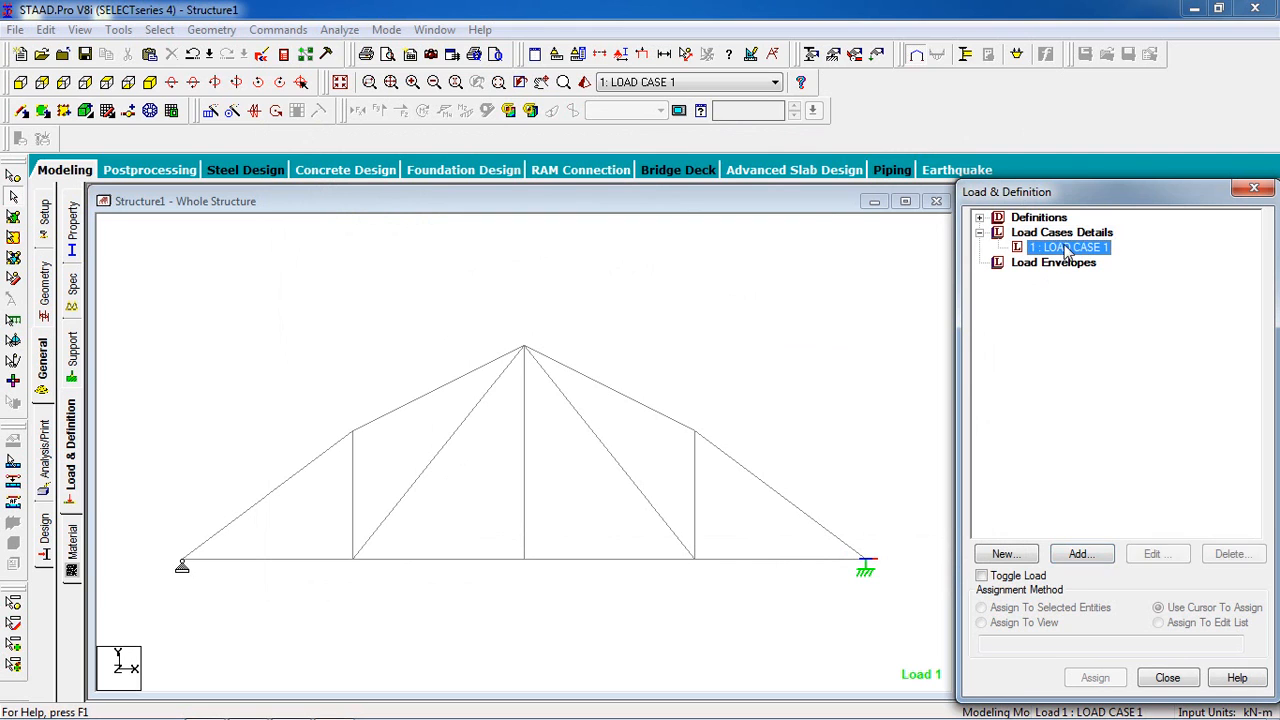
{"action": "left_click", "coordinate": [1090, 564]}
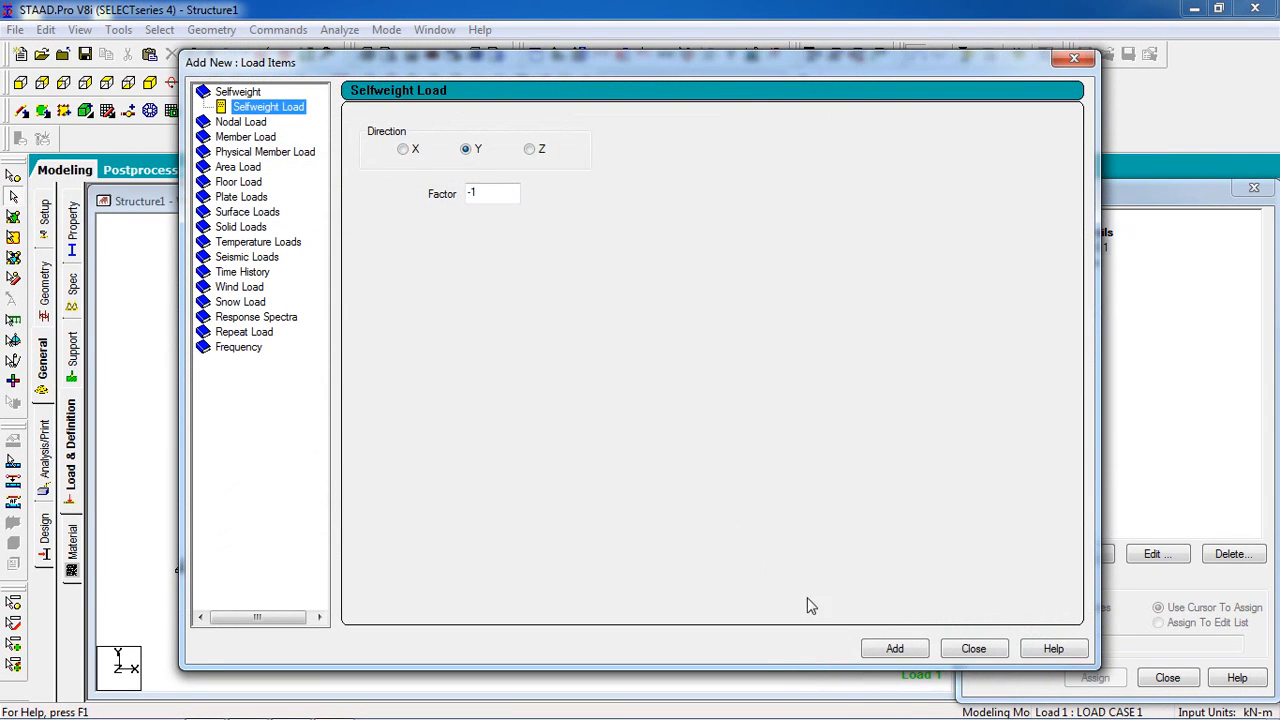
{"action": "left_click", "coordinate": [872, 650]}
Check the joint forces in the roof truss picture and add a nodal load with Fy -55 kN to load case 1
{"action": "left_click", "coordinate": [236, 122]}
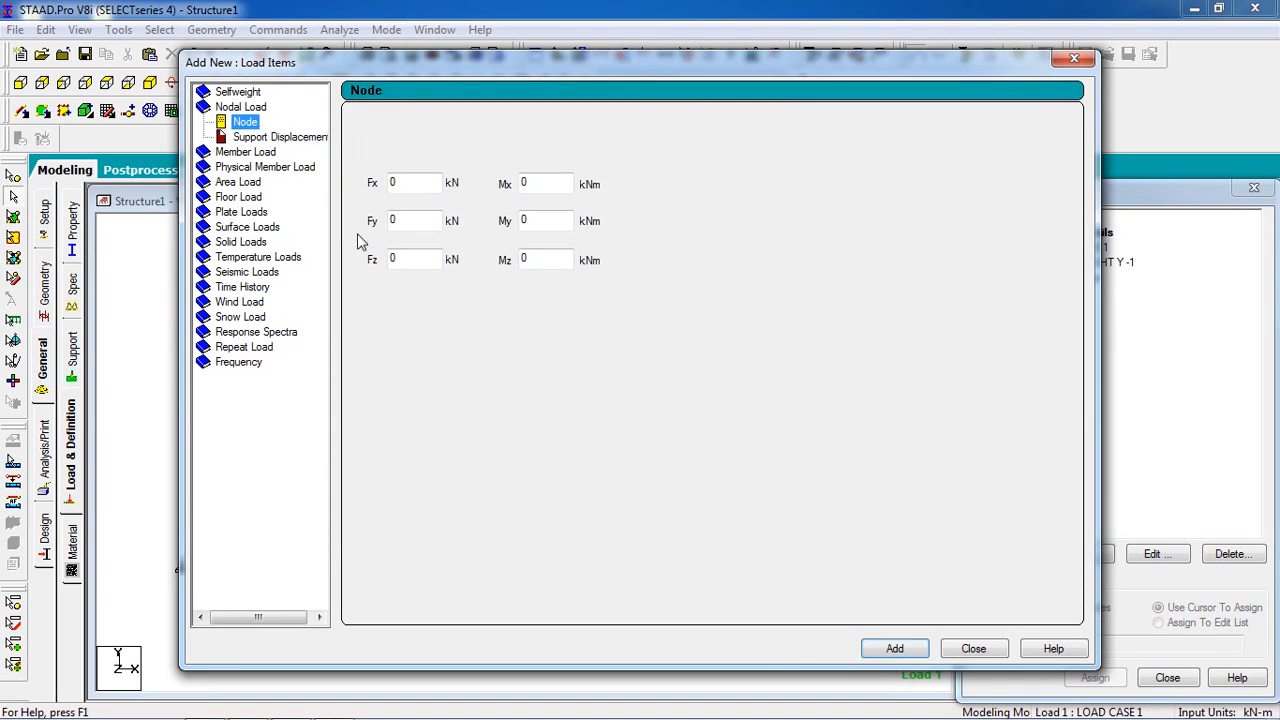
{"action": "double_click", "coordinate": [393, 219]}
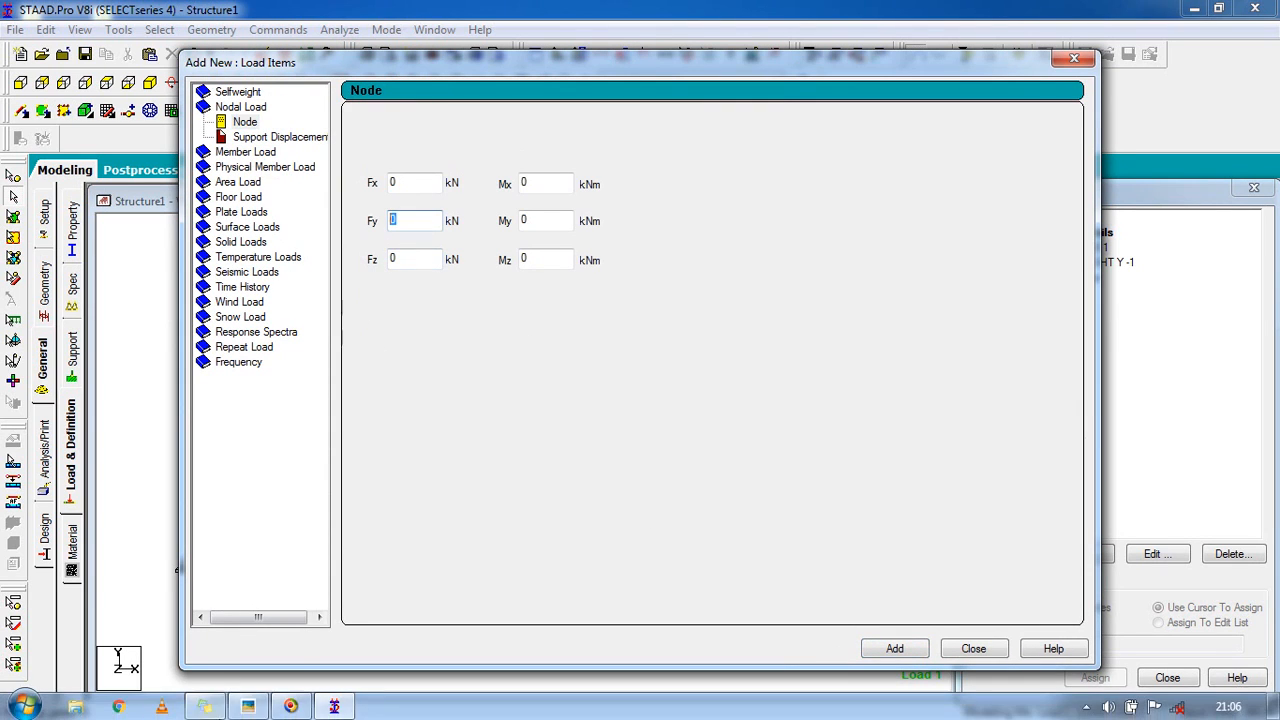
{"action": "left_click", "coordinate": [233, 707]}
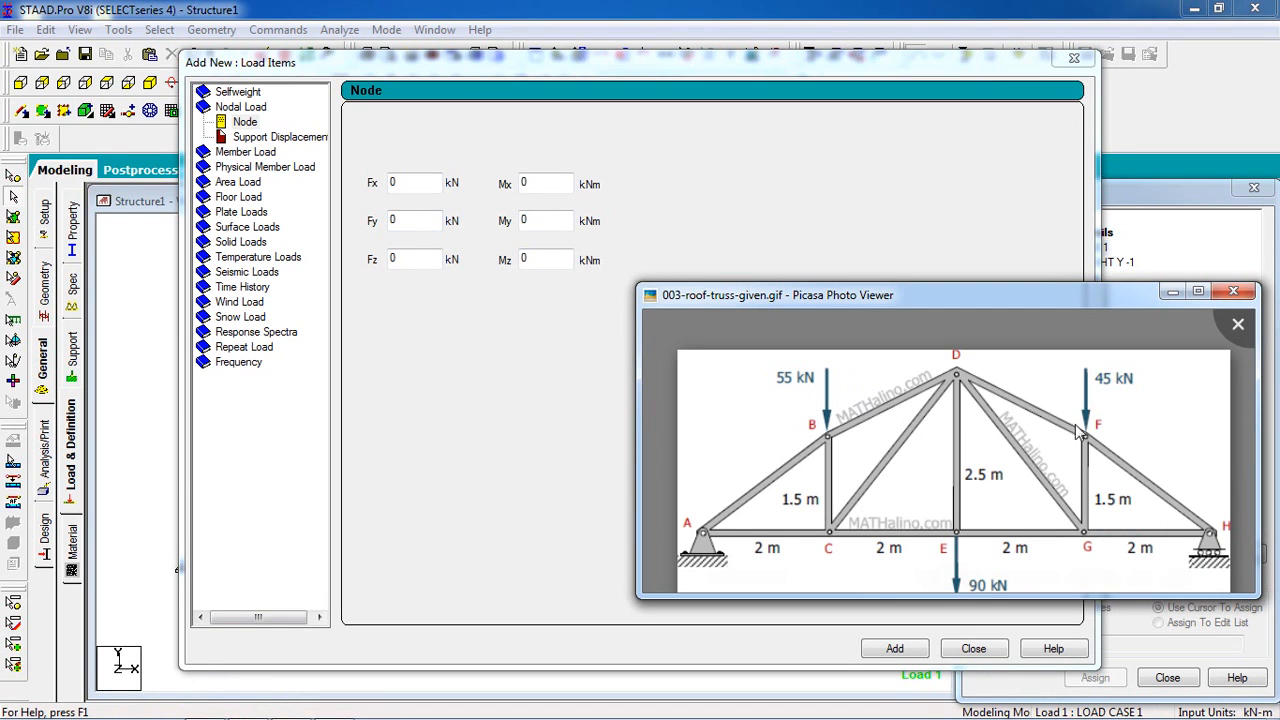
{"action": "left_click", "coordinate": [418, 220]}
{"action": "type", "text": "-55"}
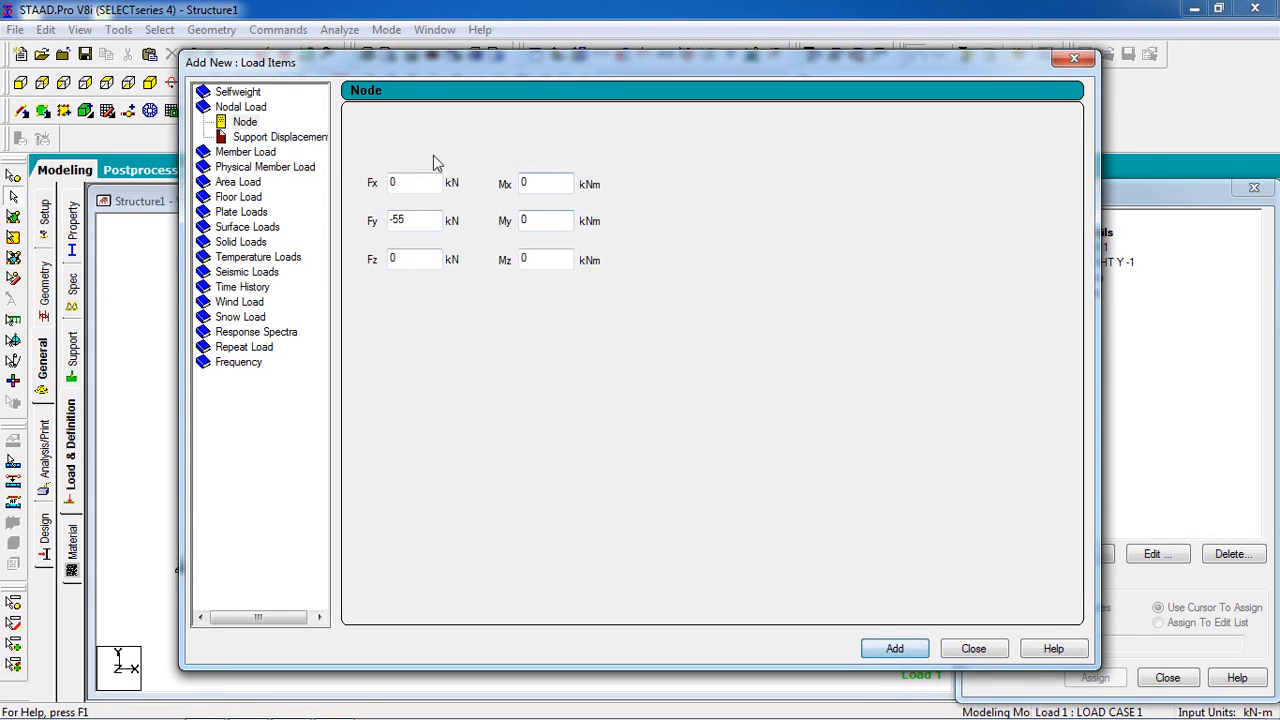
Add two more nodal loads with Fy -45 kN and Fy -90 kN and close the load items dialog
{"action": "double_click", "coordinate": [412, 224]}
{"action": "type", "text": "-45"}
{"action": "left_click", "coordinate": [884, 650]}
{"action": "double_click", "coordinate": [412, 222]}
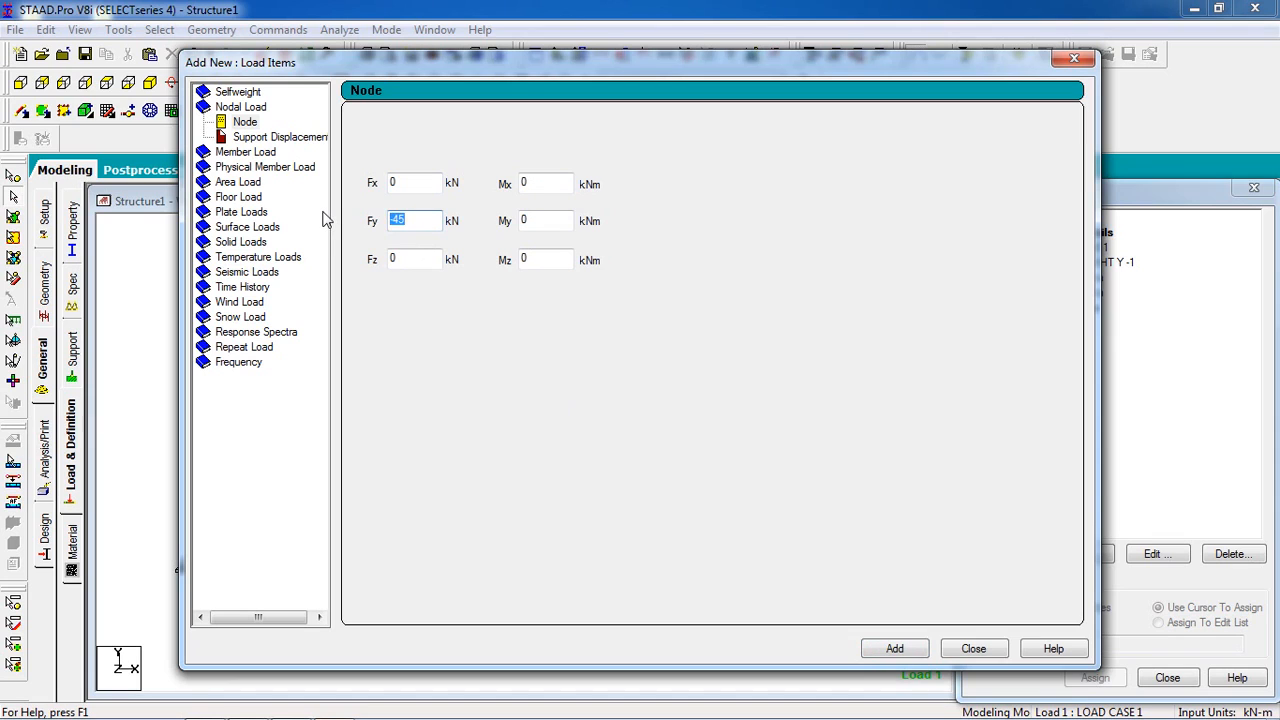
{"action": "type", "text": "-90"}
{"action": "left_click", "coordinate": [917, 651]}
{"action": "left_click", "coordinate": [965, 651]}
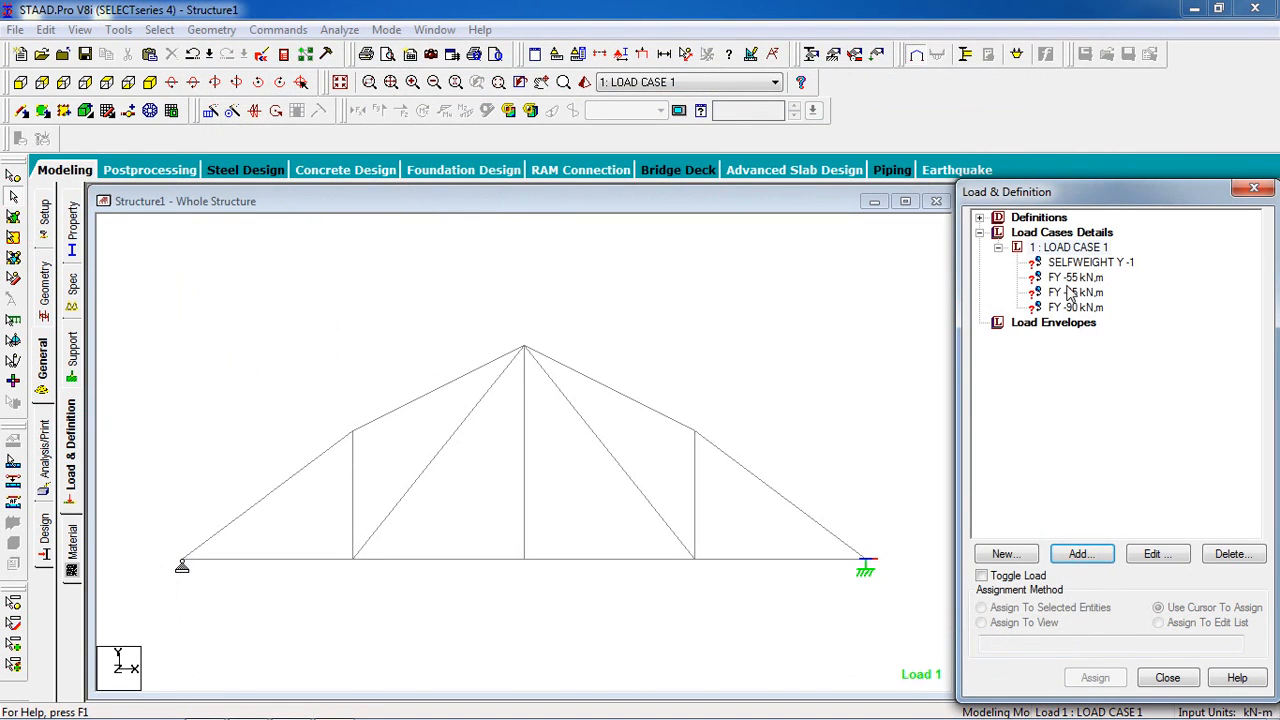
Assign the FY -55 kN load to the top-chord node at (2, 1.5), declining the auto-save
{"action": "left_click", "coordinate": [1067, 282]}
{"action": "middle_click_drag", "start_coordinate": [675, 398], "coordinate": [706, 383]}
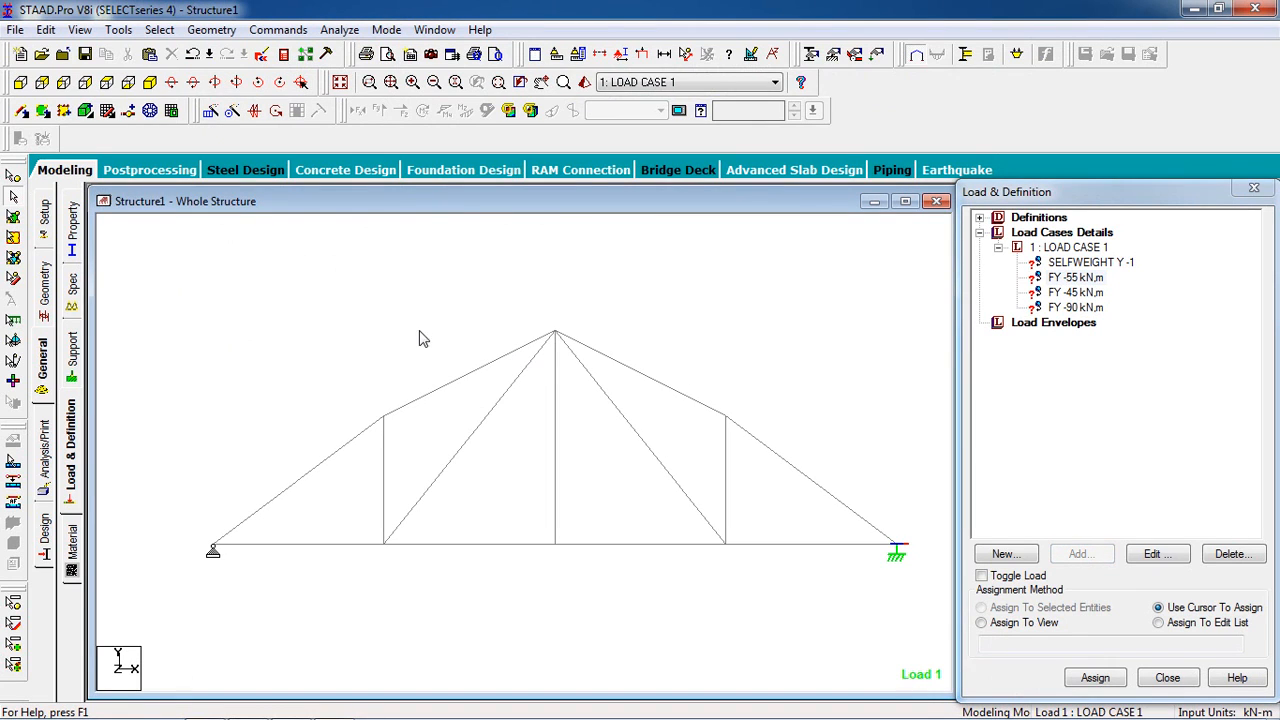
{"action": "left_click", "coordinate": [13, 177]}
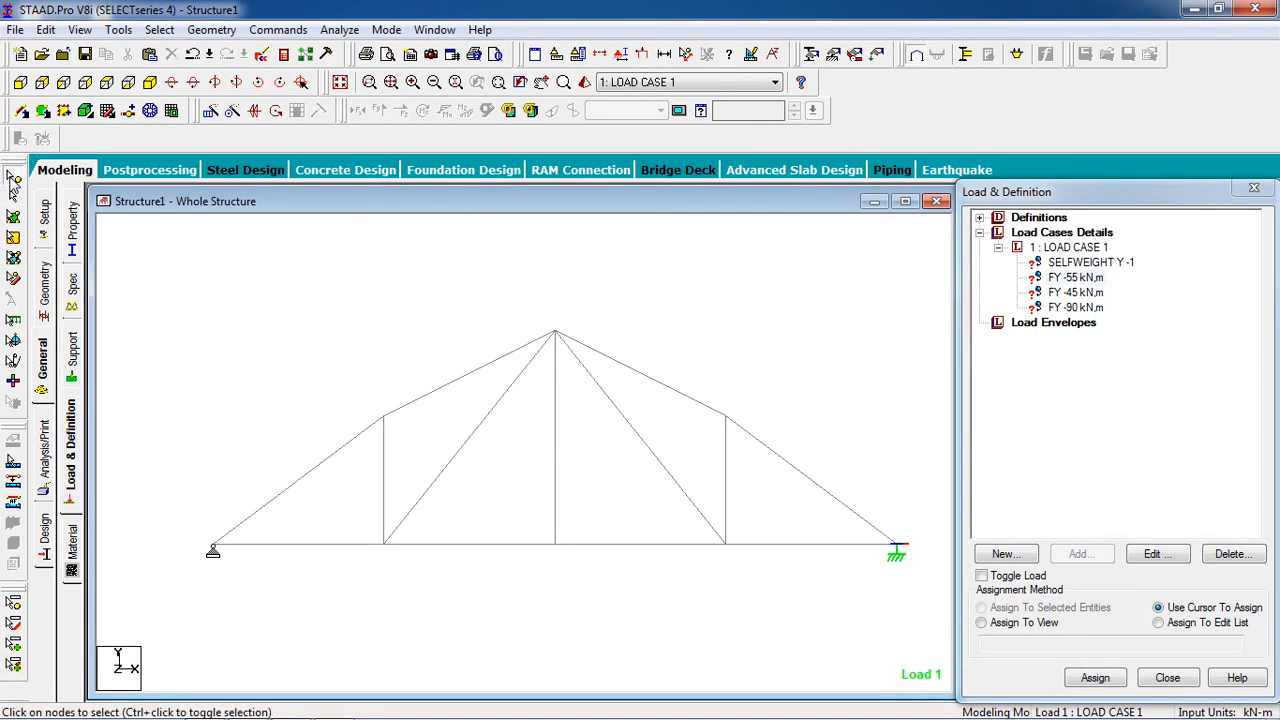
{"action": "left_click", "coordinate": [383, 415]}
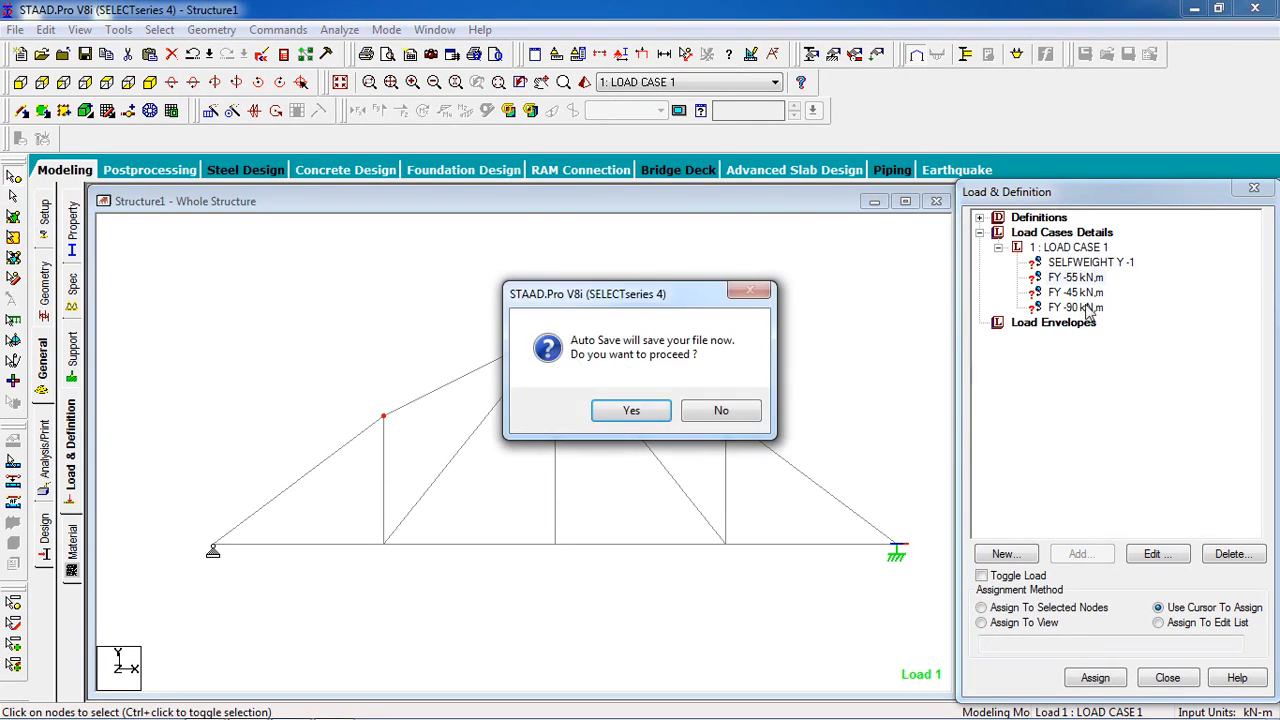
{"action": "left_click", "coordinate": [721, 411]}
{"action": "left_click", "coordinate": [1076, 278]}
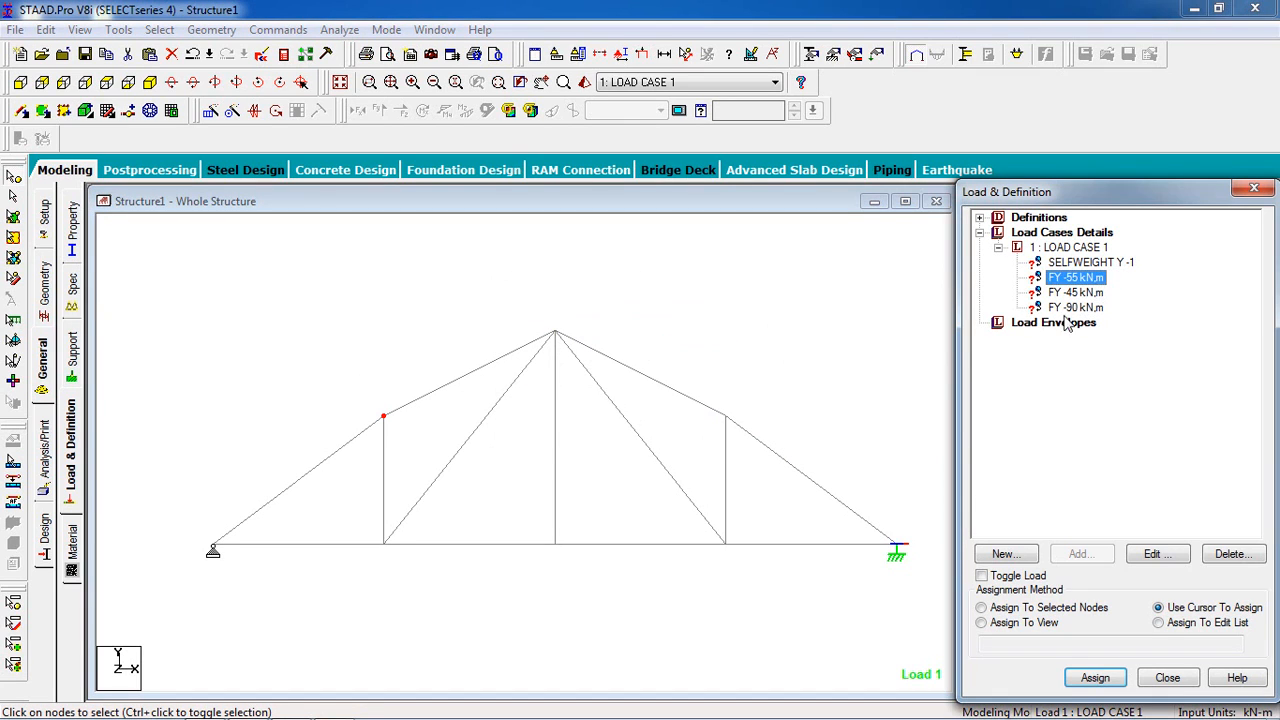
{"action": "left_click", "coordinate": [1058, 608]}
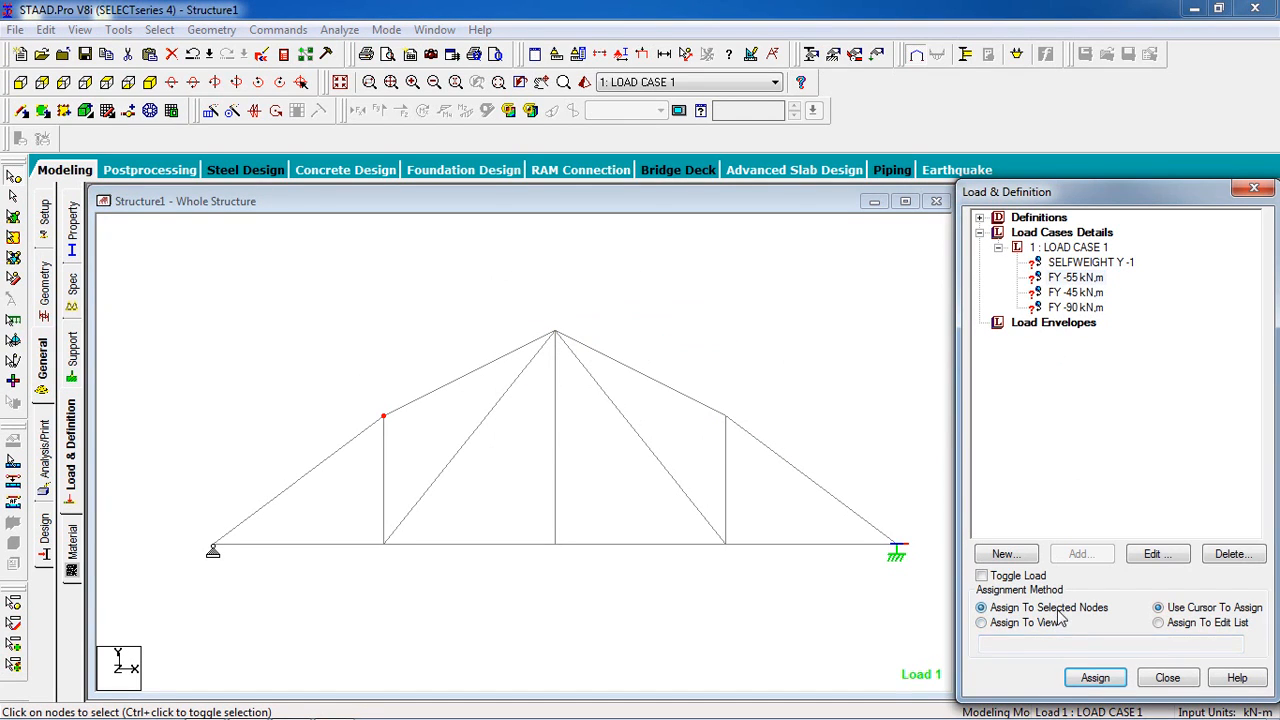
{"action": "left_click", "coordinate": [1095, 679]}
{"action": "left_click", "coordinate": [1060, 489]}
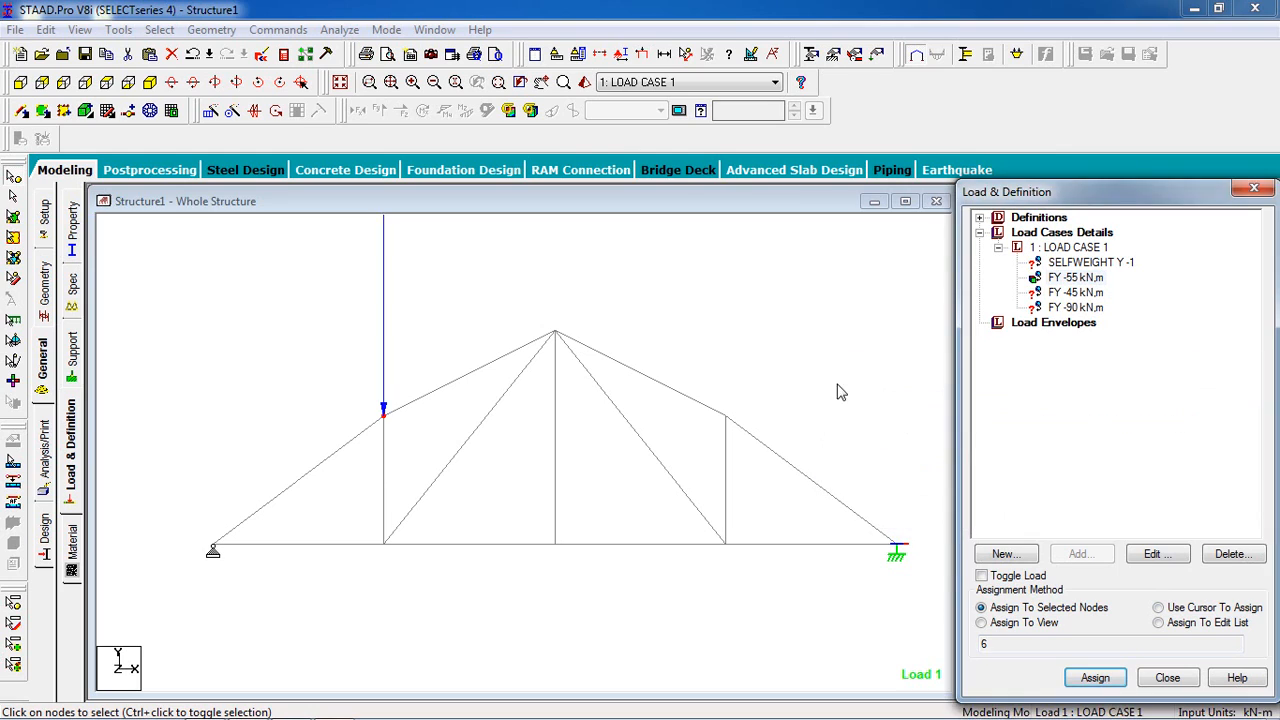
Assign the FY -45 kN load to the top-chord node at (6, 1.5)
{"action": "left_click", "coordinate": [725, 415]}
{"action": "left_click", "coordinate": [1064, 292]}
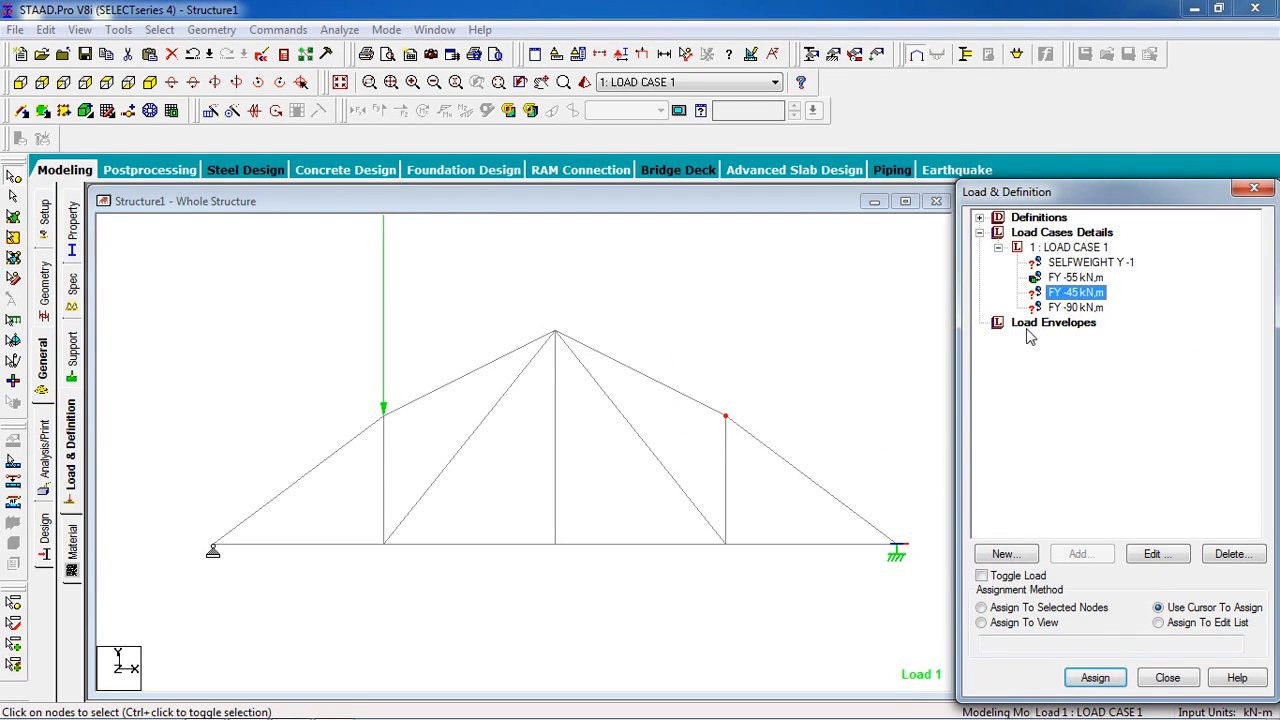
{"action": "left_click", "coordinate": [1044, 608]}
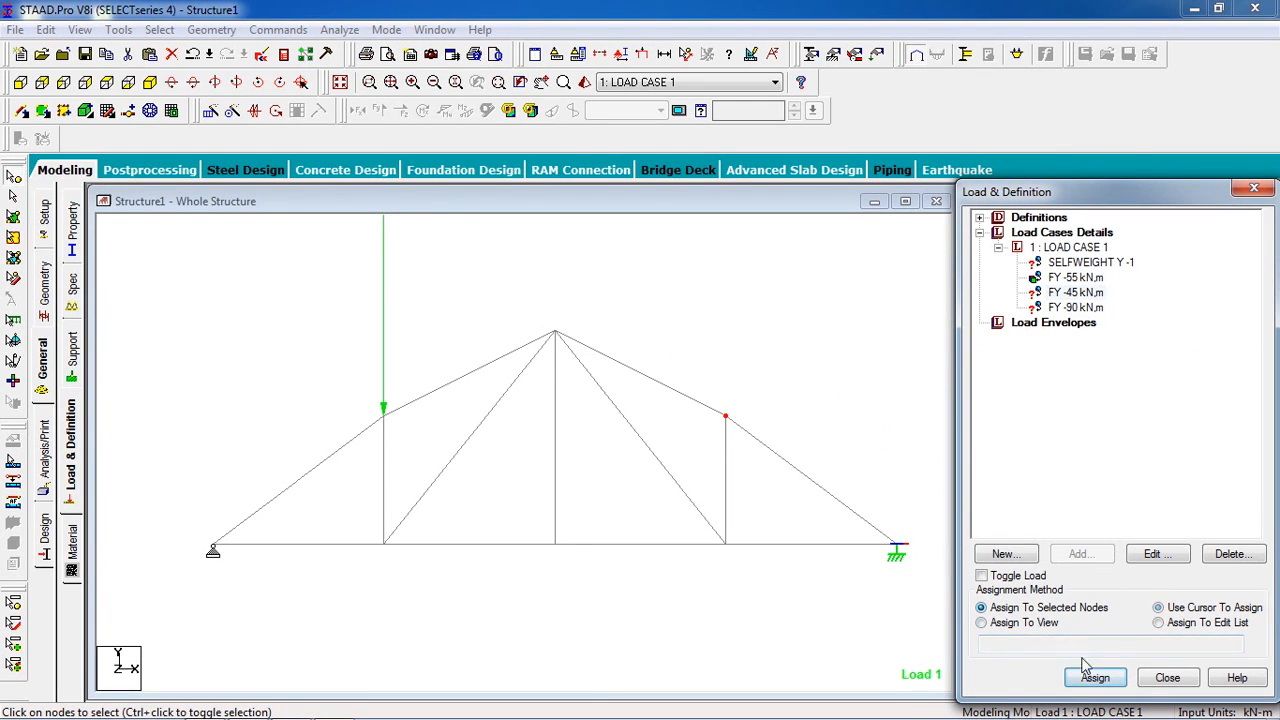
{"action": "left_click", "coordinate": [1094, 677]}
{"action": "left_click", "coordinate": [1120, 492]}
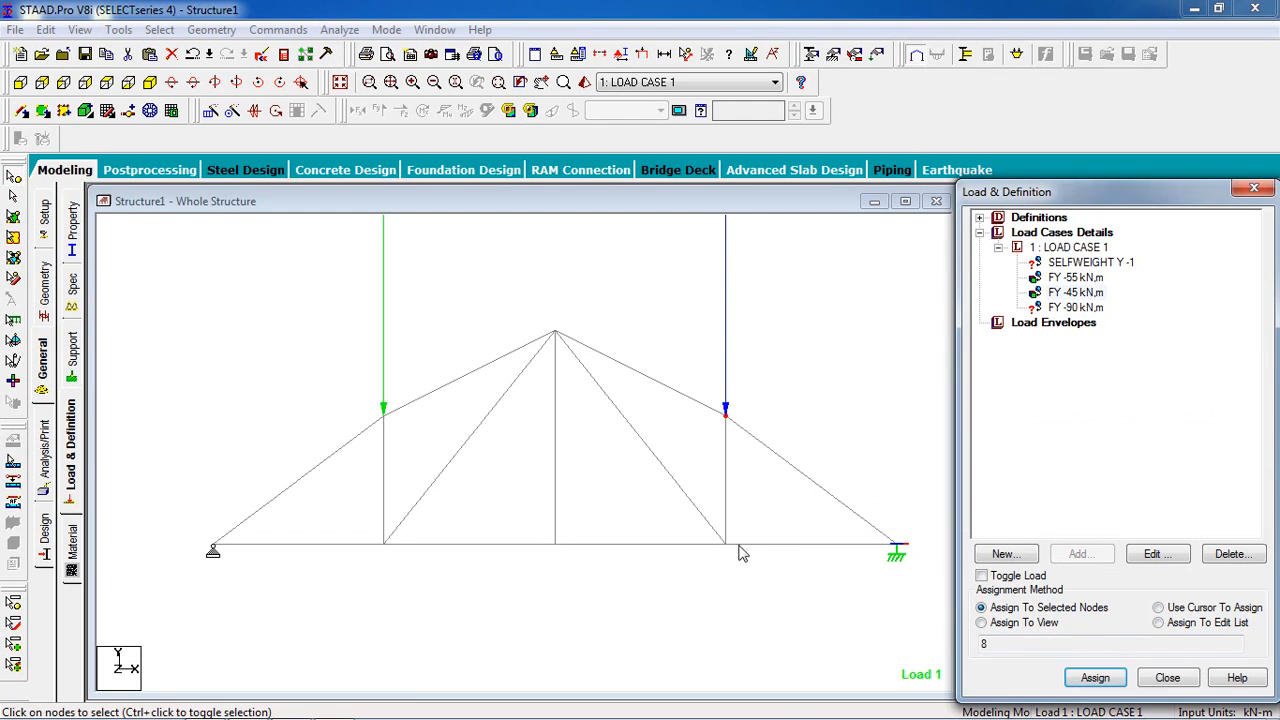
Assign the FY -90 kN load to the bottom-chord midspan node at (4, 0)
{"action": "left_click", "coordinate": [555, 544]}
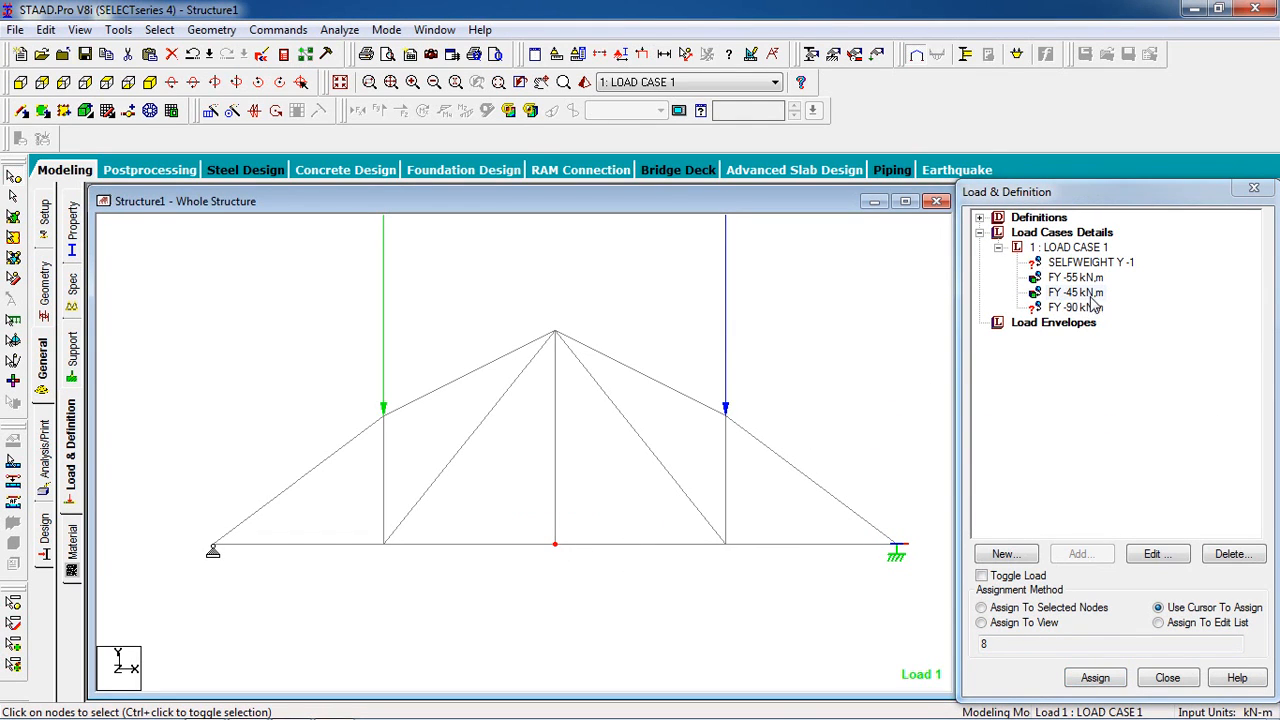
{"action": "left_click", "coordinate": [1075, 307]}
{"action": "left_click", "coordinate": [1040, 616]}
{"action": "left_click", "coordinate": [1040, 609]}
{"action": "left_click", "coordinate": [1094, 677]}
{"action": "left_click", "coordinate": [1138, 492]}
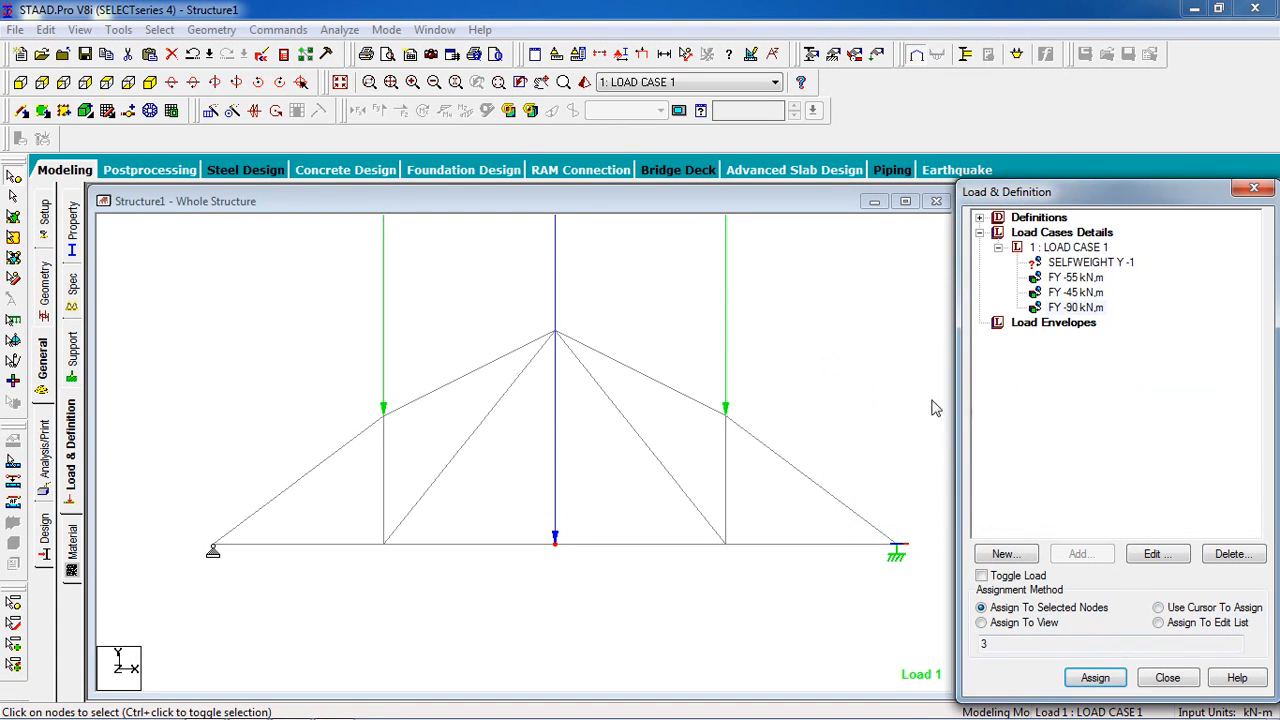
Clear the node selection and assign the SELFWEIGHT Y -1 load to all members in the view
{"action": "left_click", "coordinate": [900, 368]}
{"action": "left_click", "coordinate": [1100, 263]}
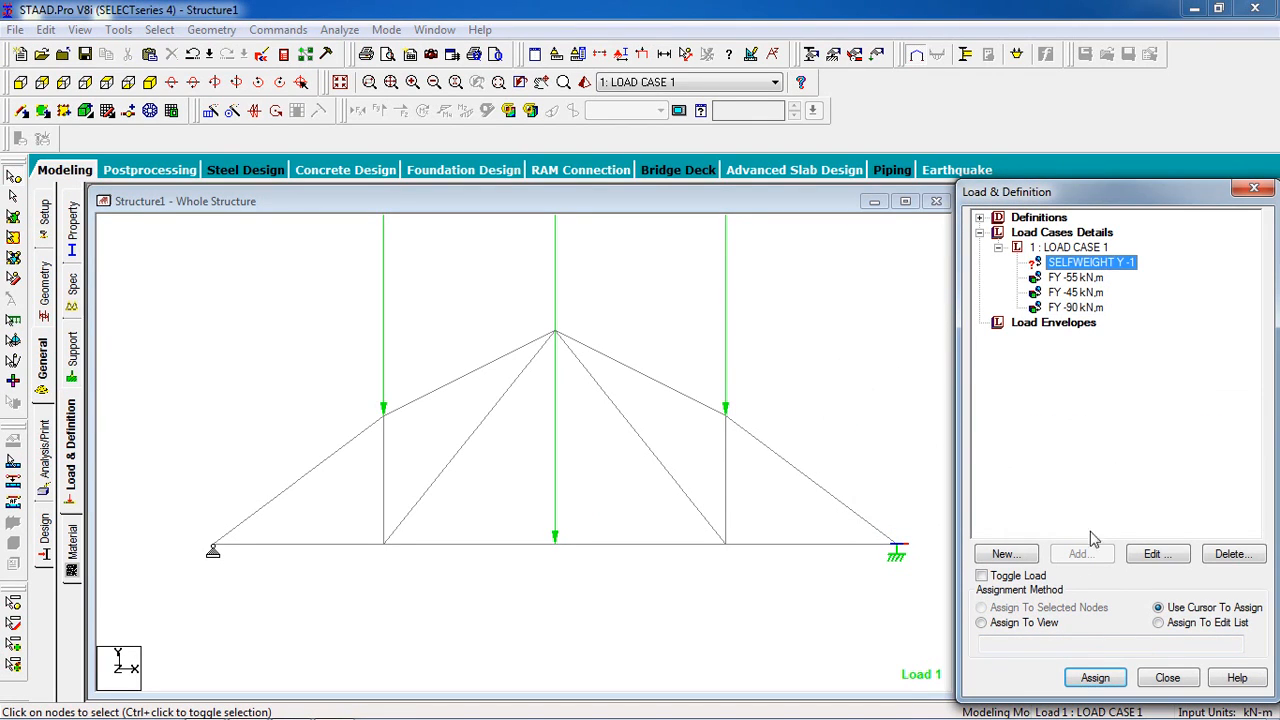
{"action": "left_click", "coordinate": [1040, 623]}
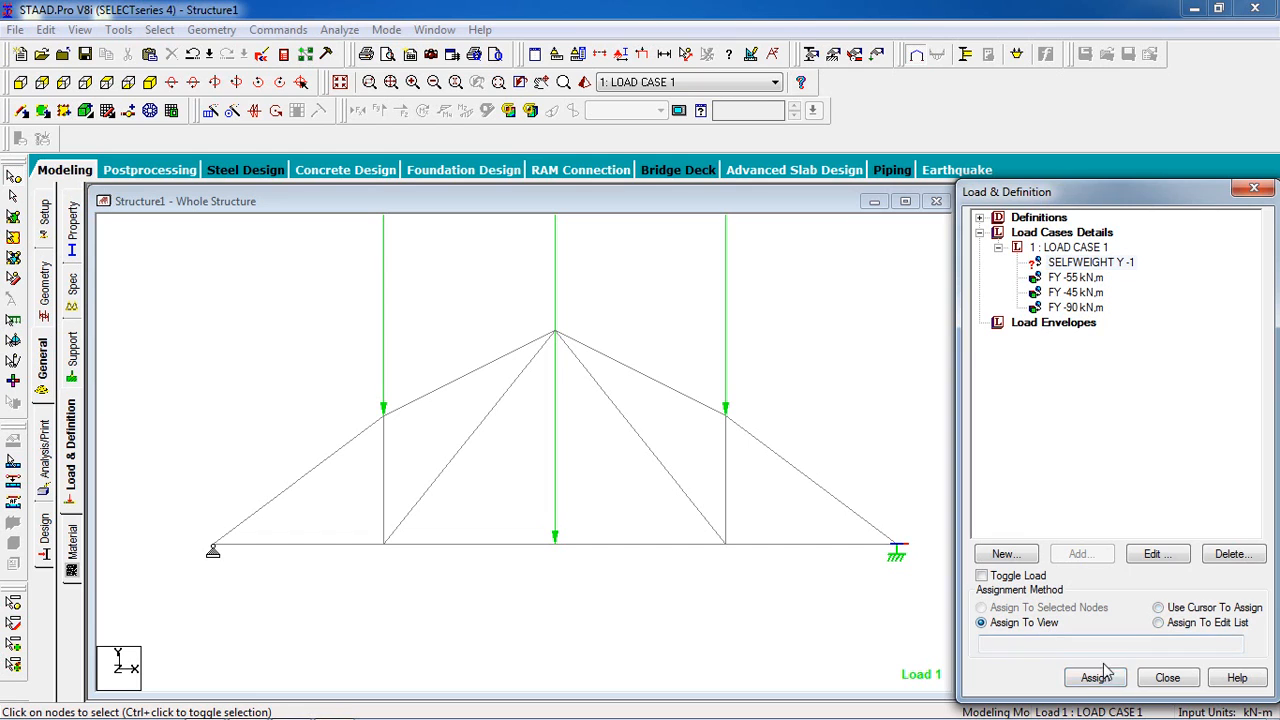
{"action": "left_click", "coordinate": [1095, 677]}
{"action": "left_click", "coordinate": [1136, 492]}
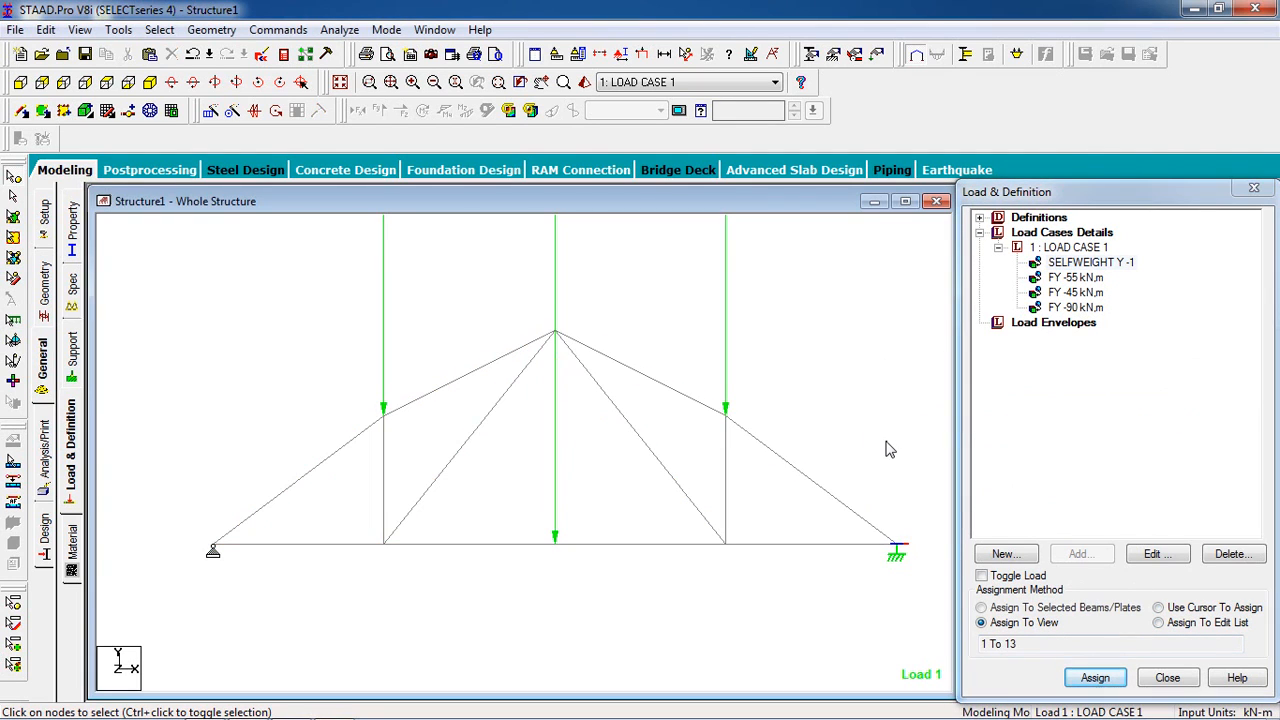
Add a Perform Analysis command with the No Print option
{"action": "left_click", "coordinate": [278, 29]}
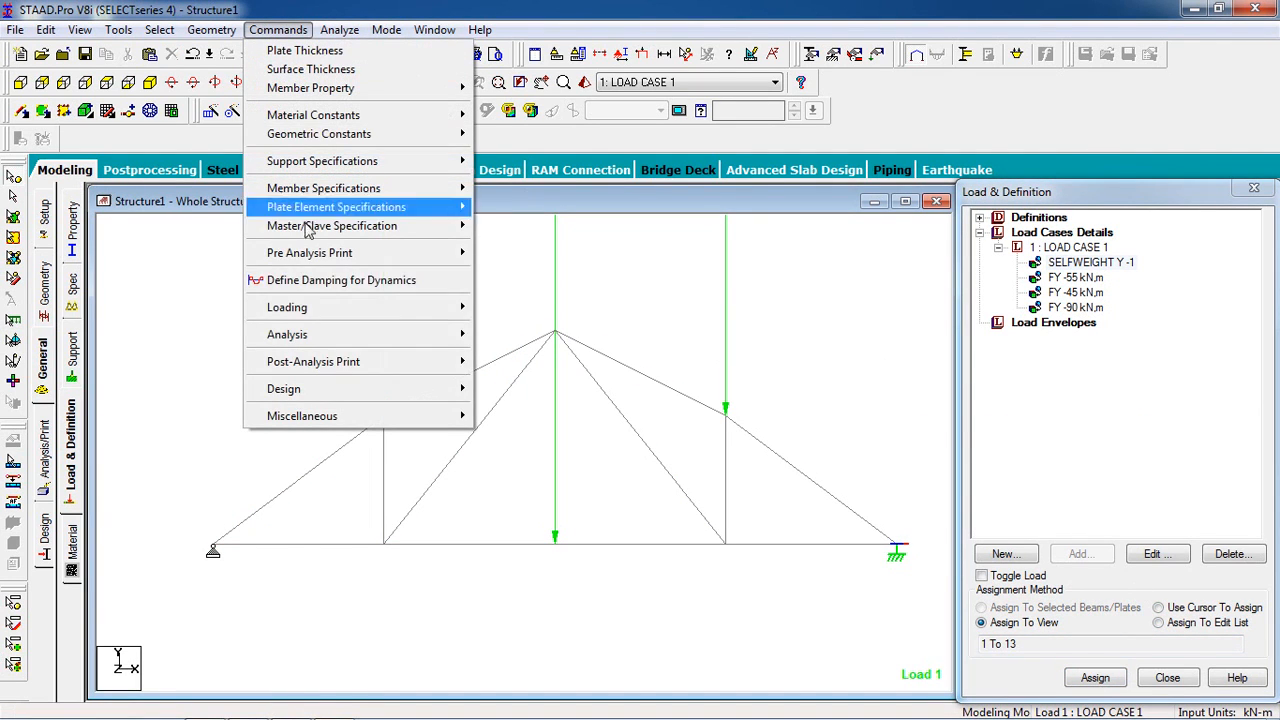
{"action": "mouse_move", "coordinate": [477, 335]}
{"action": "left_click", "coordinate": [516, 336]}
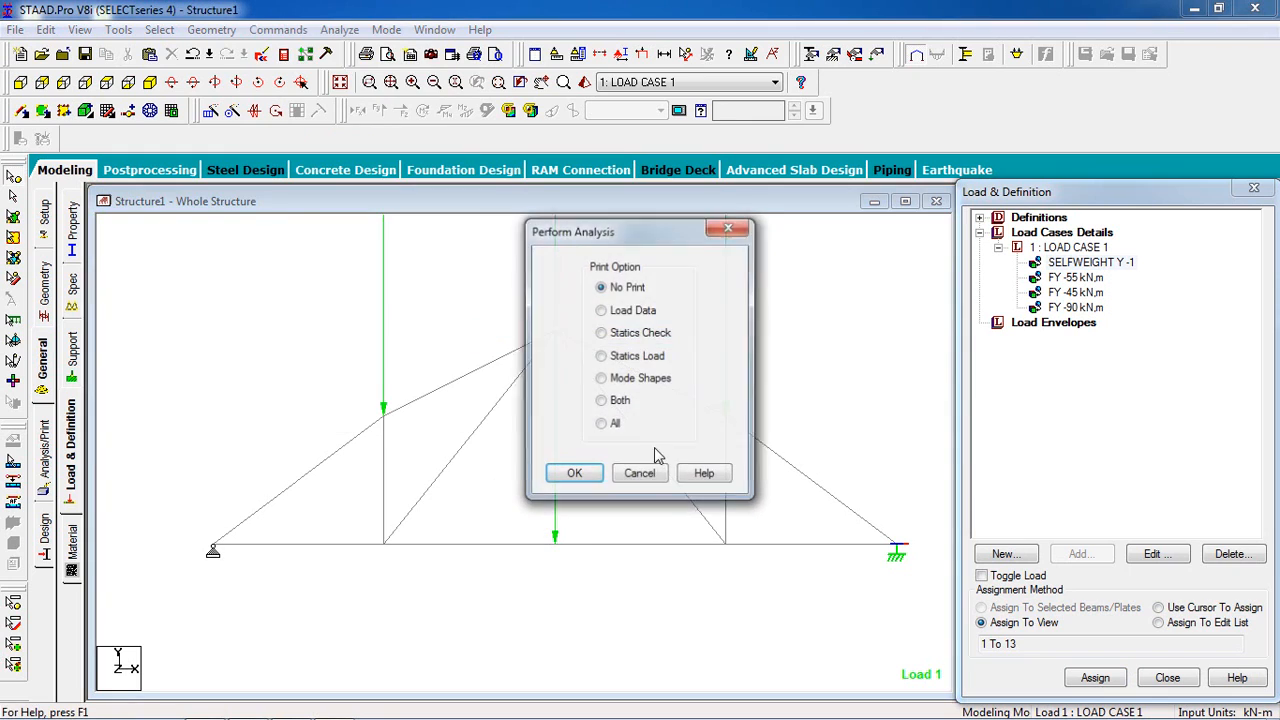
{"action": "left_click", "coordinate": [592, 478]}
Run the analysis, check its error and warning summary, and finish with Stay in Modeling Mode
{"action": "left_click", "coordinate": [339, 29]}
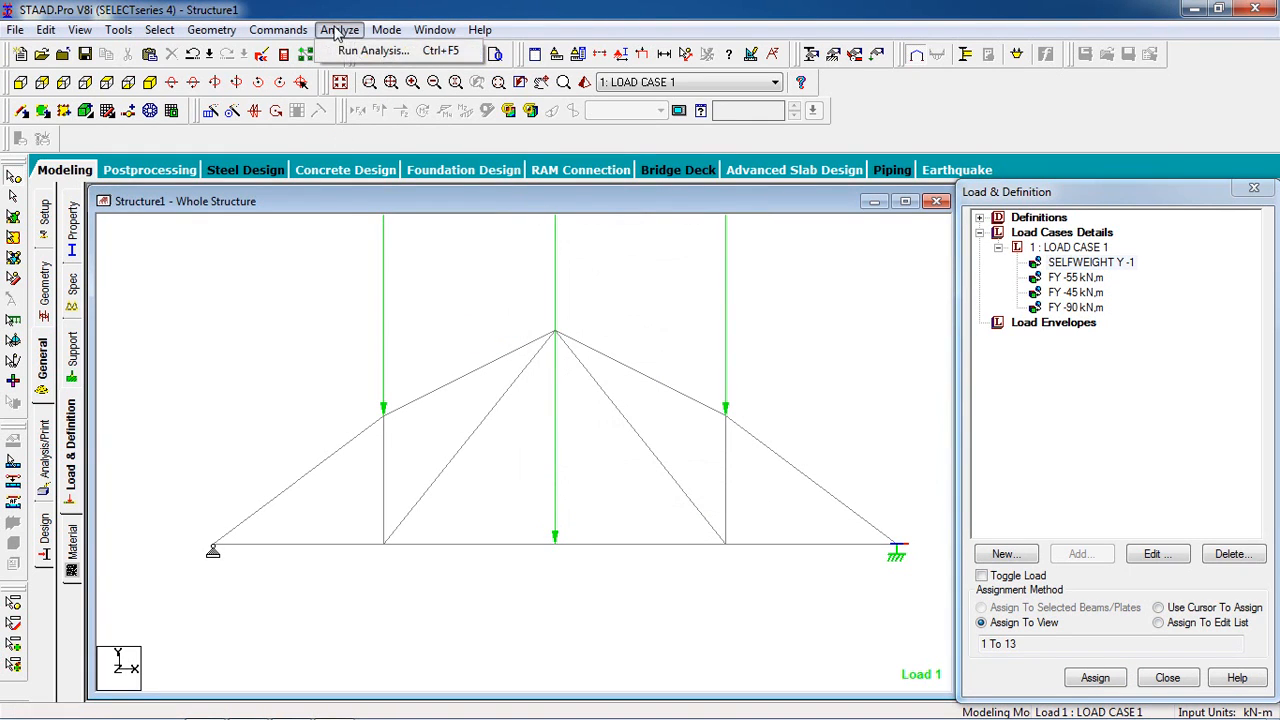
{"action": "left_click", "coordinate": [370, 46]}
{"action": "left_click", "coordinate": [524, 392]}
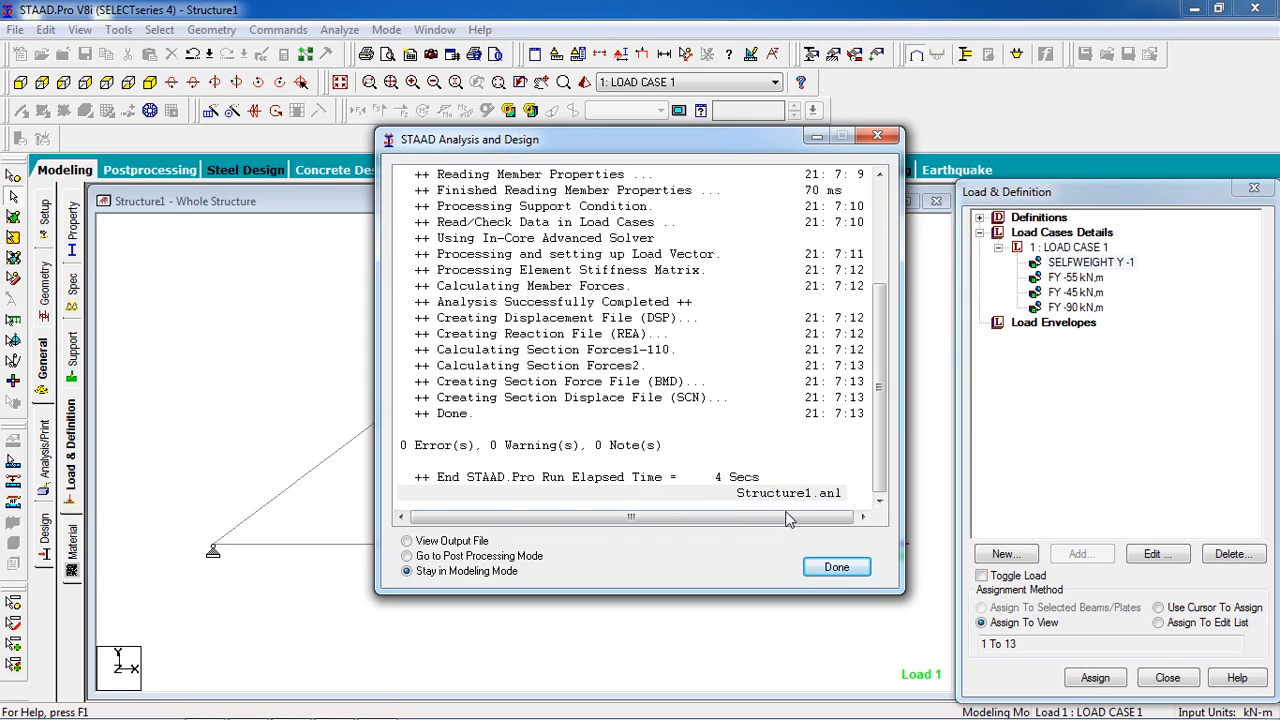
{"action": "left_click", "coordinate": [608, 446]}
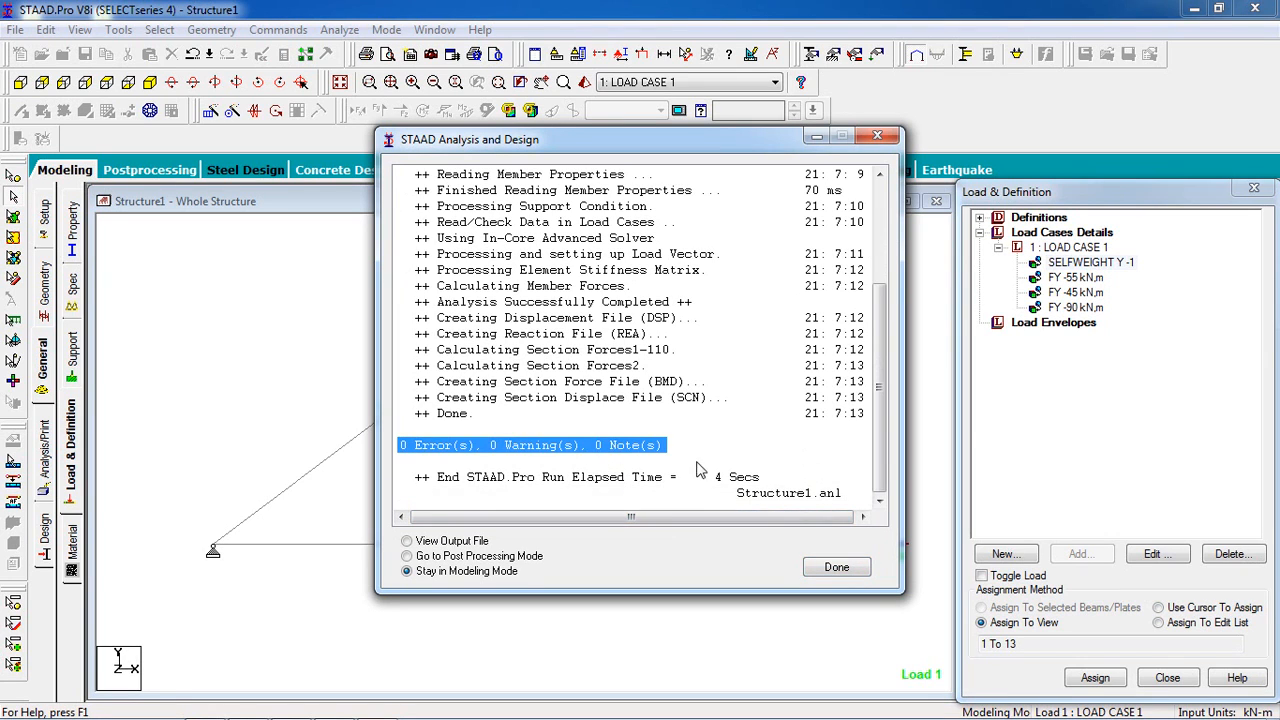
{"action": "left_click", "coordinate": [830, 567]}
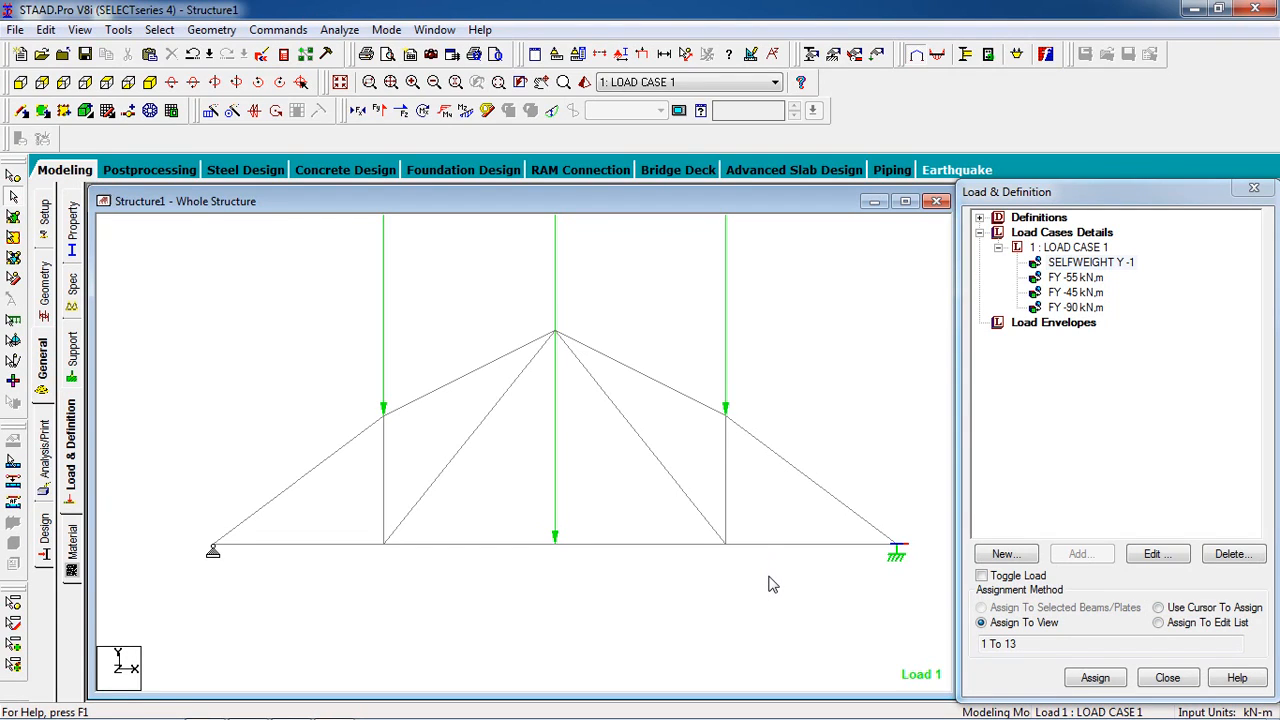
Close the Structure1 model and bring up the next truss picture, 009-another-turss.gif, in the photo viewer
{"action": "left_click", "coordinate": [936, 202]}
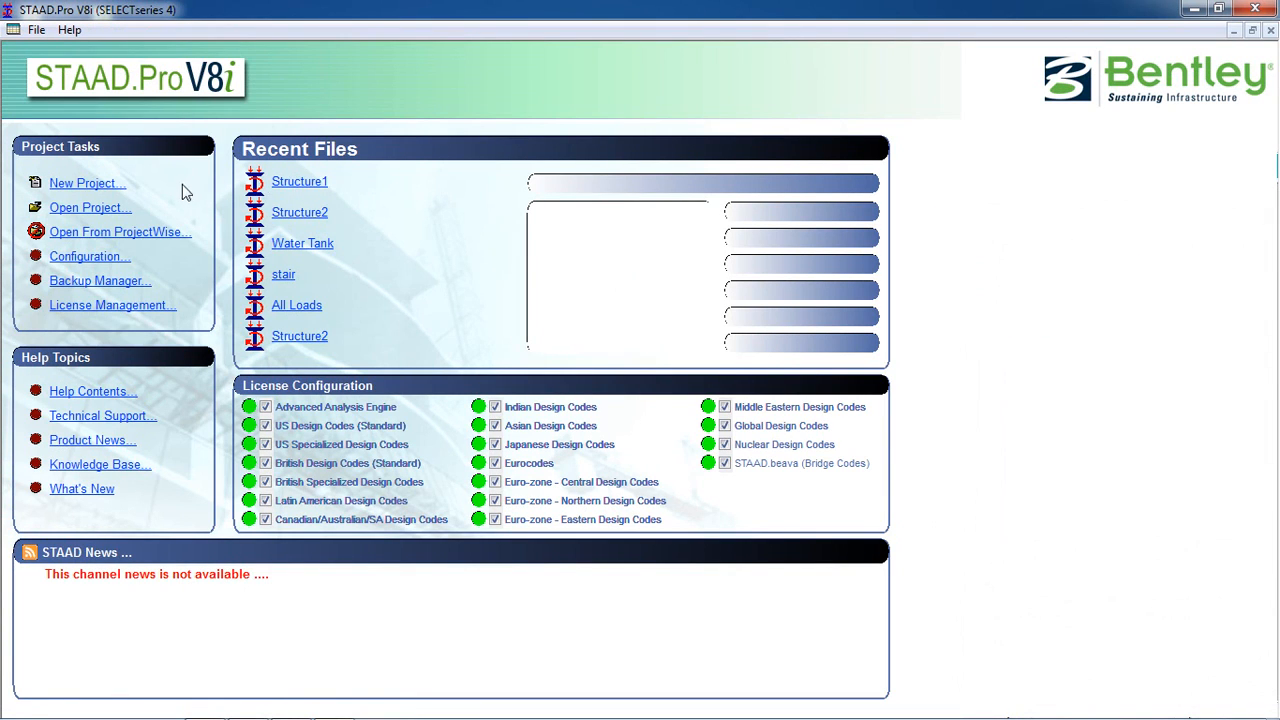
{"action": "left_click", "coordinate": [207, 708]}
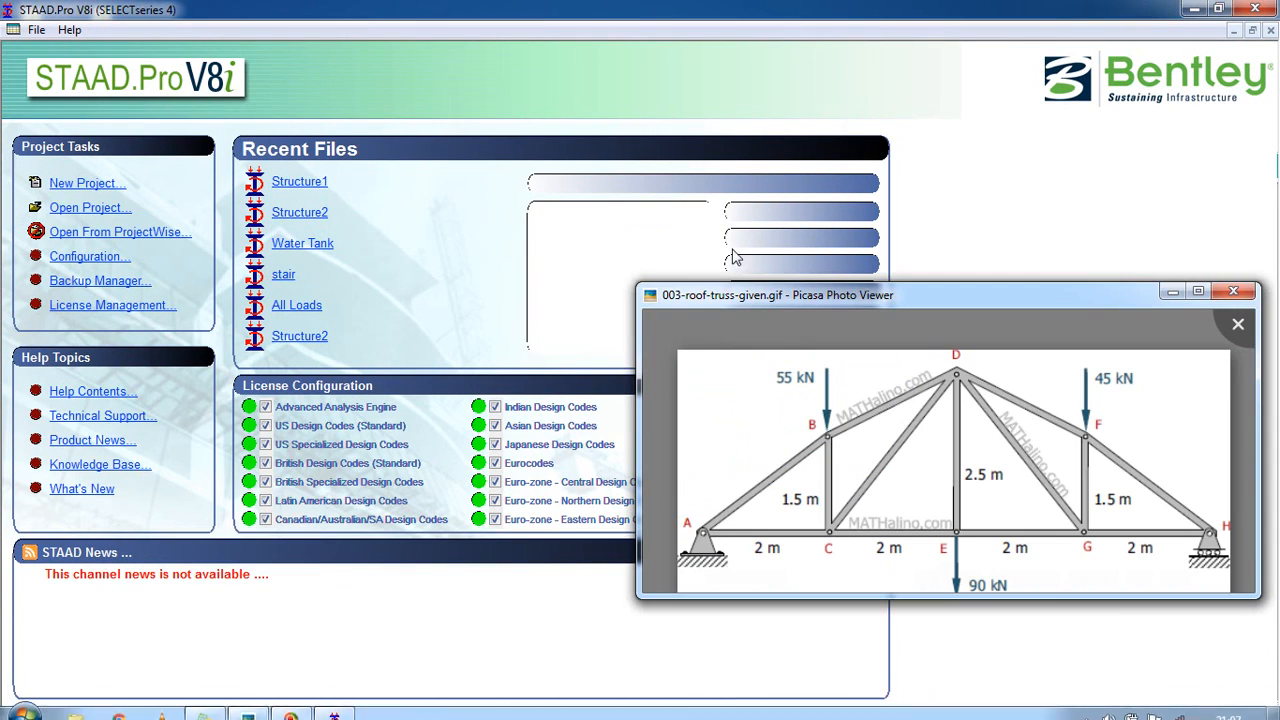
{"action": "left_click_drag", "start_coordinate": [780, 289], "coordinate": [743, 285]}
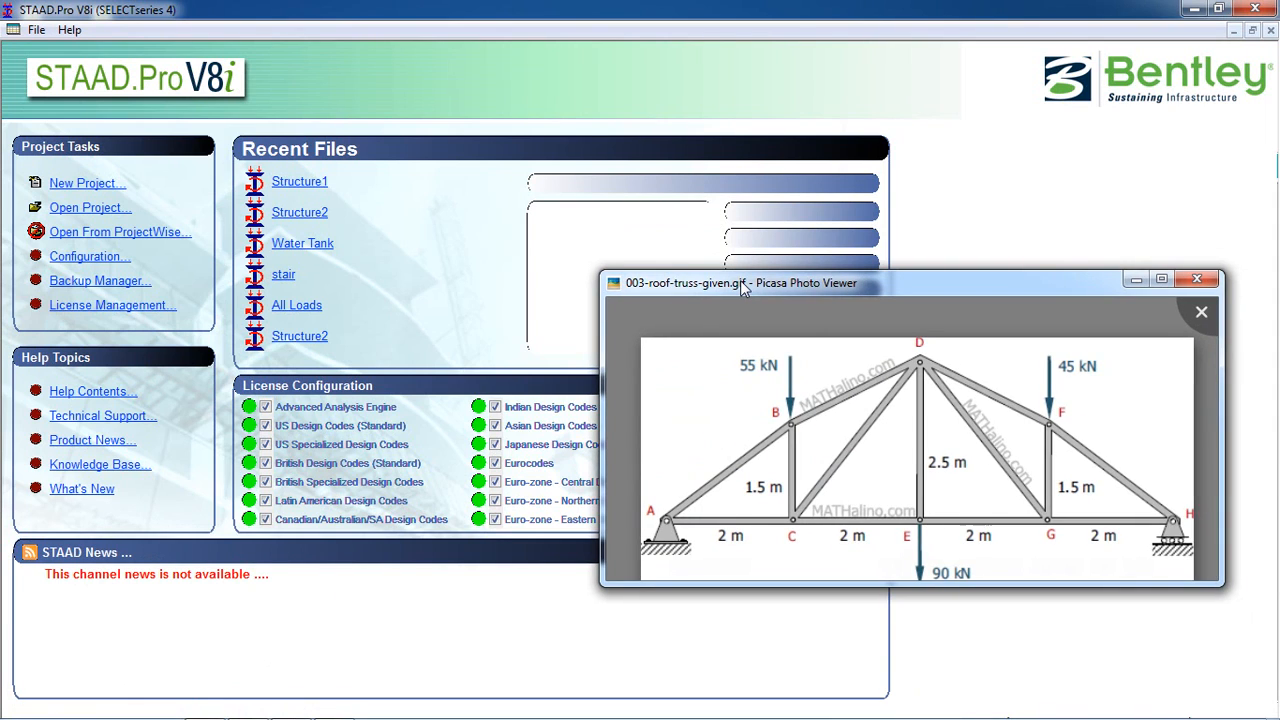
{"action": "key", "text": "Right"}
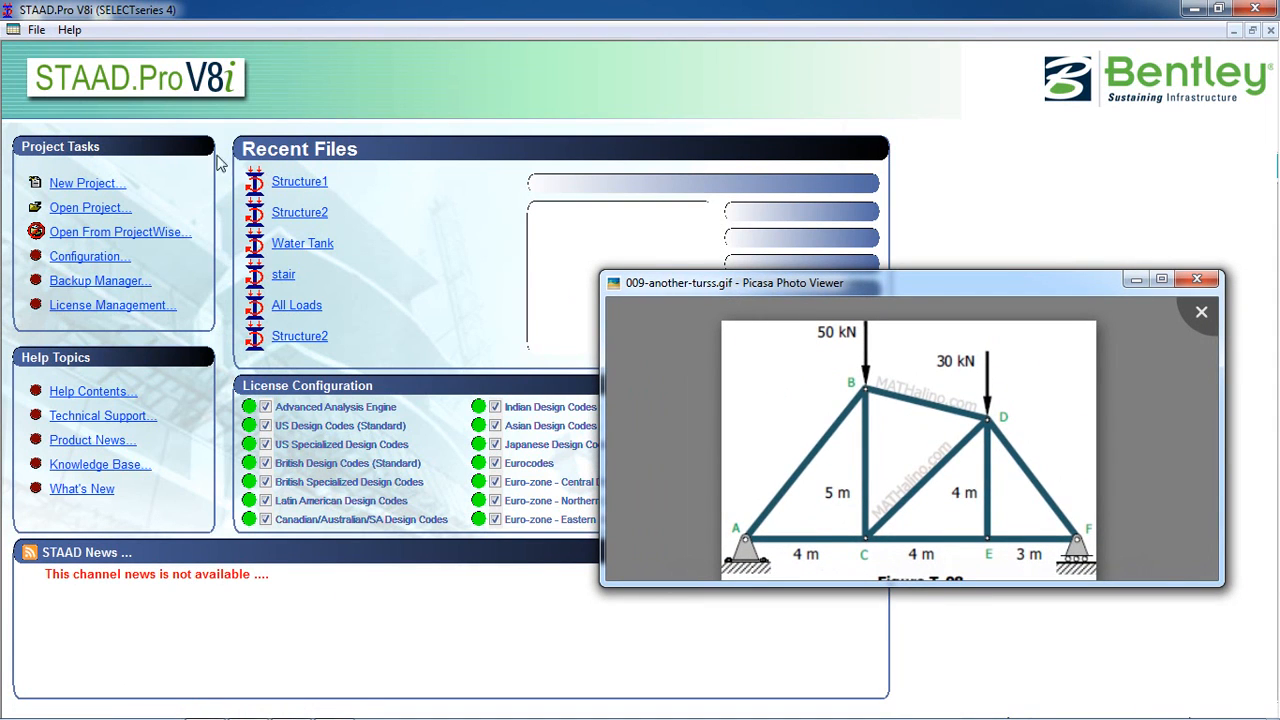
Create a new Truss project named Structure2 in meters and kilonewtons, overwriting the existing file, and start in Add Beam with the front view
{"action": "left_click", "coordinate": [97, 184]}
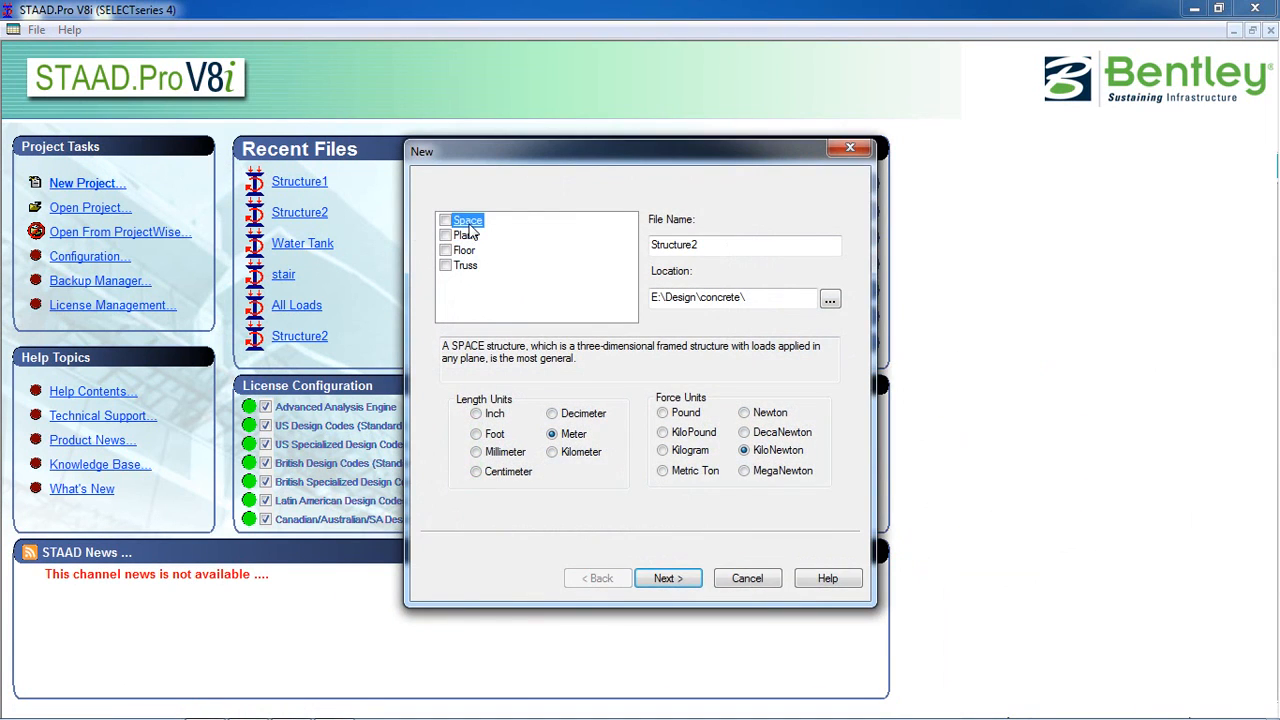
{"action": "left_click", "coordinate": [464, 266]}
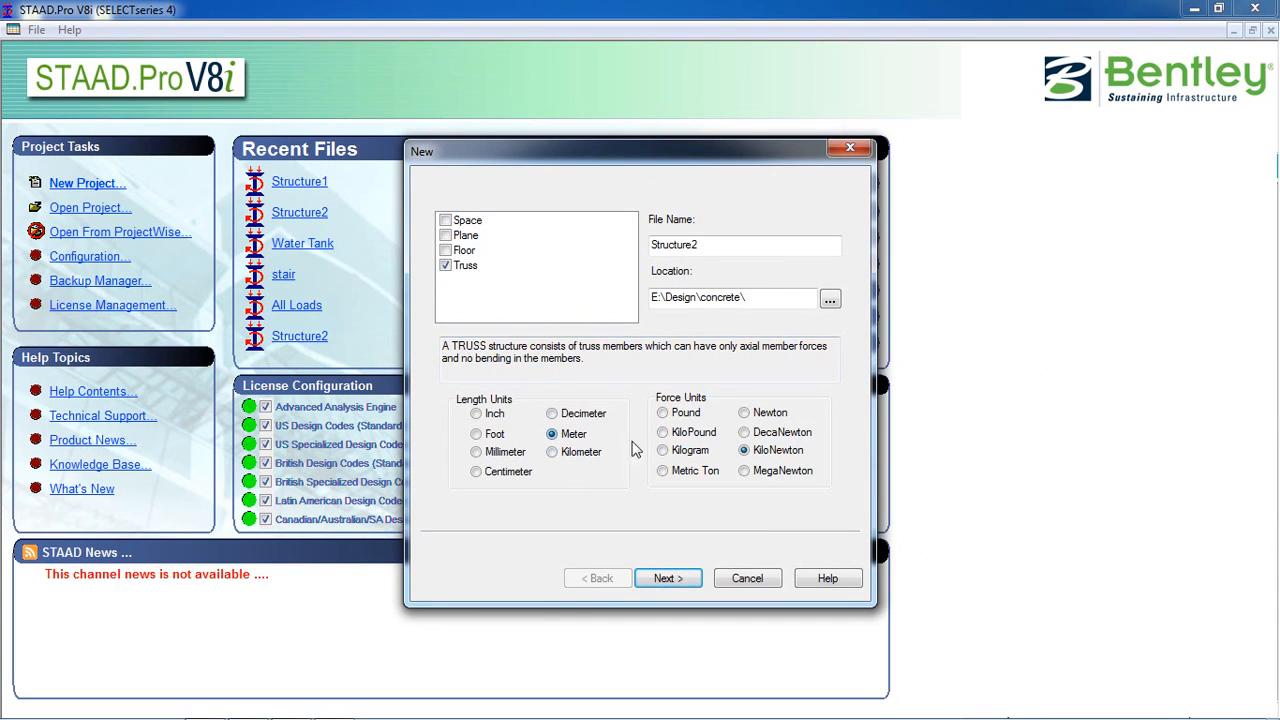
{"action": "left_click", "coordinate": [668, 578]}
{"action": "left_click", "coordinate": [666, 424]}
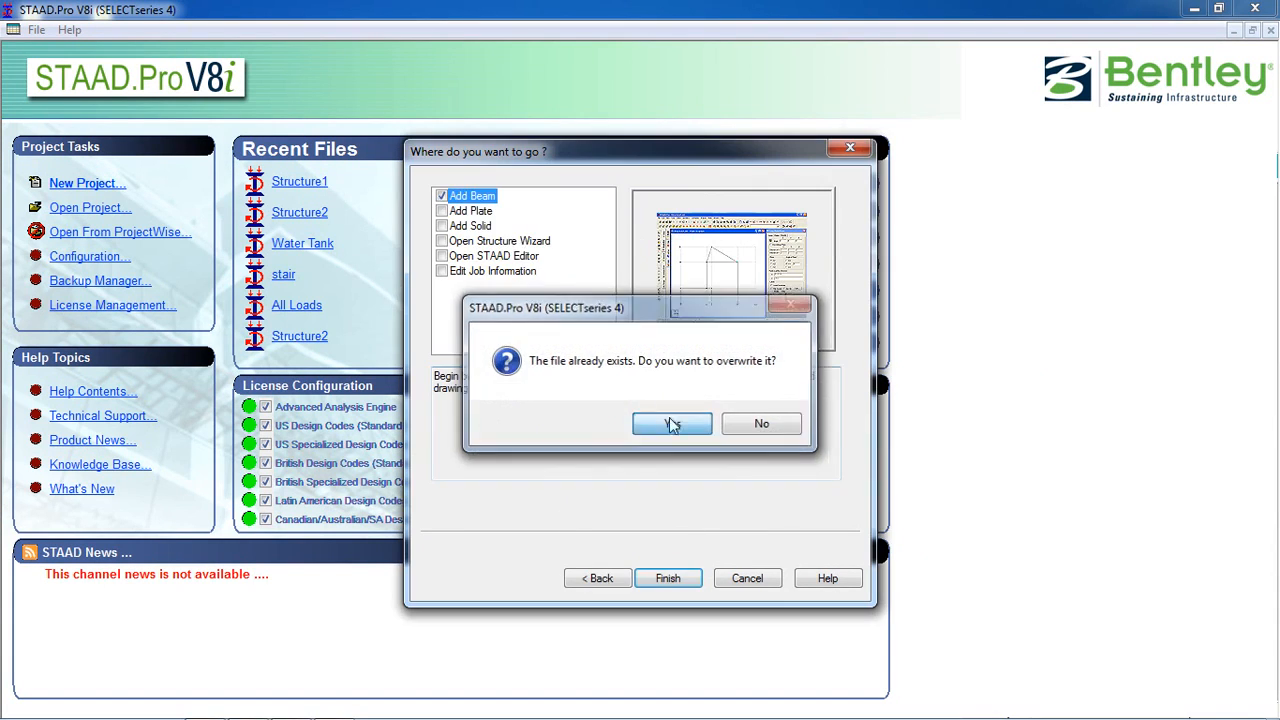
{"action": "left_click", "coordinate": [660, 586]}
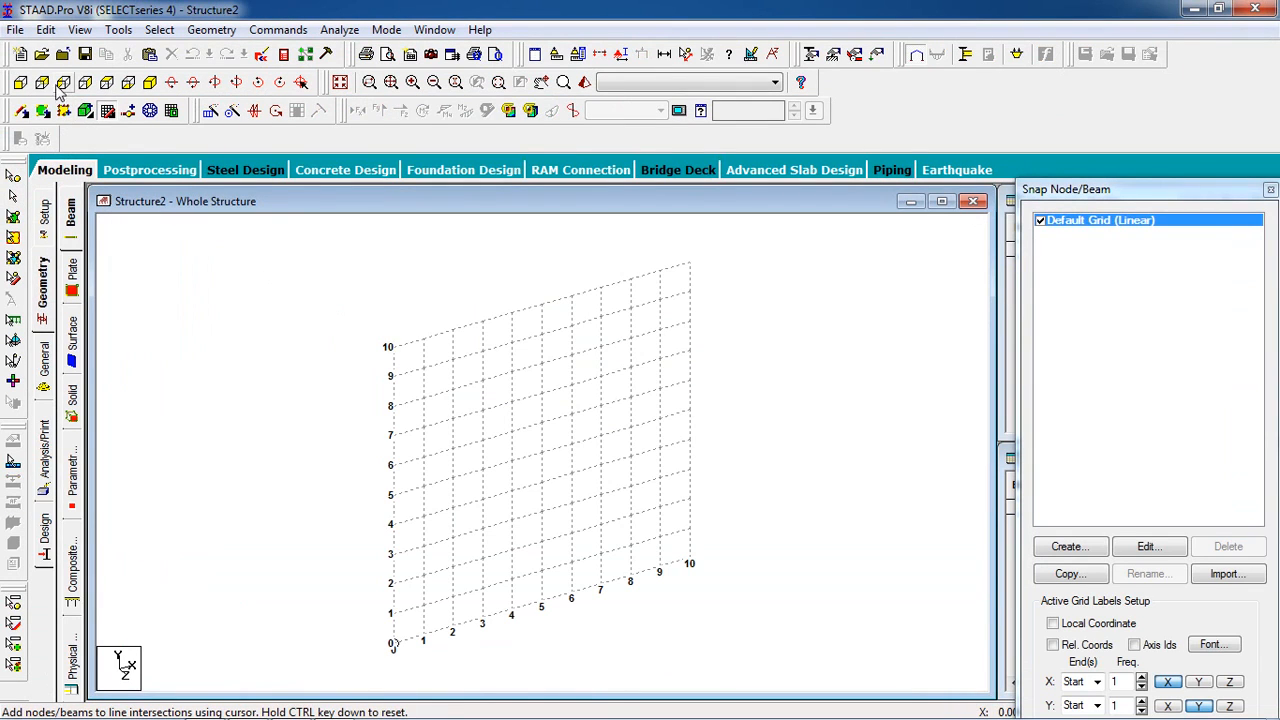
{"action": "left_click", "coordinate": [20, 84]}
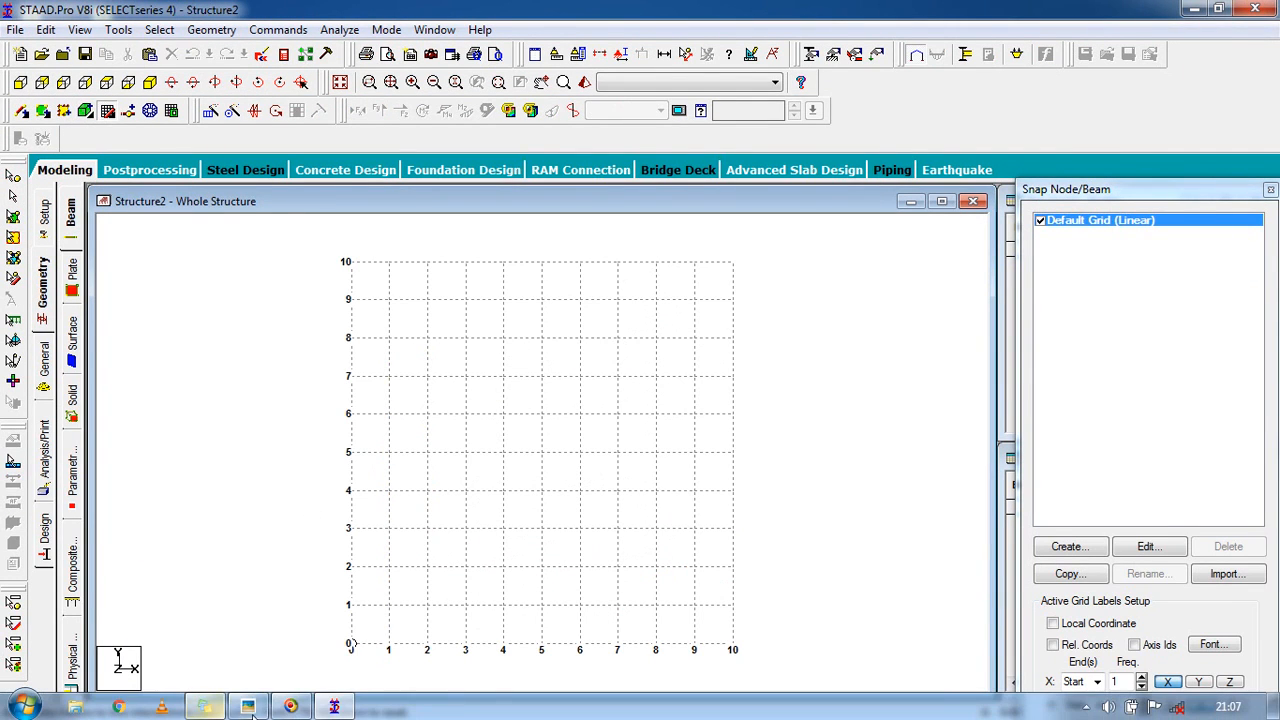
Following the truss picture, draw the first two bottom chord members along Y = 0, from X = 0 to 4 m and from 4 to 8 m
{"action": "left_click", "coordinate": [218, 712]}
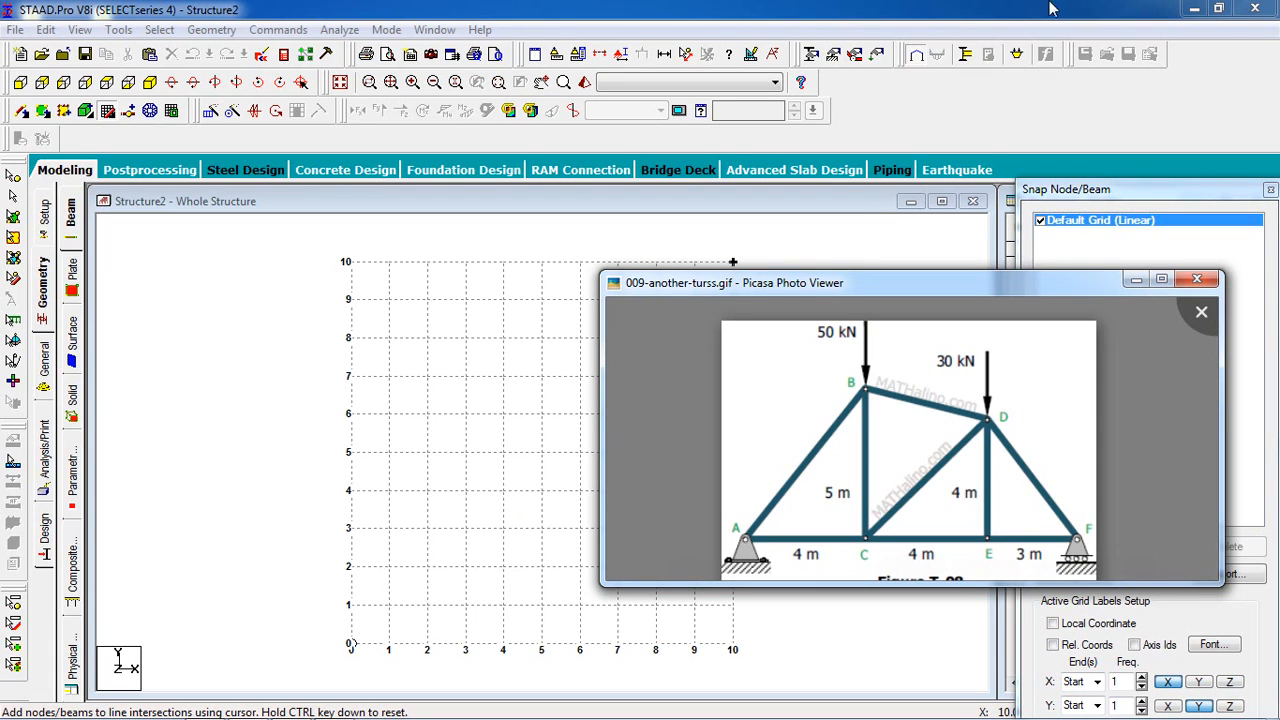
{"action": "left_click", "coordinate": [1007, 9]}
{"action": "left_click", "coordinate": [1148, 546]}
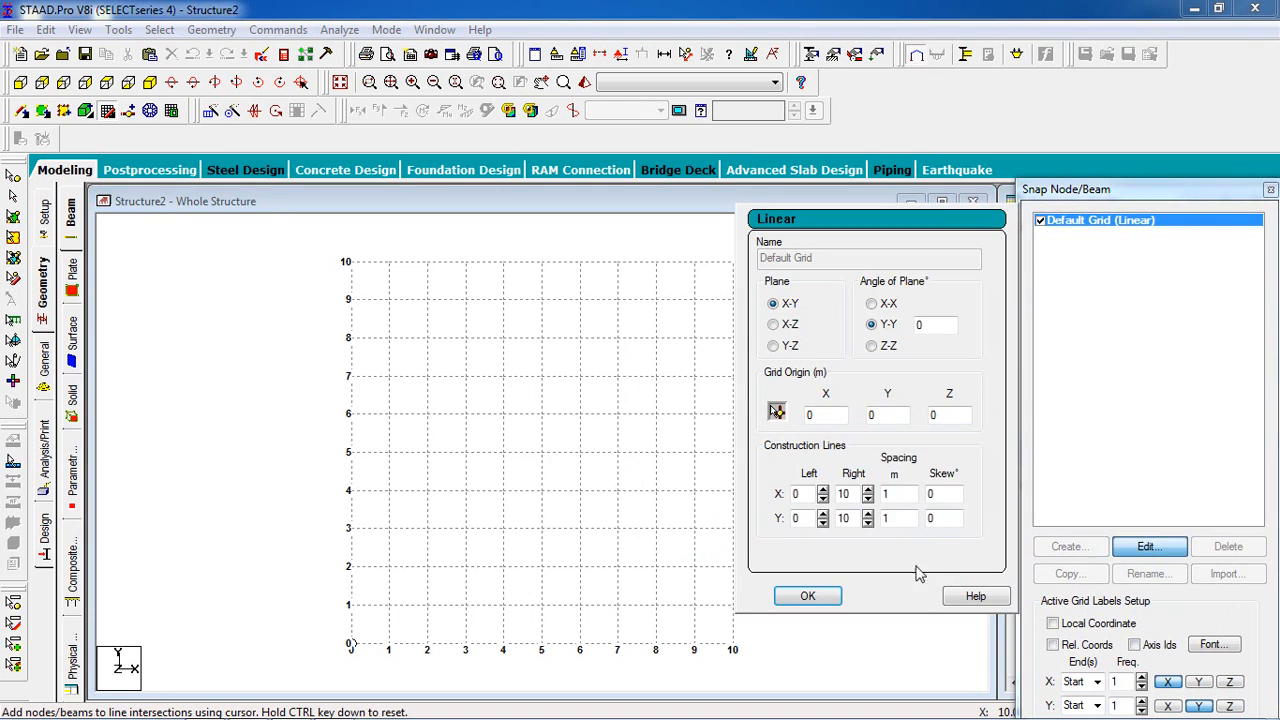
{"action": "left_click", "coordinate": [807, 596]}
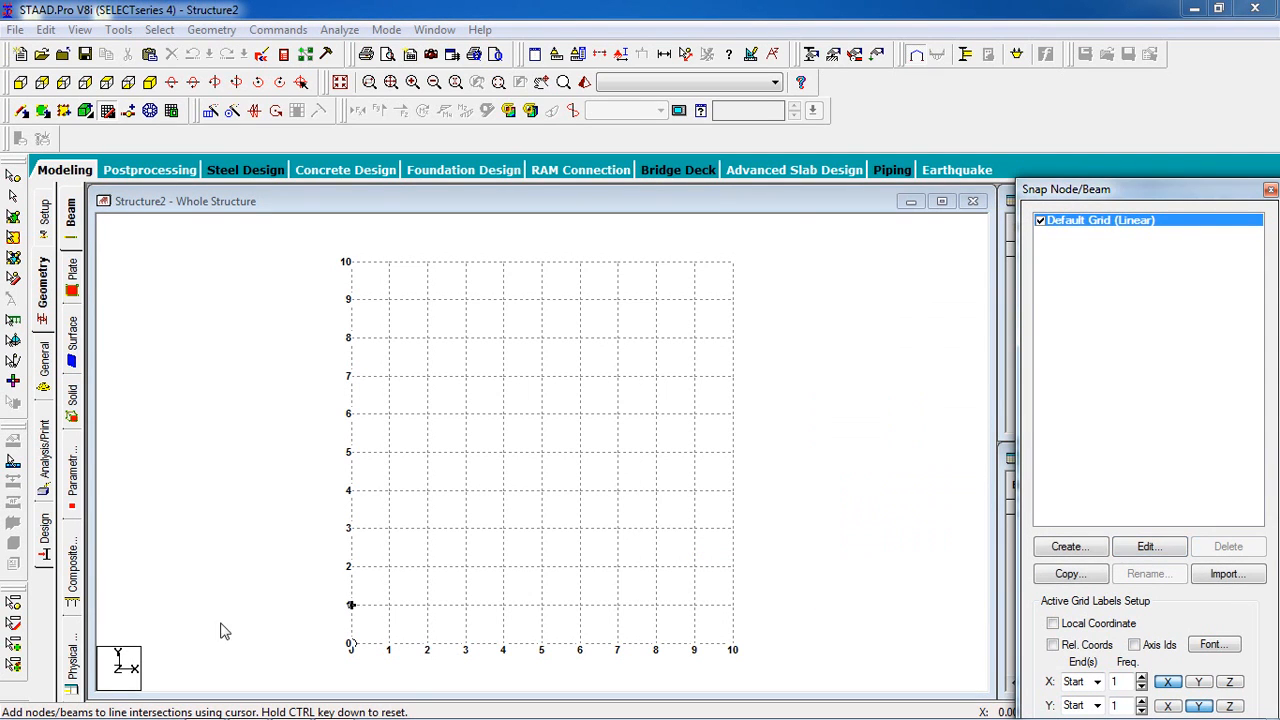
{"action": "middle_click_drag", "start_coordinate": [389, 637], "coordinate": [354, 410]}
{"action": "scroll", "coordinate": [354, 405], "scroll_direction": "up", "scroll_amount": 5}
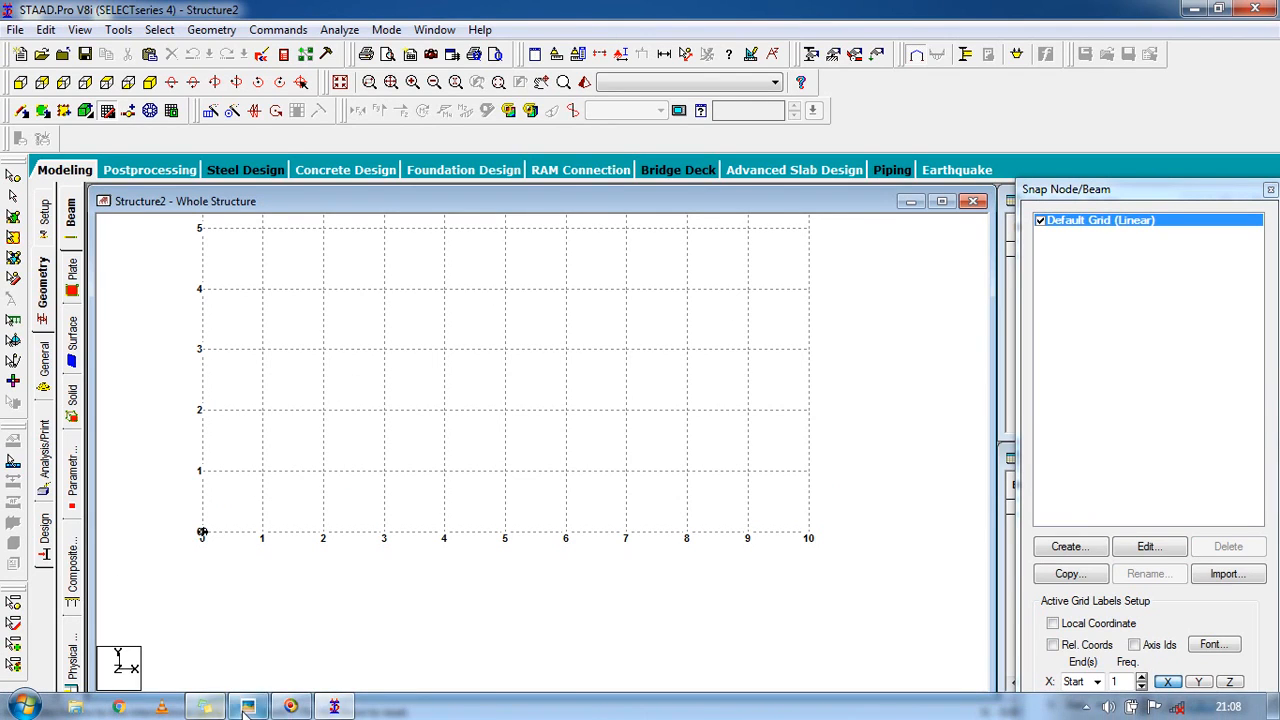
{"action": "left_click", "coordinate": [247, 708]}
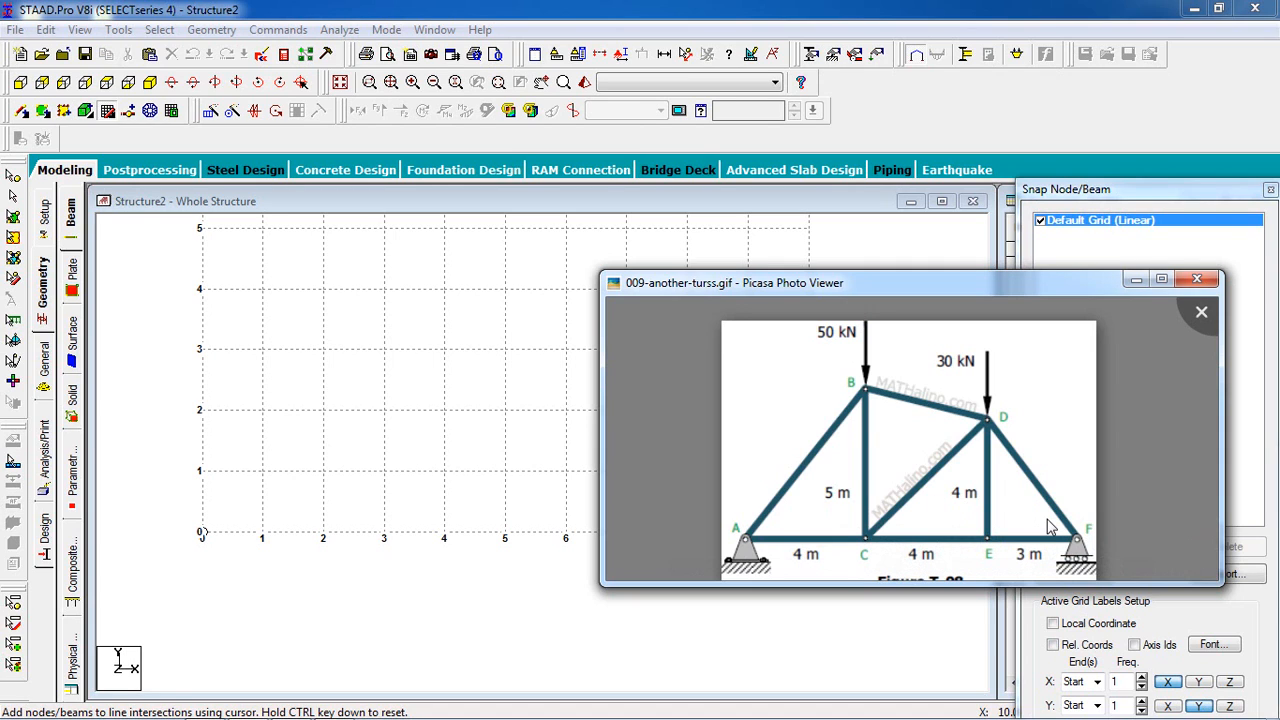
{"action": "left_click", "coordinate": [711, 6]}
{"action": "left_click", "coordinate": [205, 539]}
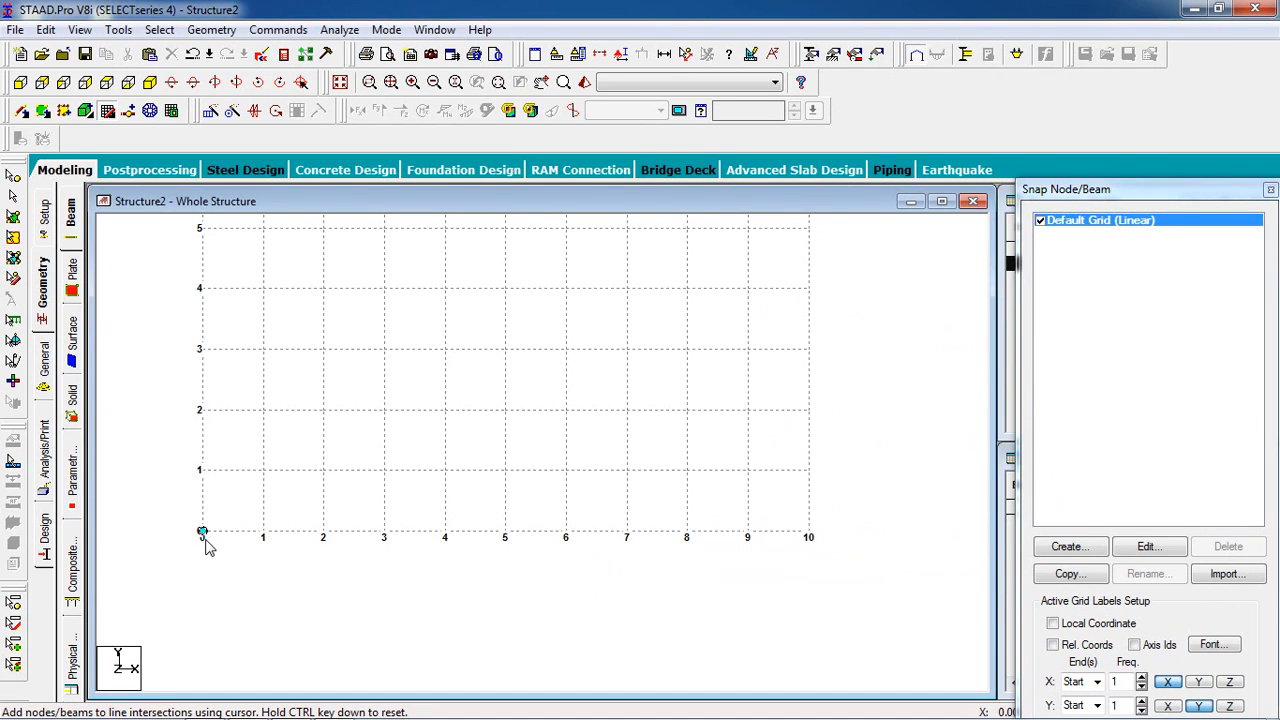
{"action": "left_click", "coordinate": [444, 532]}
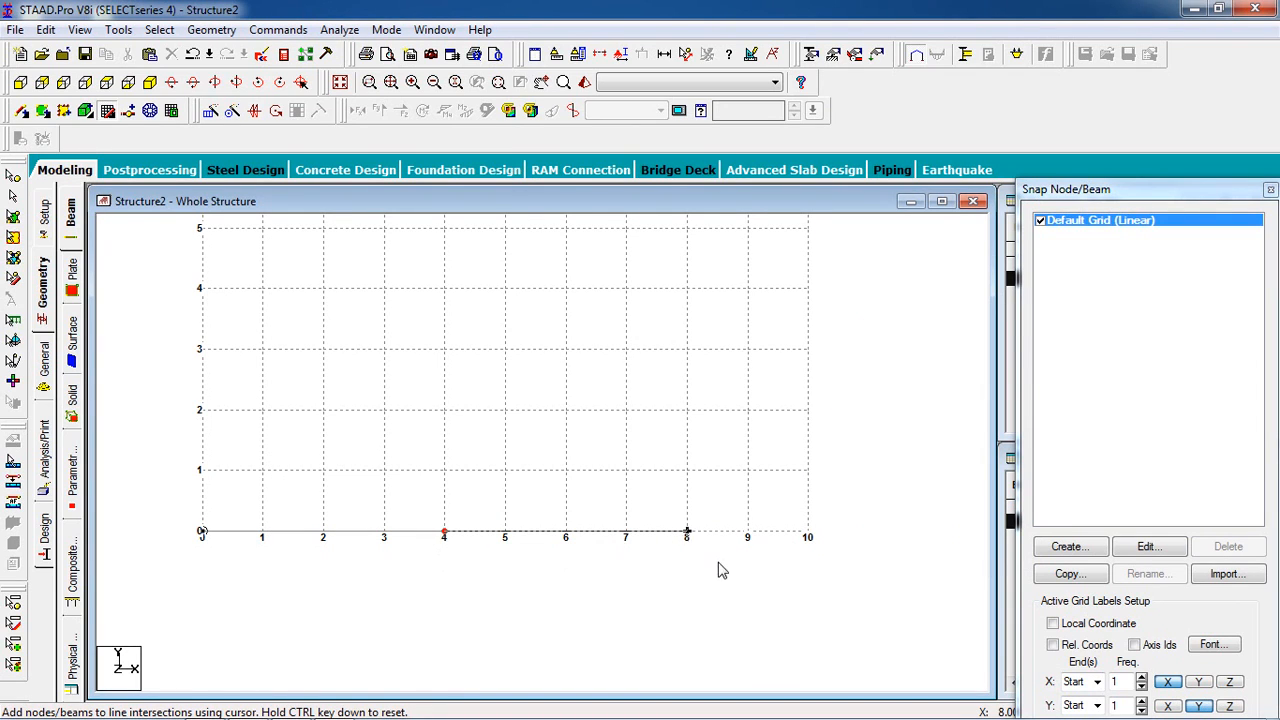
{"action": "left_click", "coordinate": [689, 540]}
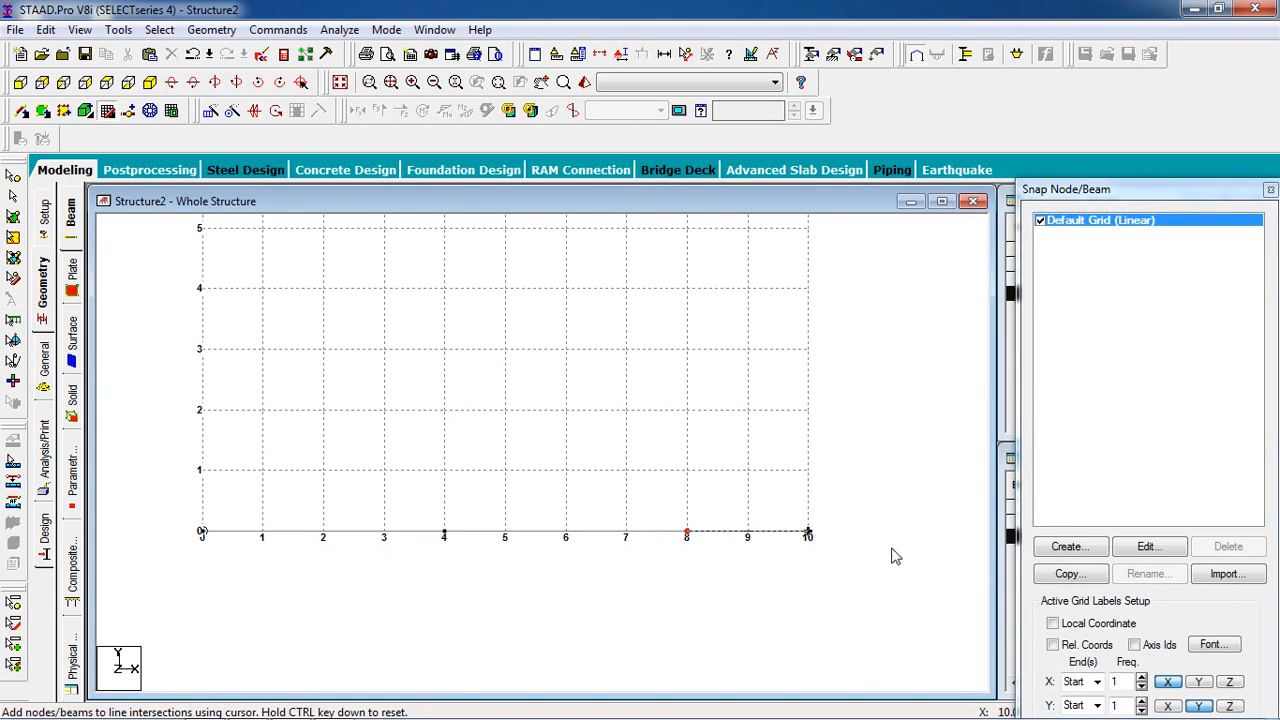
Extend the default grid to 13 construction lines along X and draw the last bottom chord member from X = 8 to 11 m
{"action": "left_click", "coordinate": [1139, 563]}
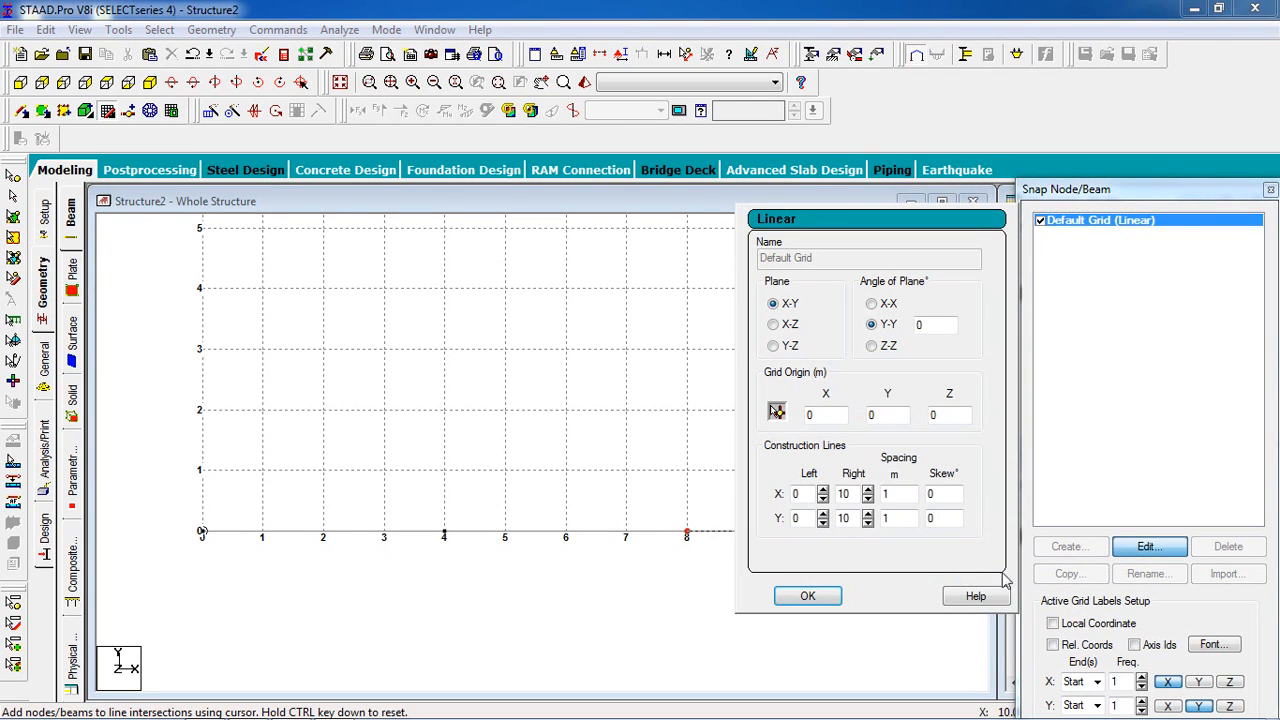
{"action": "left_click", "coordinate": [867, 490]}
{"action": "left_click", "coordinate": [867, 490]}
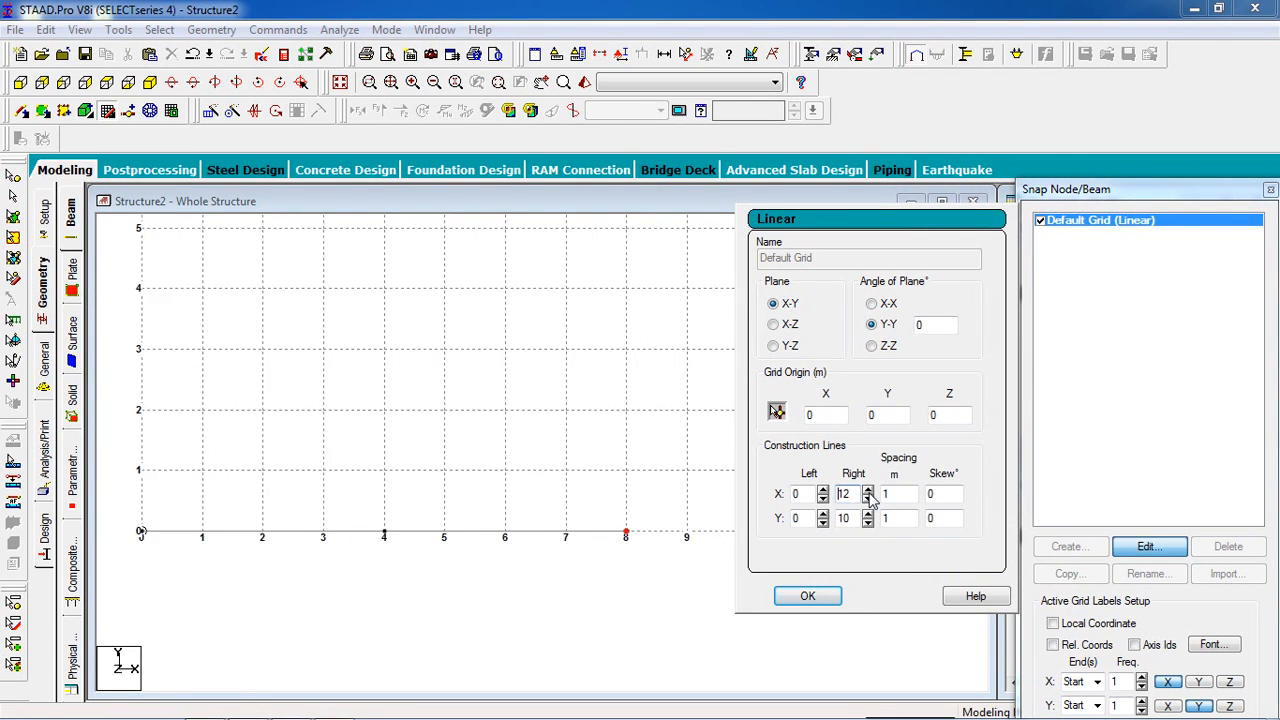
{"action": "left_click", "coordinate": [867, 490]}
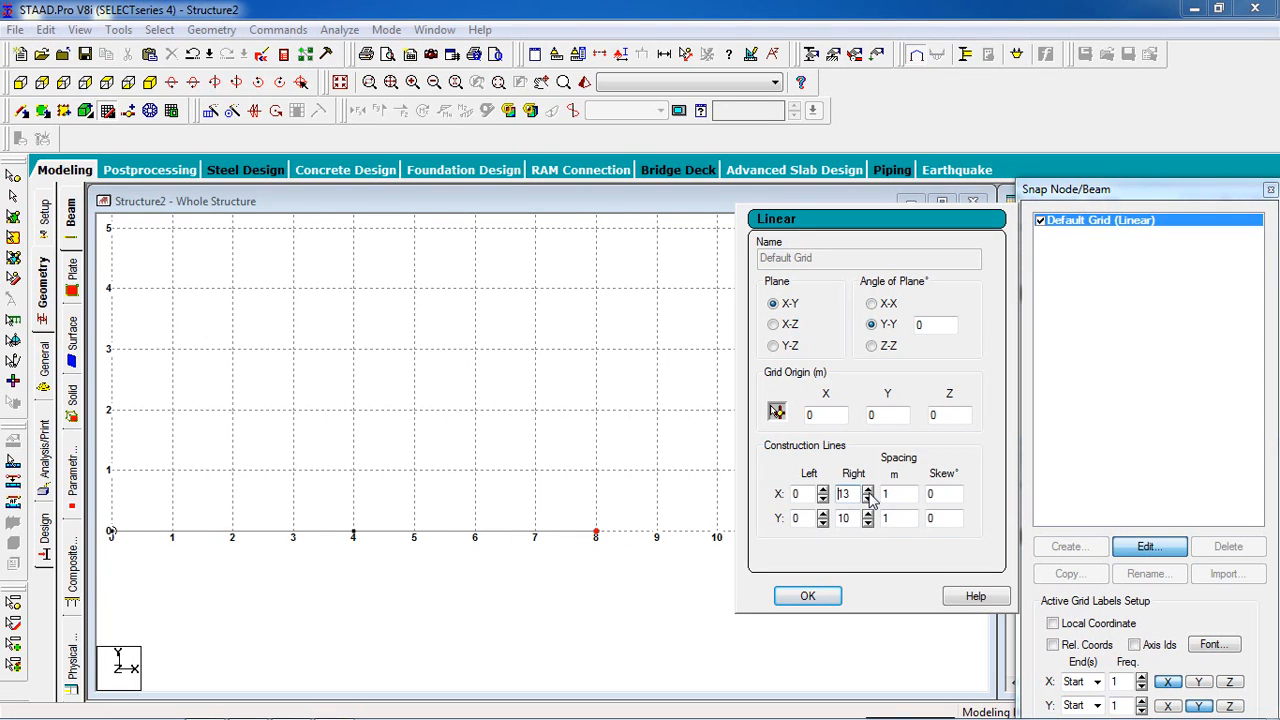
{"action": "left_click", "coordinate": [808, 596]}
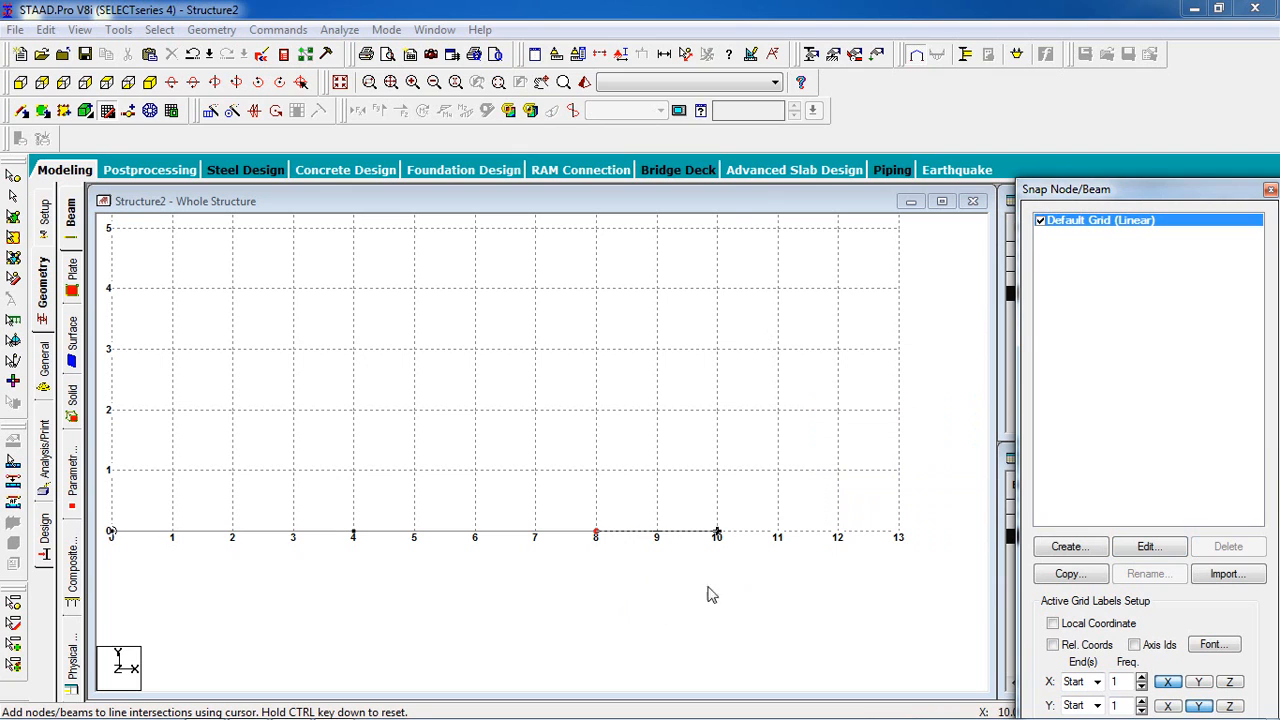
{"action": "left_click", "coordinate": [778, 534]}
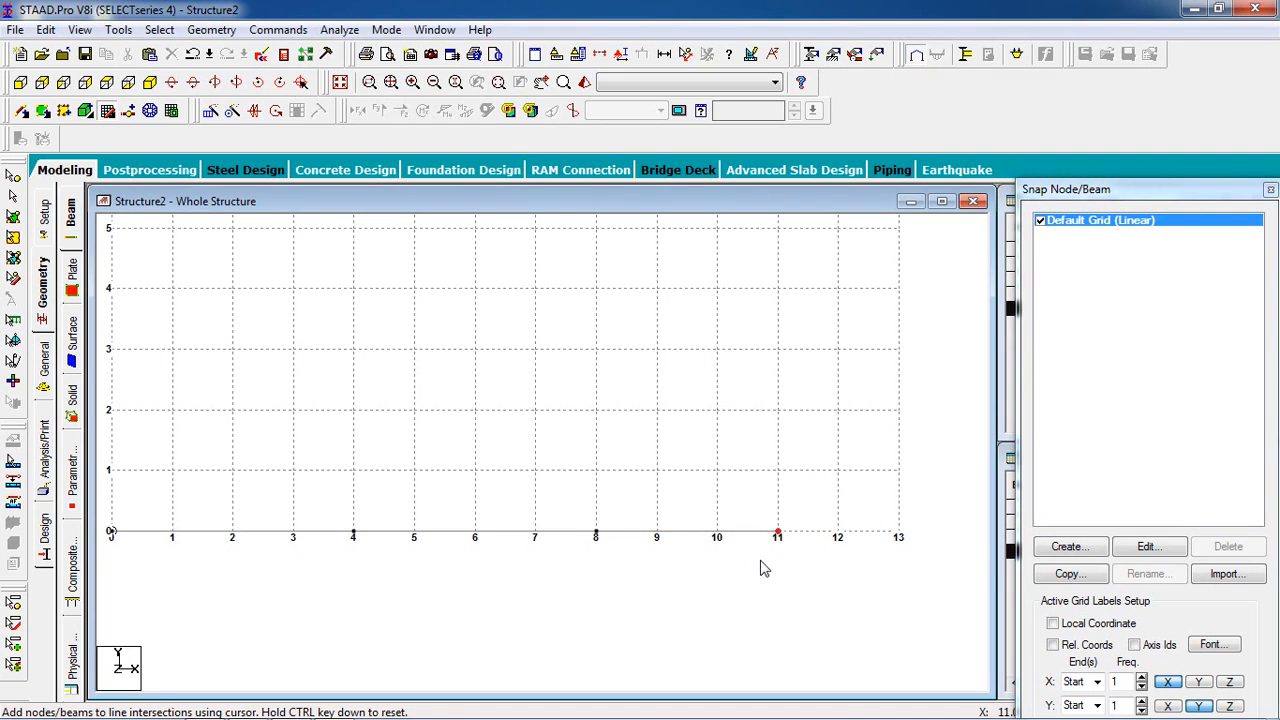
Check the truss picture and draw the 5 m vertical member at X = 4 m from the bottom chord
{"action": "scroll", "coordinate": [816, 577], "scroll_direction": "down", "scroll_amount": 2}
{"action": "middle_click_drag", "start_coordinate": [630, 471], "coordinate": [755, 575]}
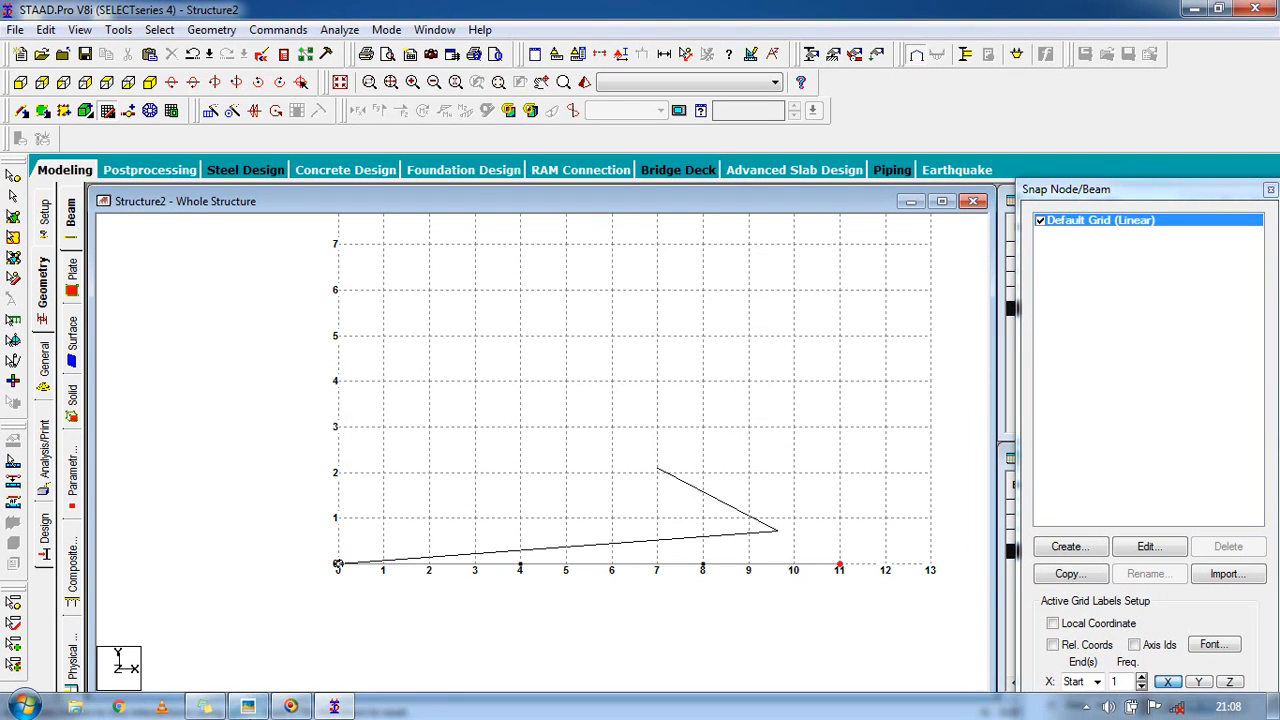
{"action": "left_click", "coordinate": [283, 707]}
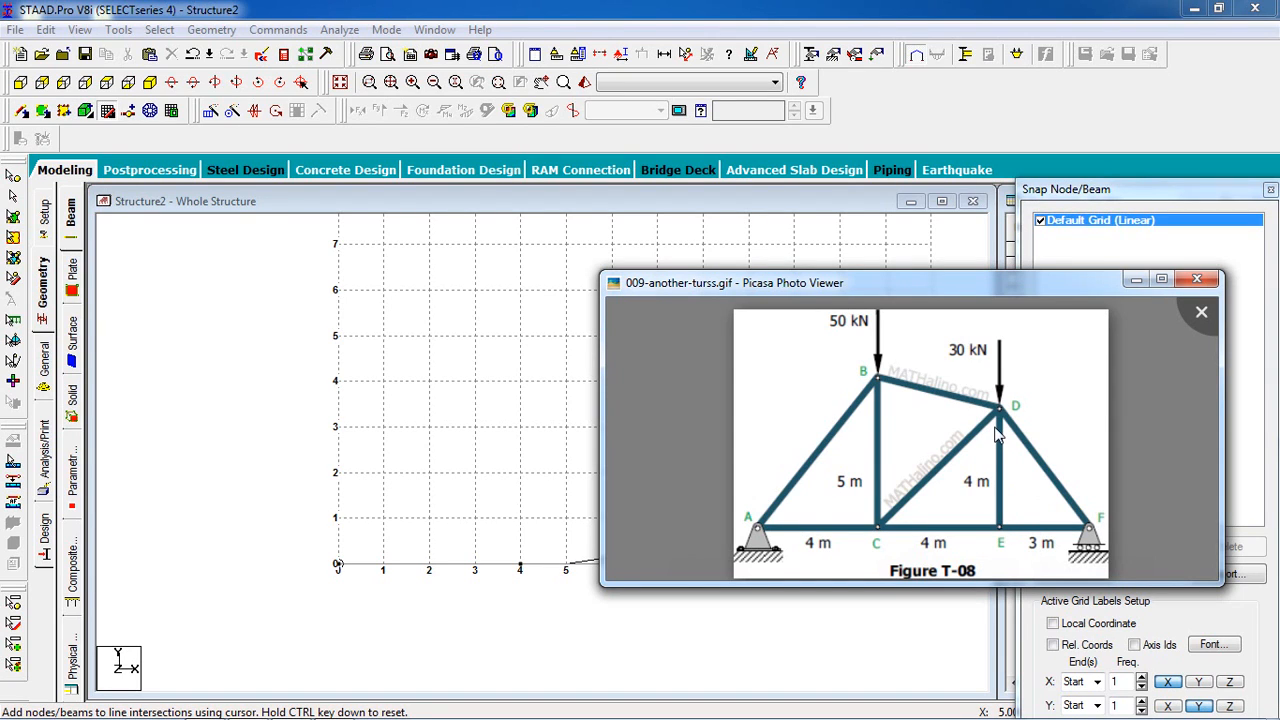
{"action": "left_click", "coordinate": [570, 4]}
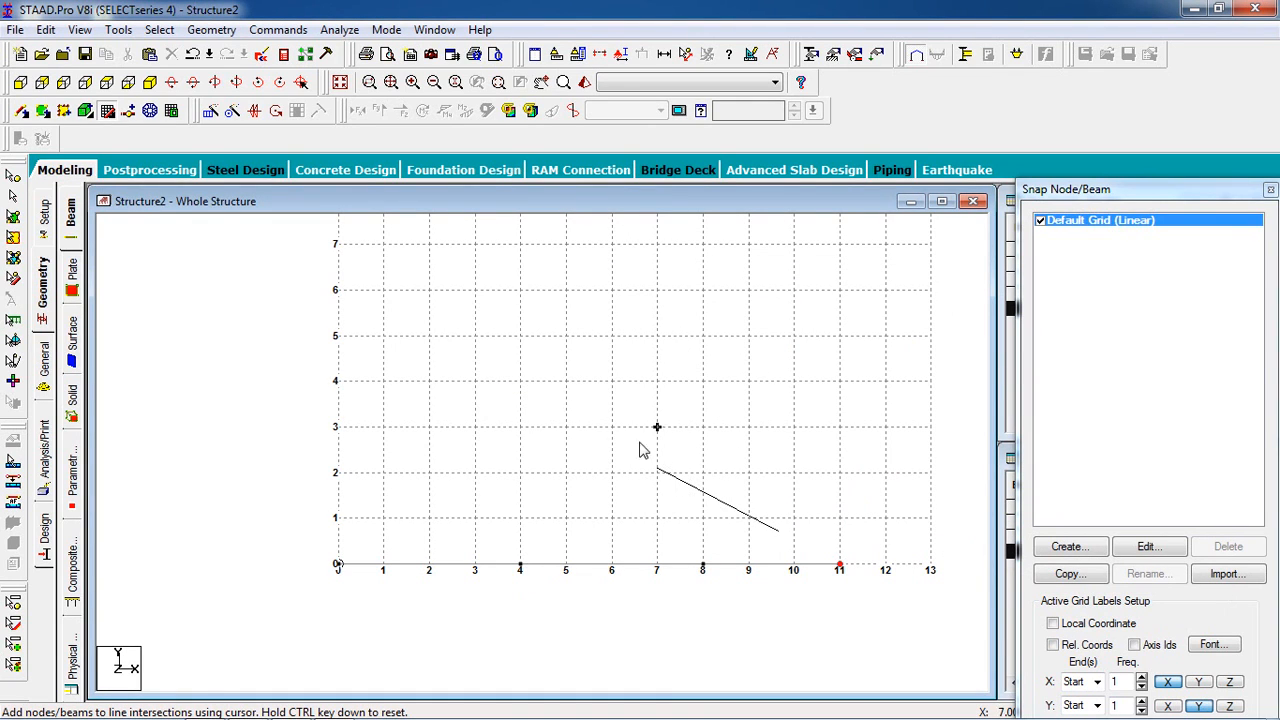
{"action": "left_click", "coordinate": [519, 570]}
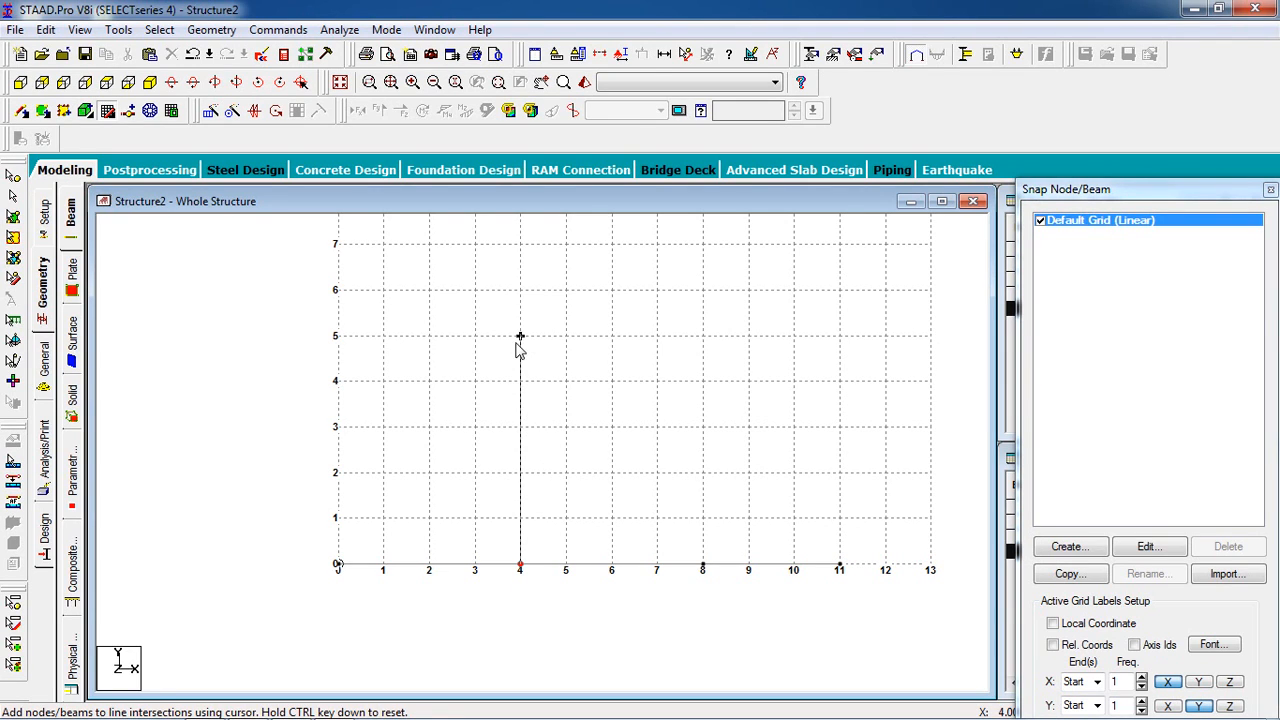
{"action": "left_click", "coordinate": [250, 707]}
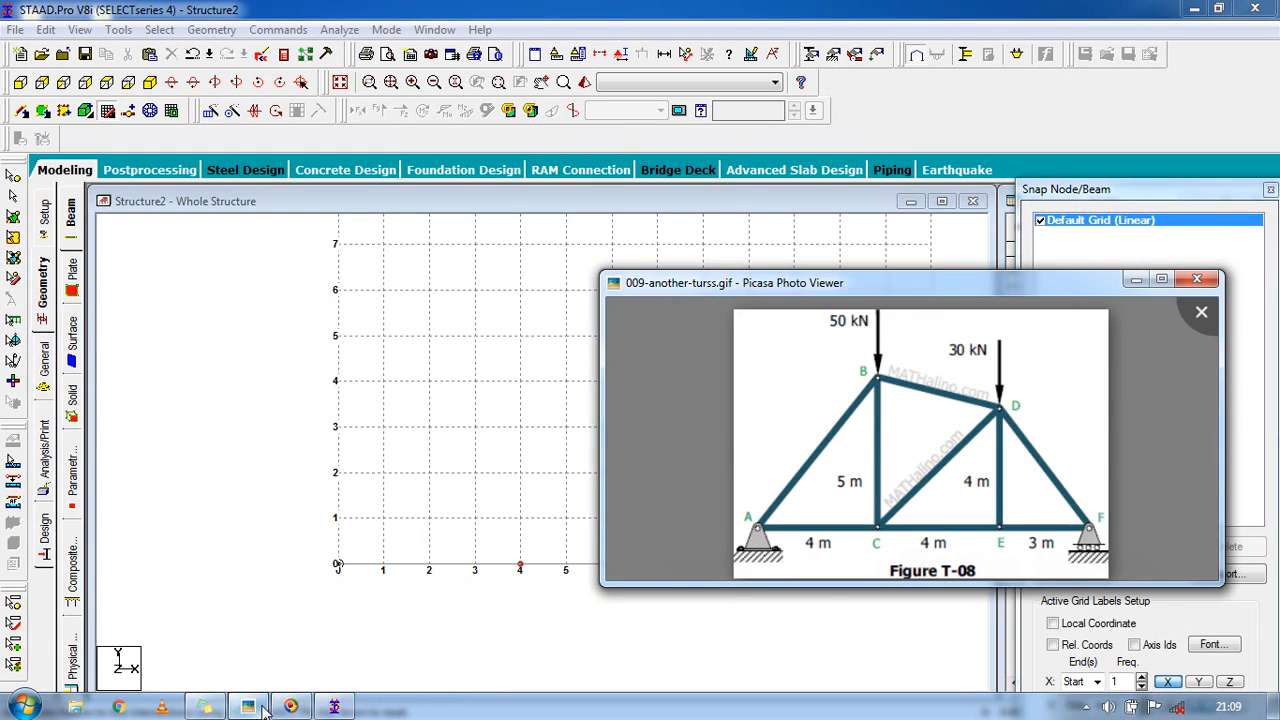
{"action": "left_click", "coordinate": [250, 707]}
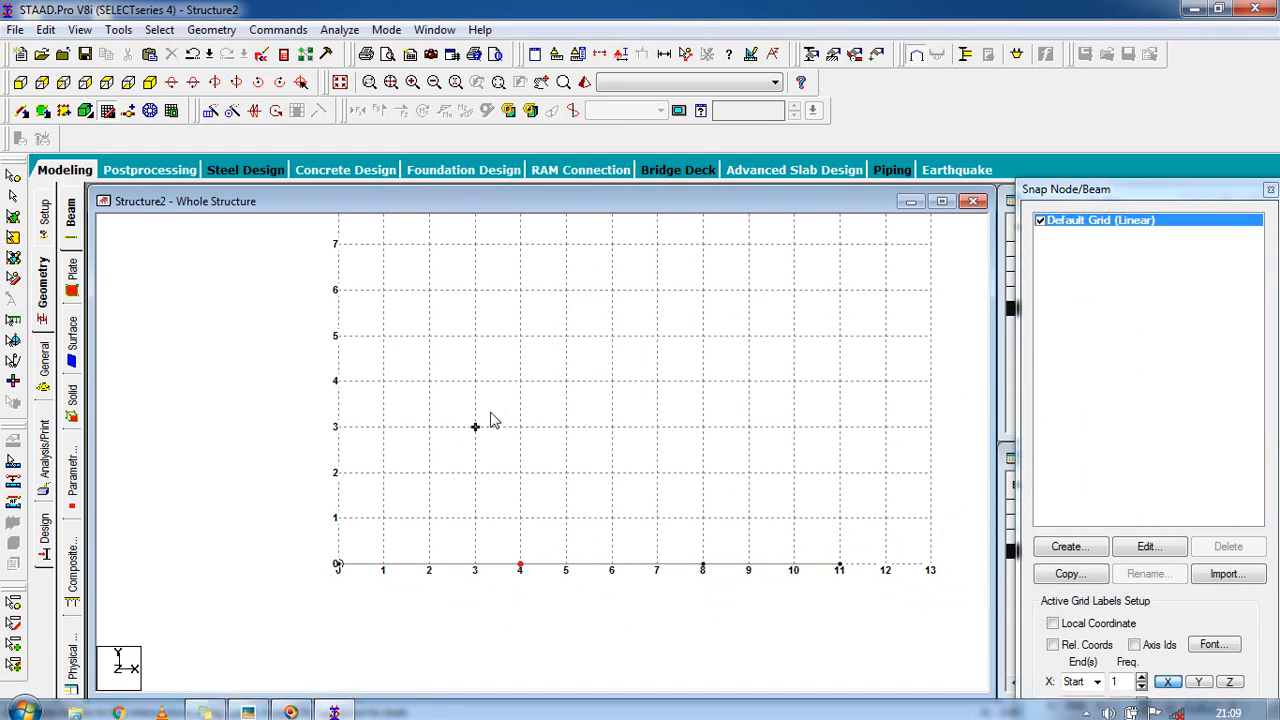
{"action": "left_click", "coordinate": [522, 338]}
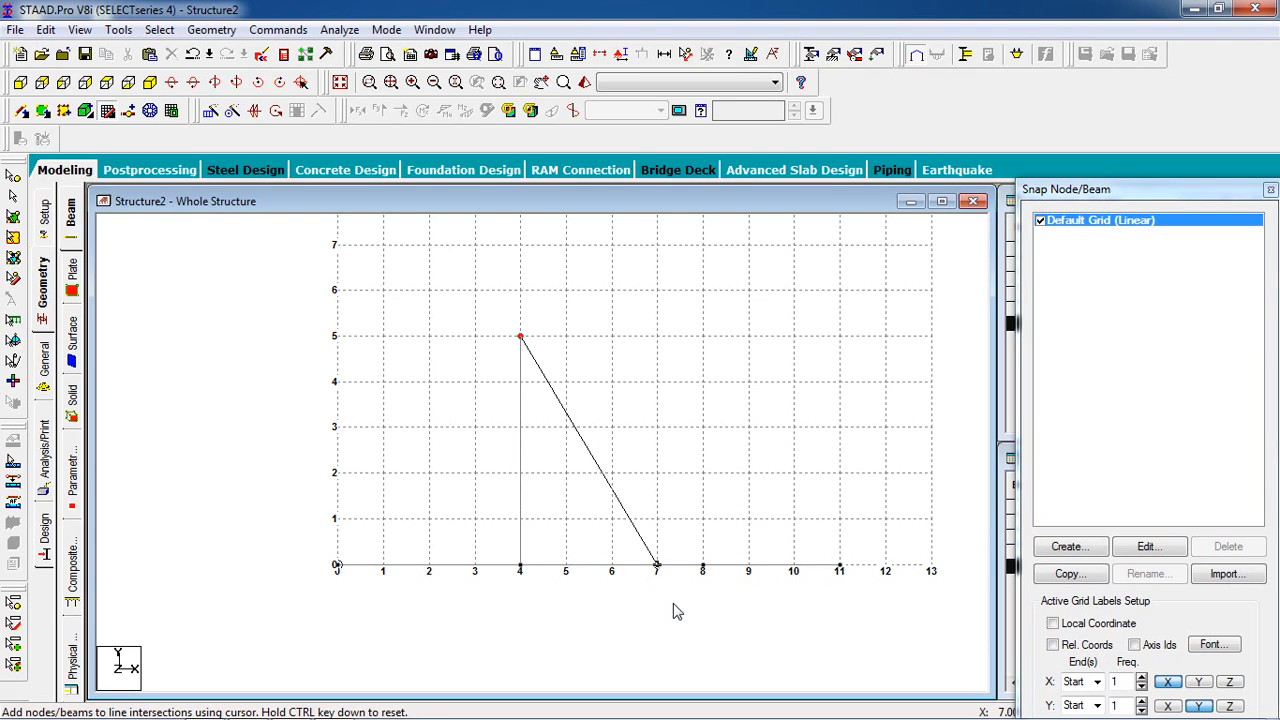
Draw the 4 m vertical member at X = 8 m, starting a new beam chain from the bottom chord node
{"action": "key", "text": "ctrl"}
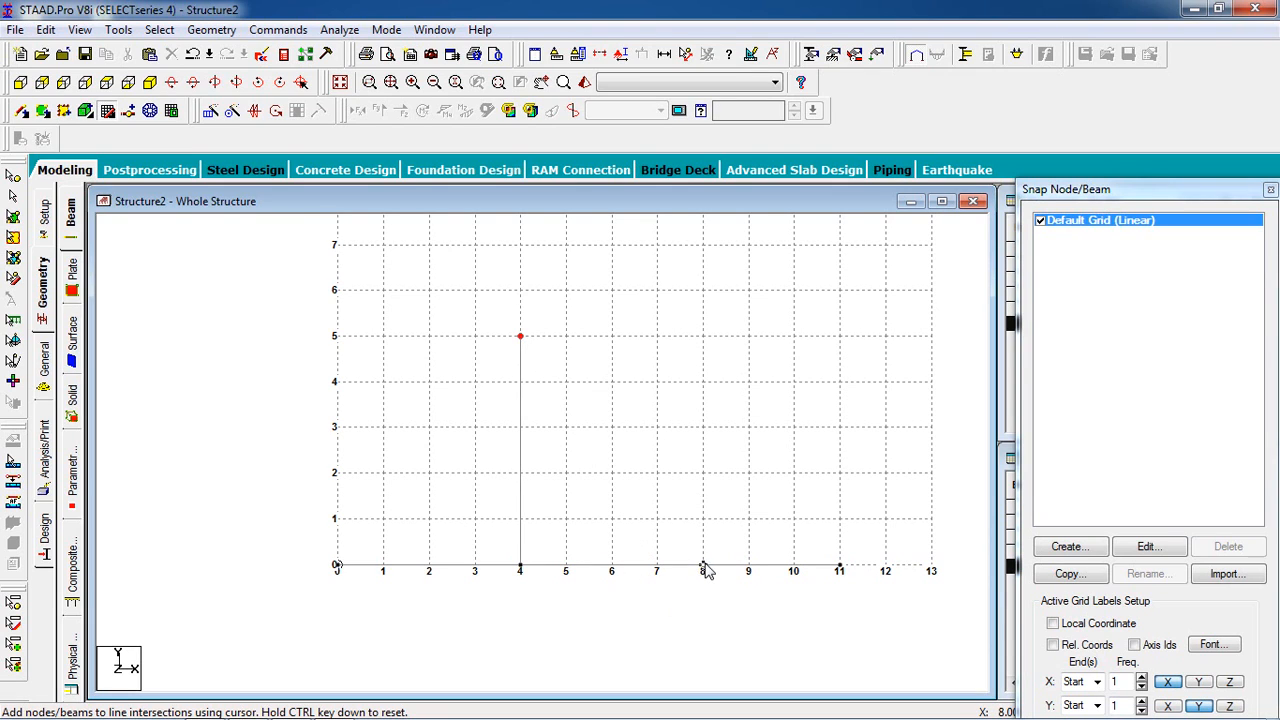
{"action": "left_click", "coordinate": [703, 566]}
{"action": "left_click", "coordinate": [703, 382]}
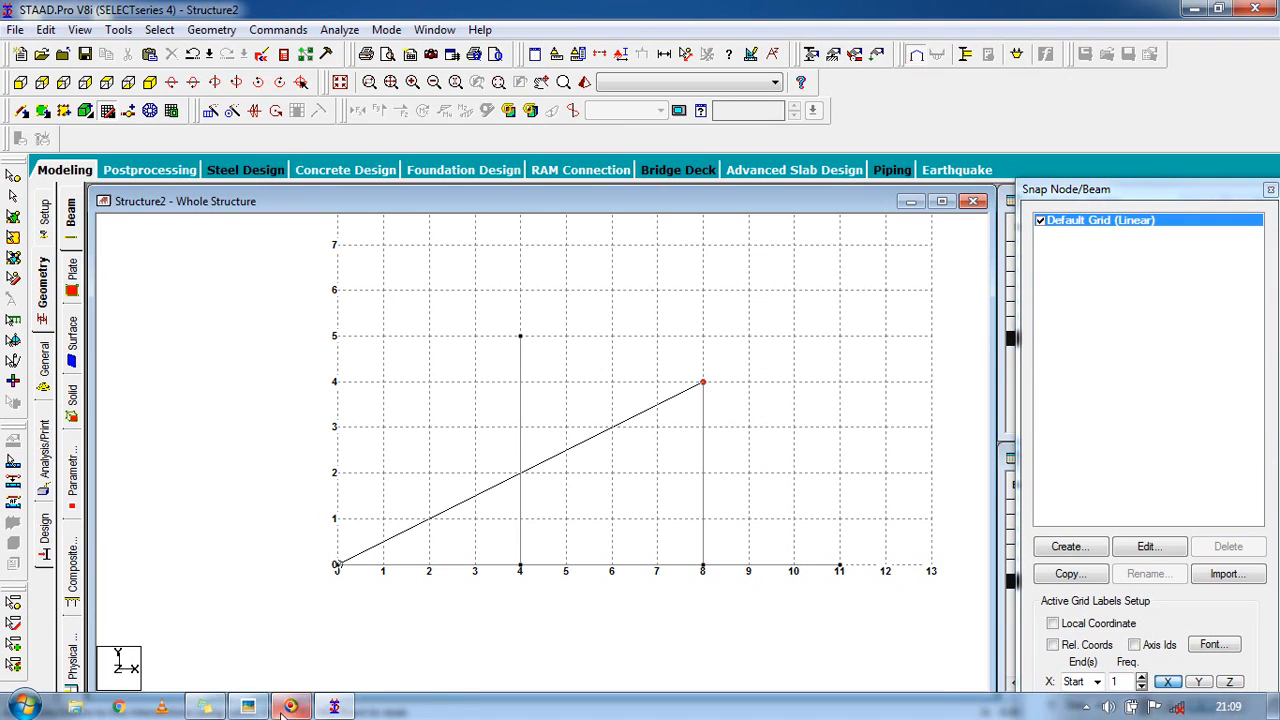
Following the picture, draw the top chord from (8, 4) to (4, 5) and on down to the origin node
{"action": "left_click", "coordinate": [248, 706]}
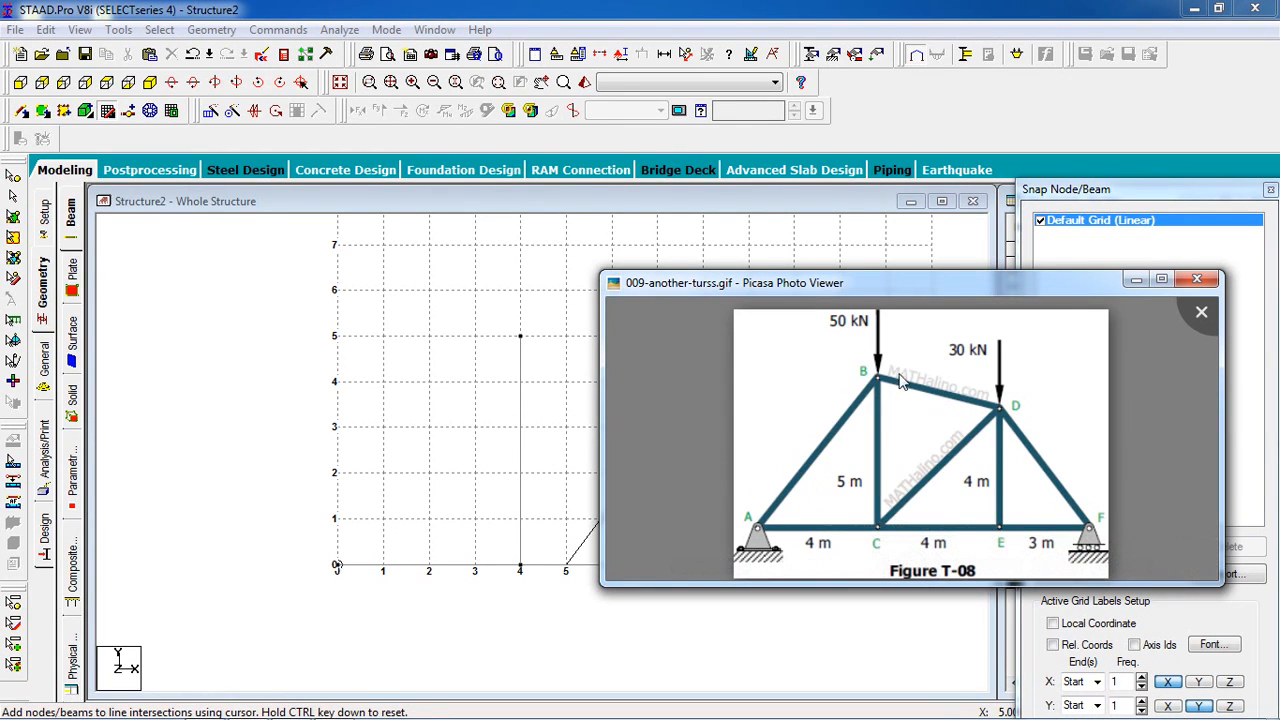
{"action": "double_click", "coordinate": [737, 9]}
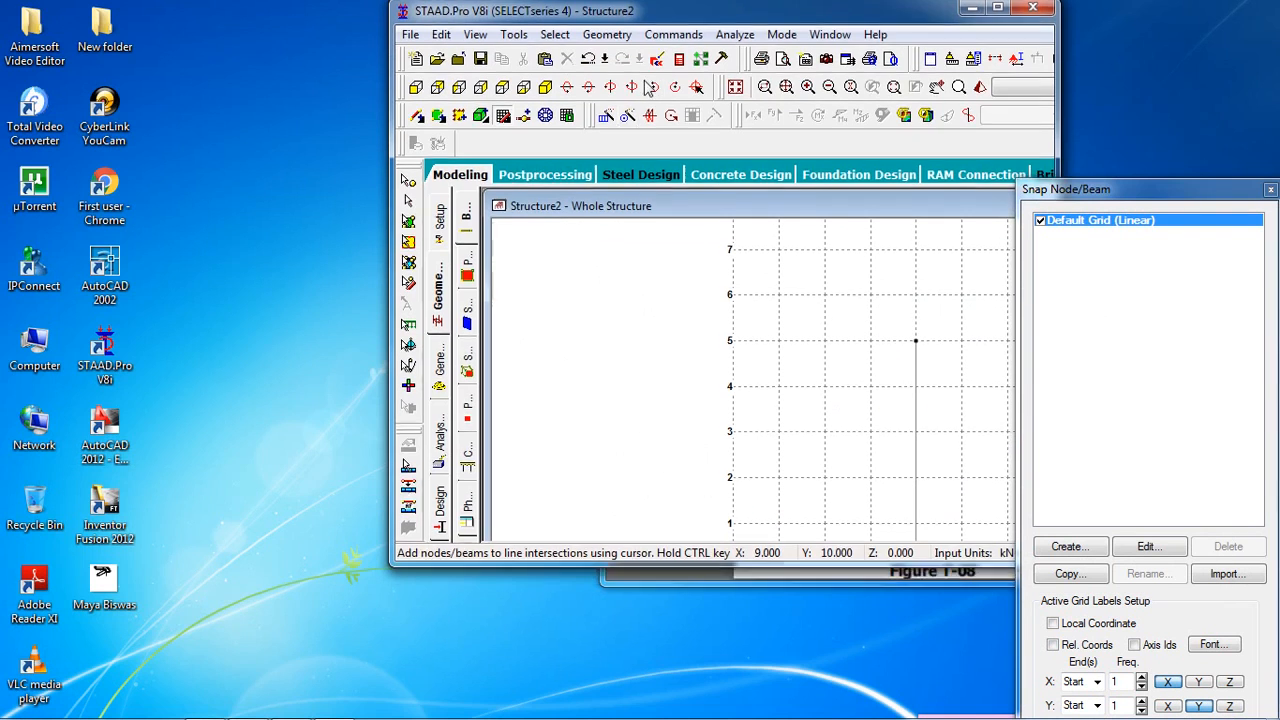
{"action": "left_click_drag", "start_coordinate": [905, 18], "coordinate": [903, 0]}
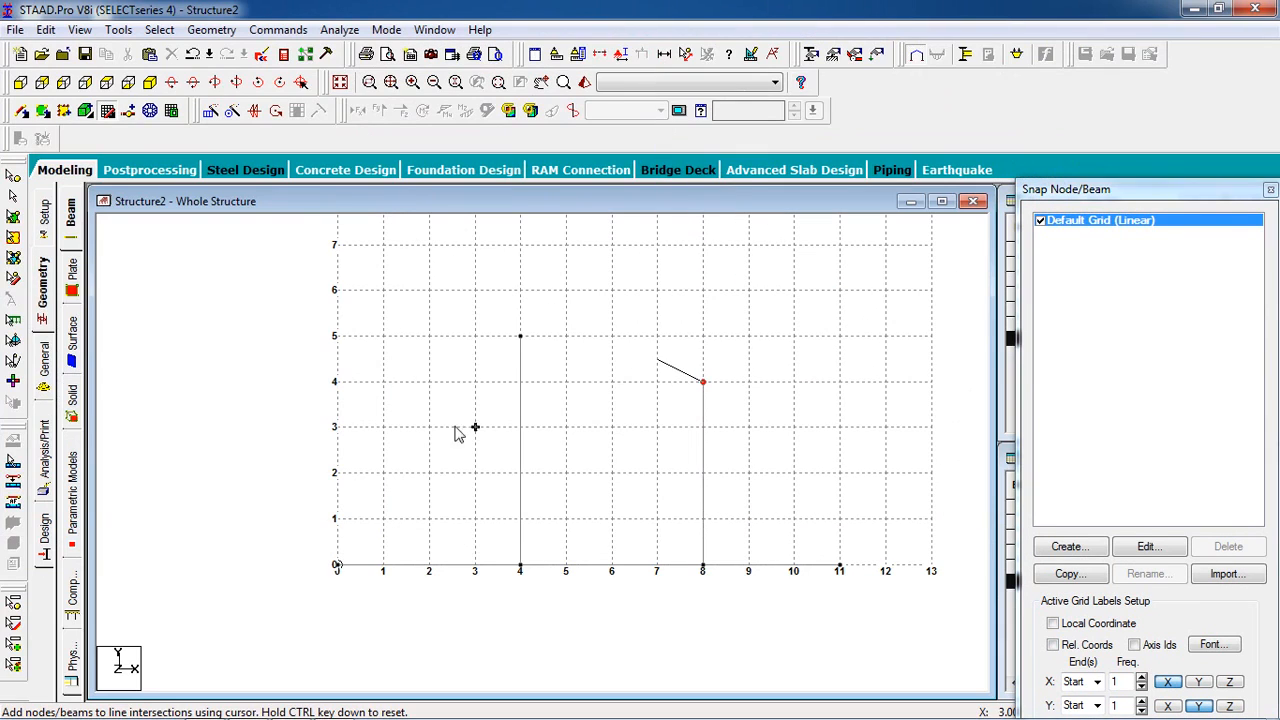
{"action": "left_click", "coordinate": [519, 336]}
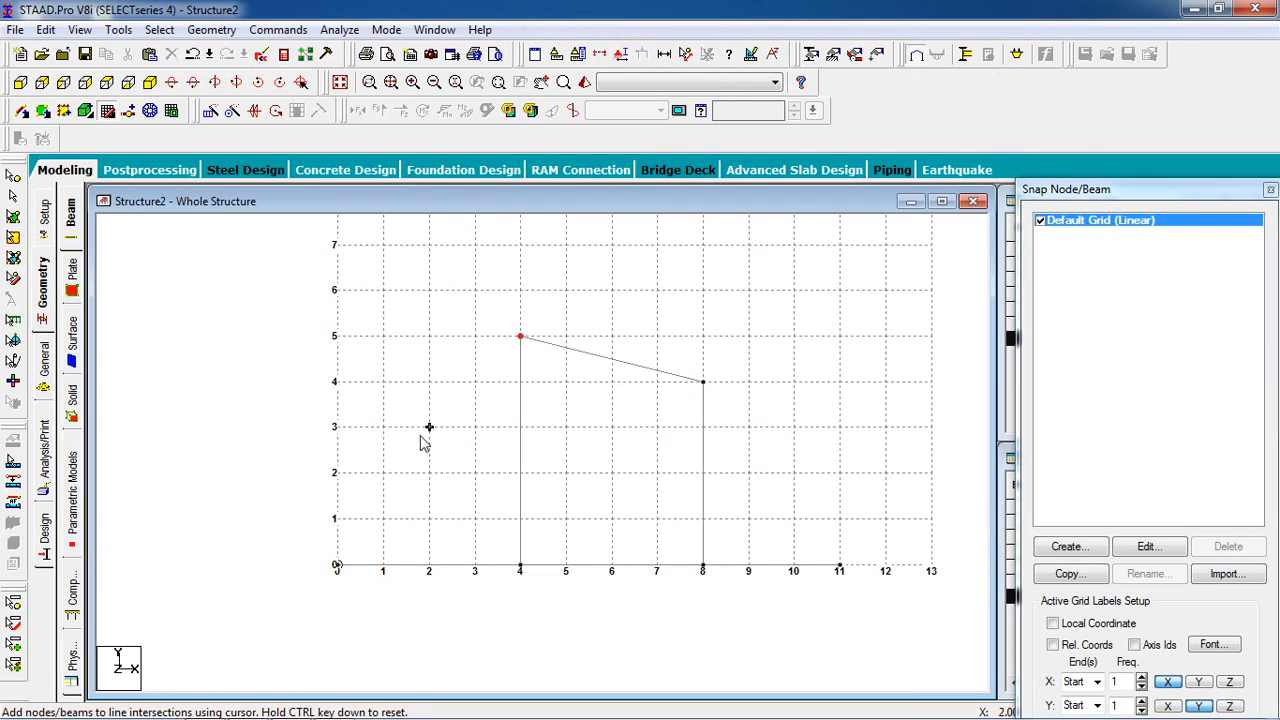
{"action": "left_click", "coordinate": [337, 565]}
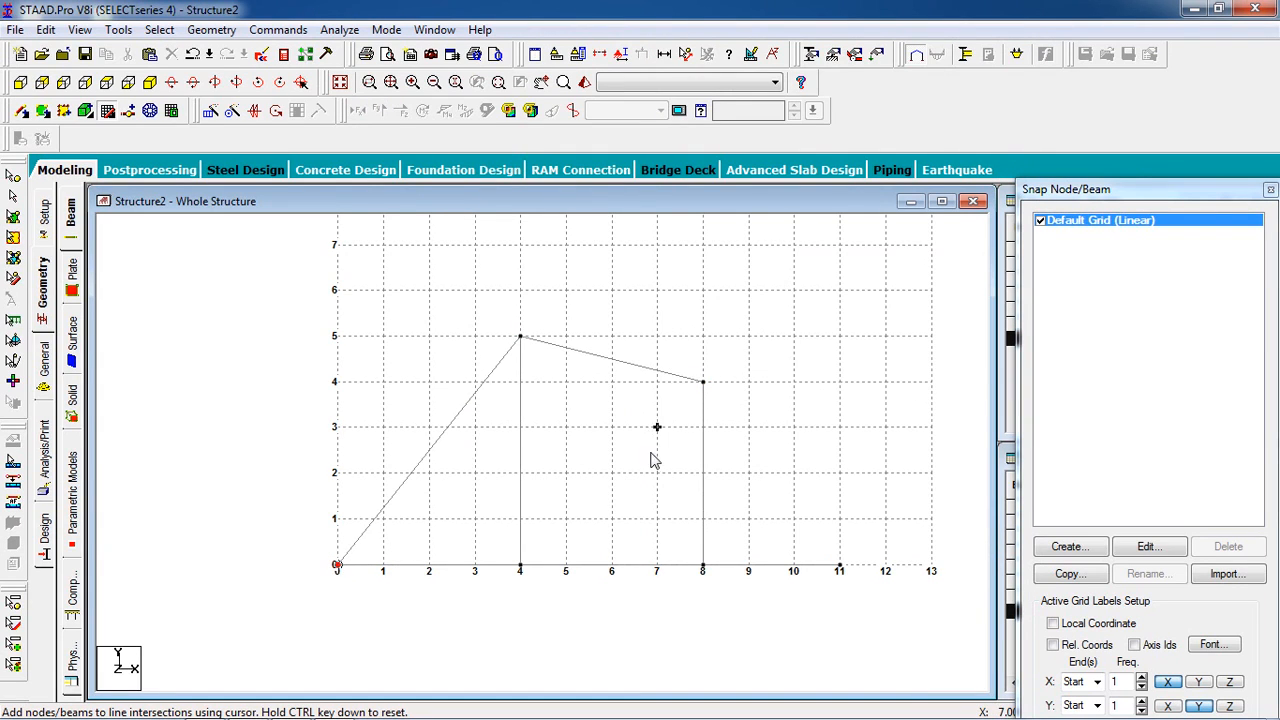
Turn off the snap grid and add a beam from the top node at (8, 4) to the end node at (11, 0)
{"action": "left_click", "coordinate": [108, 112]}
{"action": "scroll", "coordinate": [545, 589], "scroll_direction": "down", "scroll_amount": 1}
{"action": "middle_click_drag", "start_coordinate": [640, 274], "coordinate": [486, 382]}
{"action": "scroll", "coordinate": [554, 410], "scroll_direction": "down", "scroll_amount": 5}
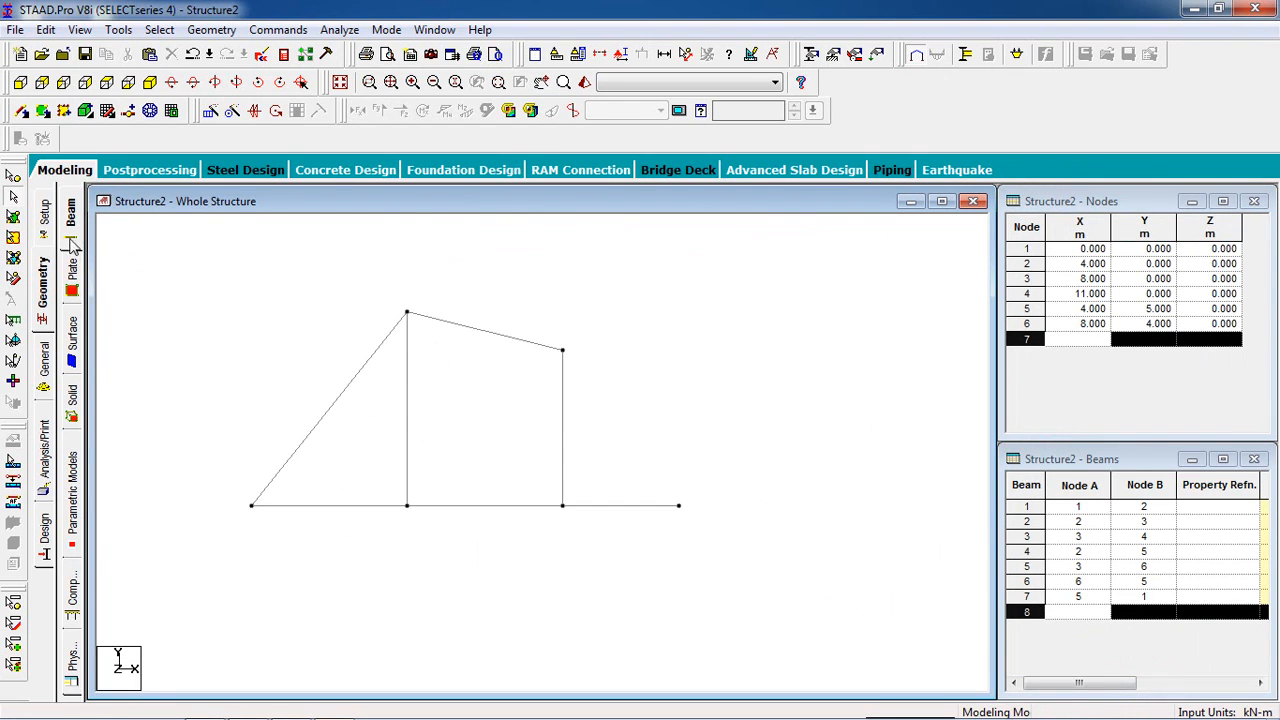
{"action": "left_click", "coordinate": [22, 111]}
{"action": "left_click_drag", "start_coordinate": [562, 350], "coordinate": [679, 505]}
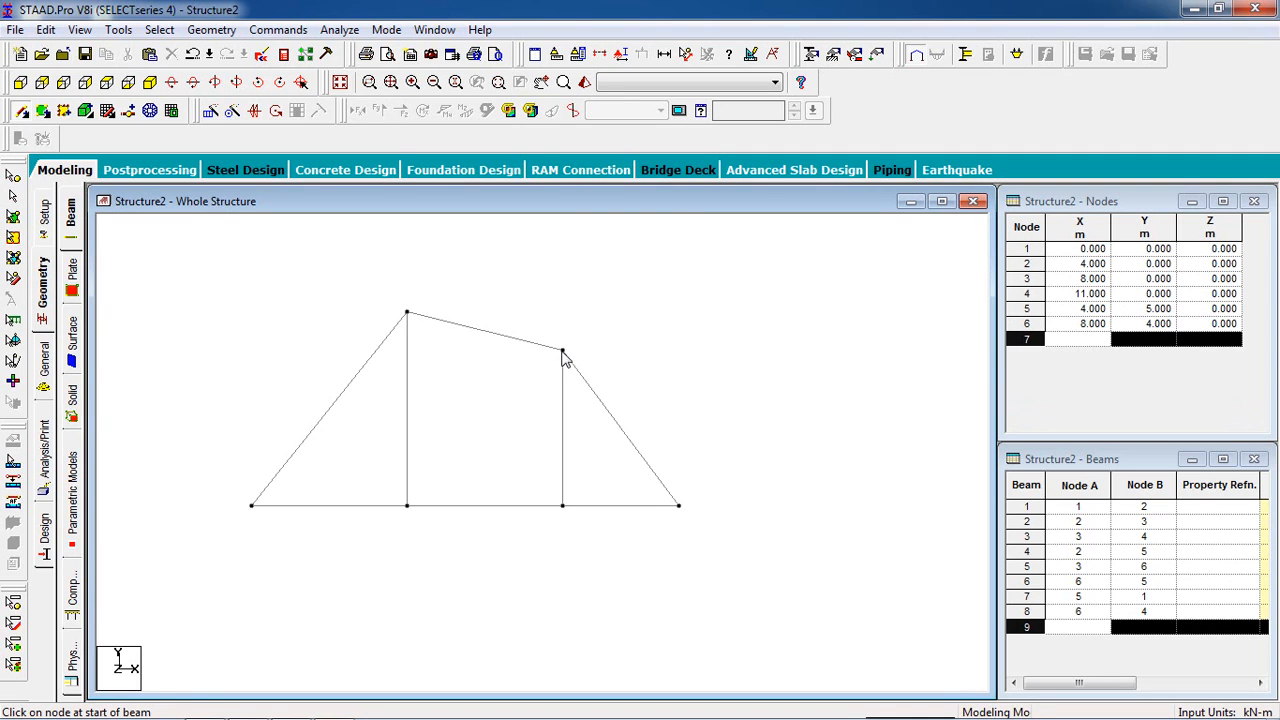
Following the truss picture, draw the diagonal member from the top node at (8, 4) to the bottom chord node at (4, 0)
{"action": "left_click", "coordinate": [240, 706]}
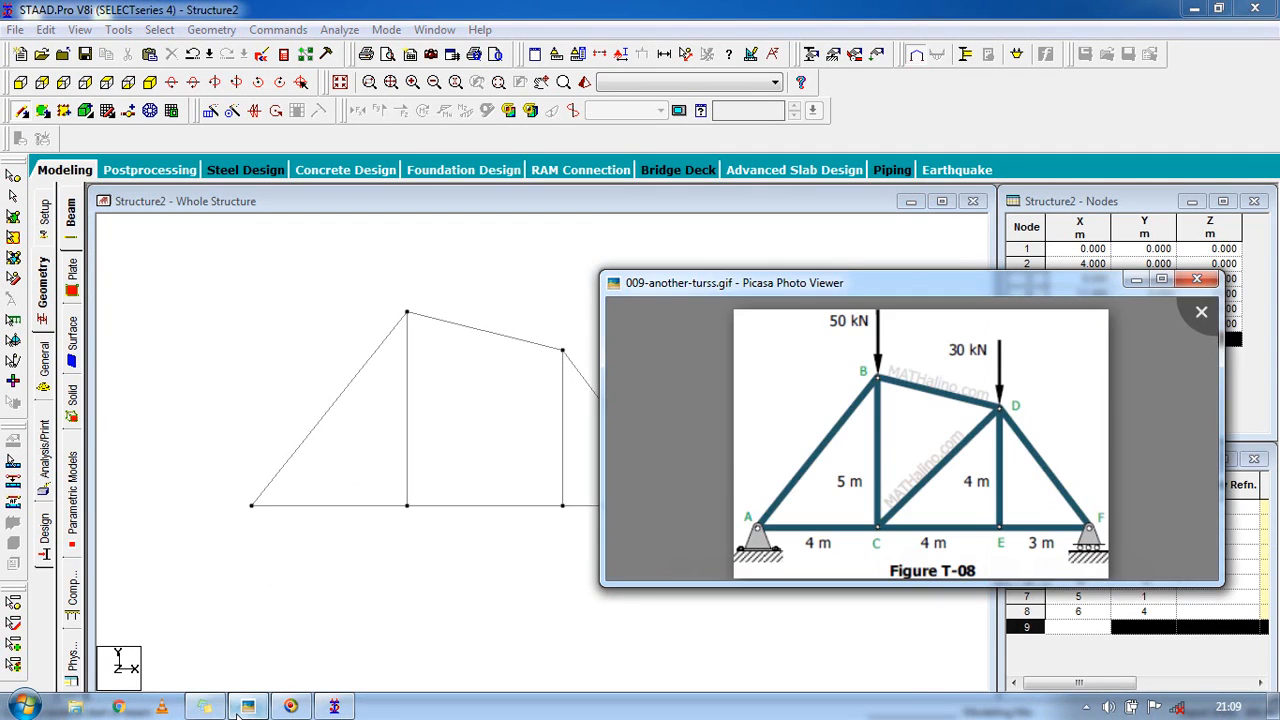
{"action": "left_click_drag", "start_coordinate": [562, 350], "coordinate": [407, 505]}
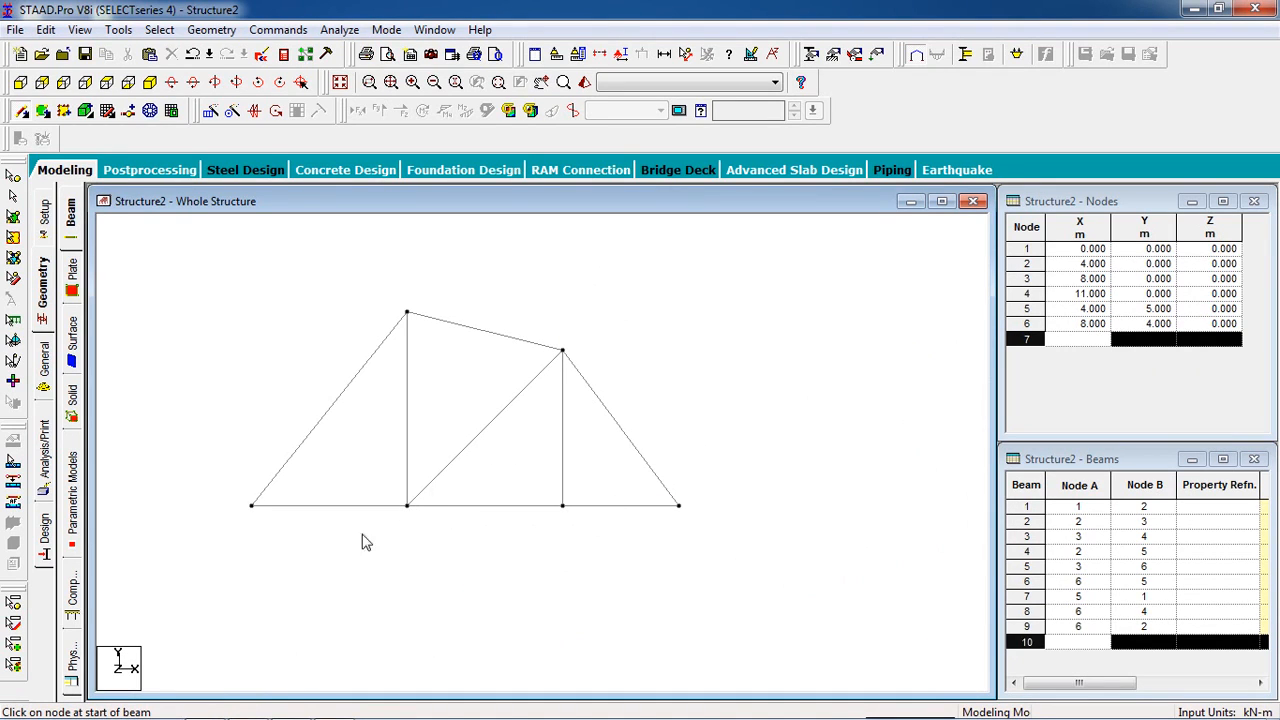
{"action": "left_click", "coordinate": [248, 706]}
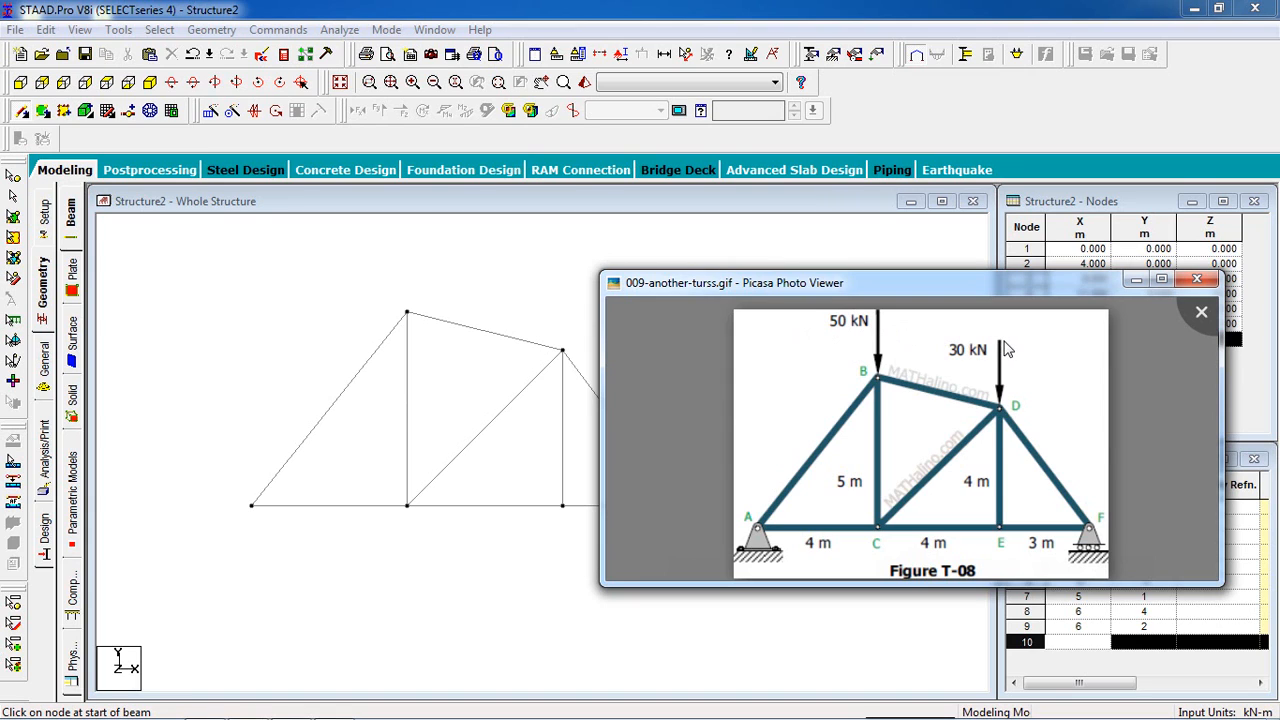
{"action": "left_click", "coordinate": [642, 8]}
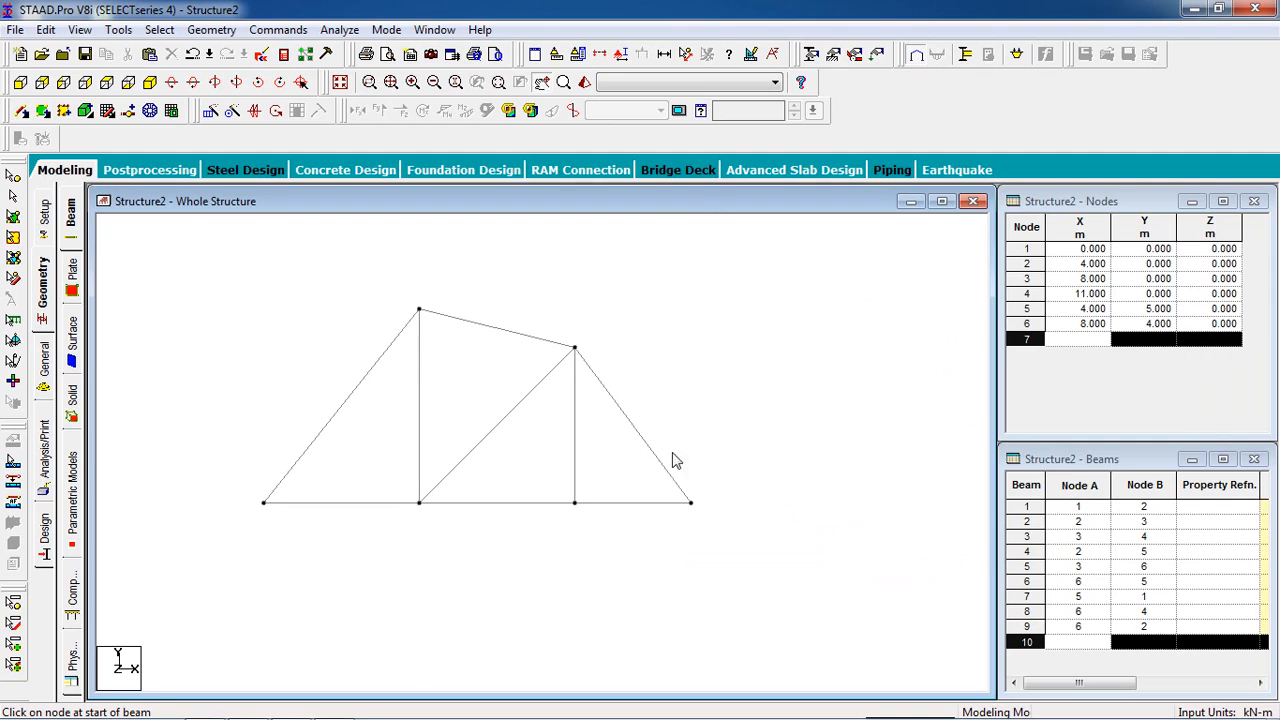
Create a pinned support definition for the structure
{"action": "left_click", "coordinate": [832, 56]}
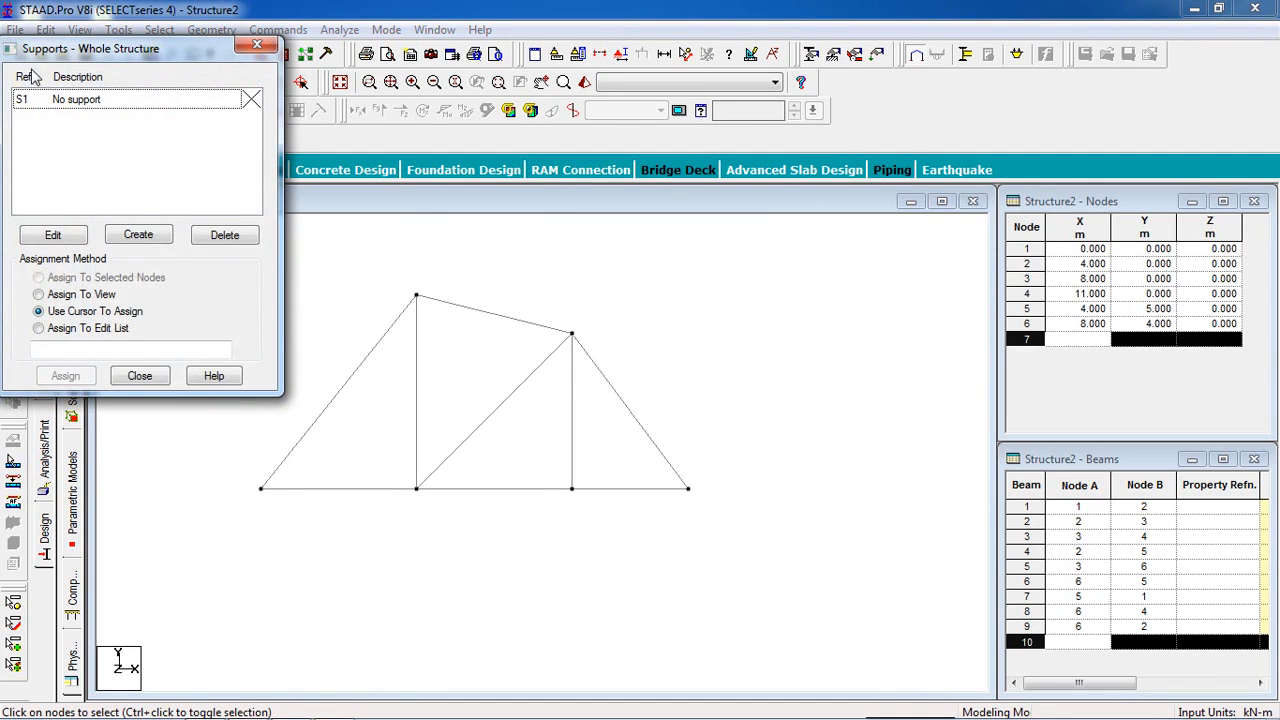
{"action": "left_click_drag", "start_coordinate": [37, 49], "coordinate": [905, 130]}
{"action": "left_click", "coordinate": [1008, 315]}
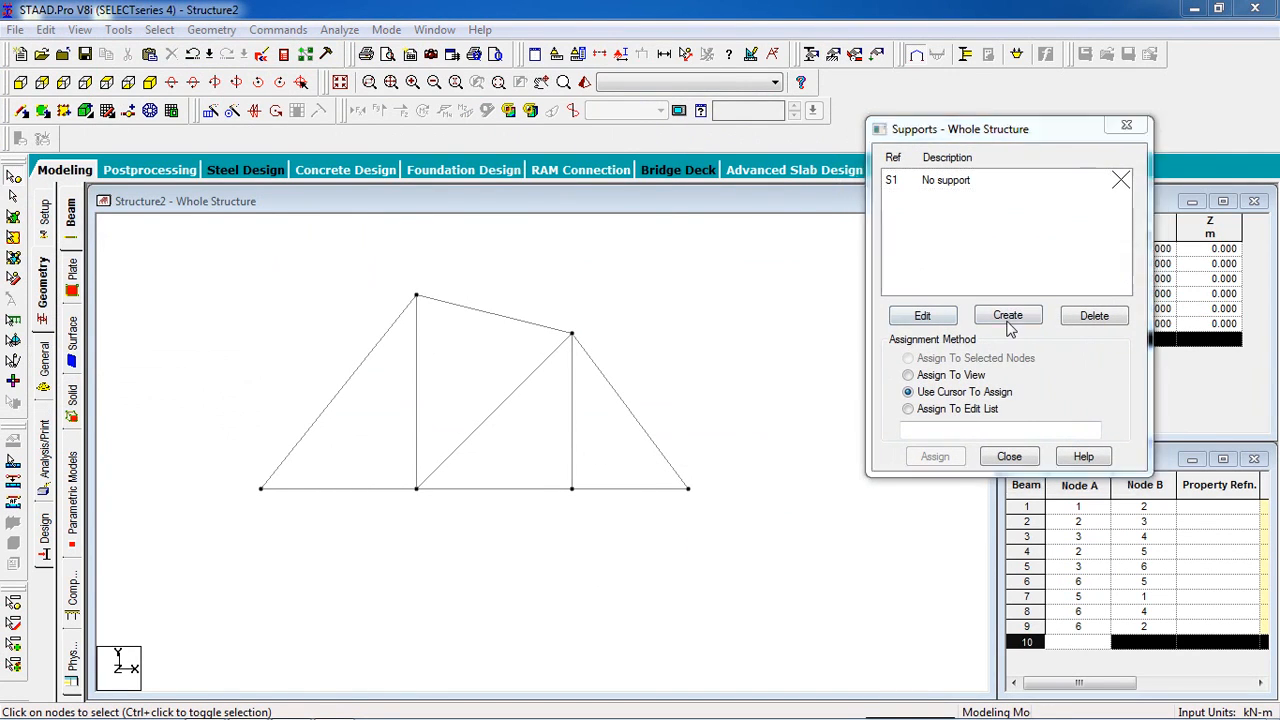
{"action": "left_click", "coordinate": [896, 122]}
{"action": "left_click", "coordinate": [925, 509]}
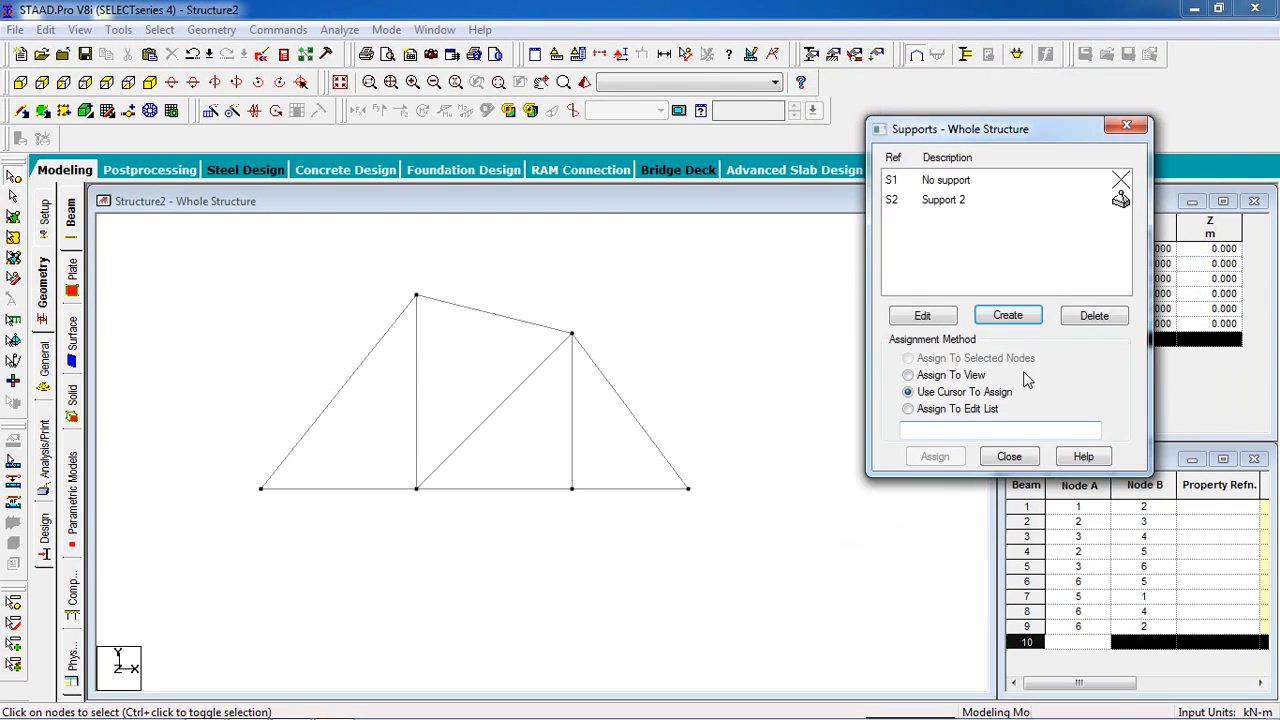
Create a Fixed But support definition with FX and MZ released
{"action": "left_click", "coordinate": [1010, 316]}
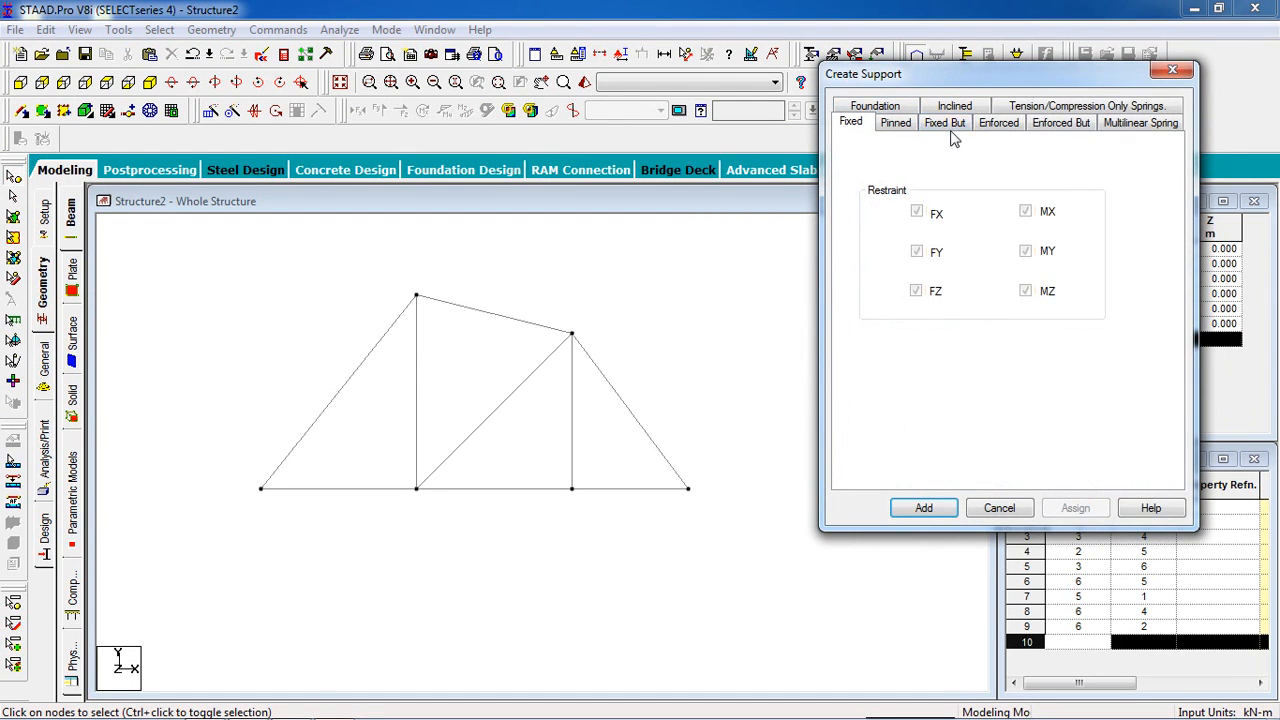
{"action": "left_click", "coordinate": [940, 122]}
{"action": "left_click", "coordinate": [892, 187]}
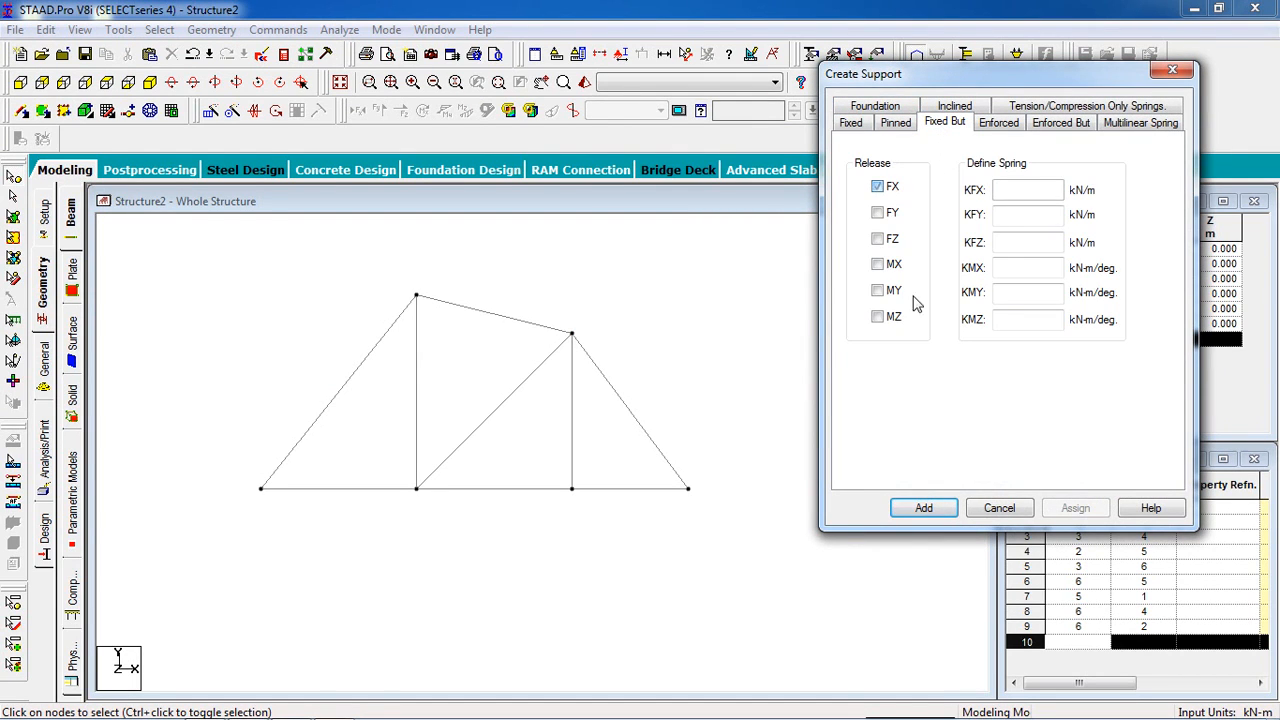
{"action": "left_click", "coordinate": [890, 317]}
{"action": "left_click", "coordinate": [957, 511]}
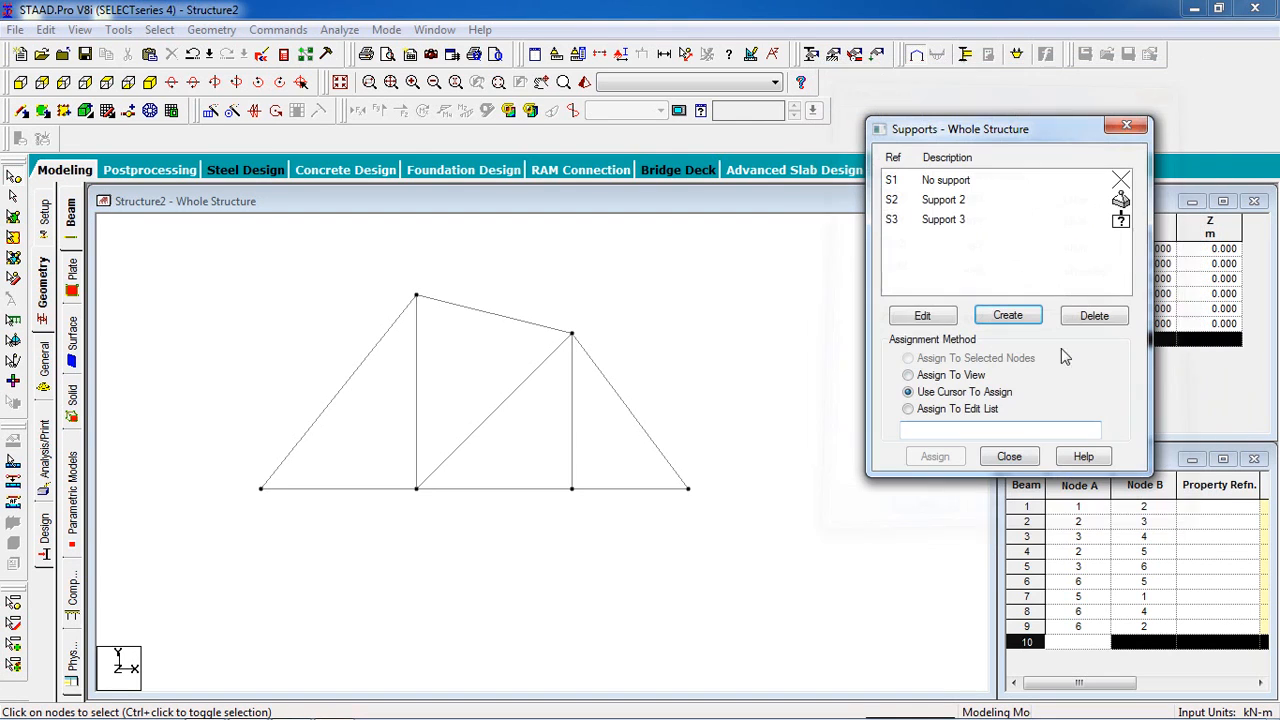
Assign the pinned support, Support 2, to the truss node at the origin
{"action": "left_click", "coordinate": [1025, 200]}
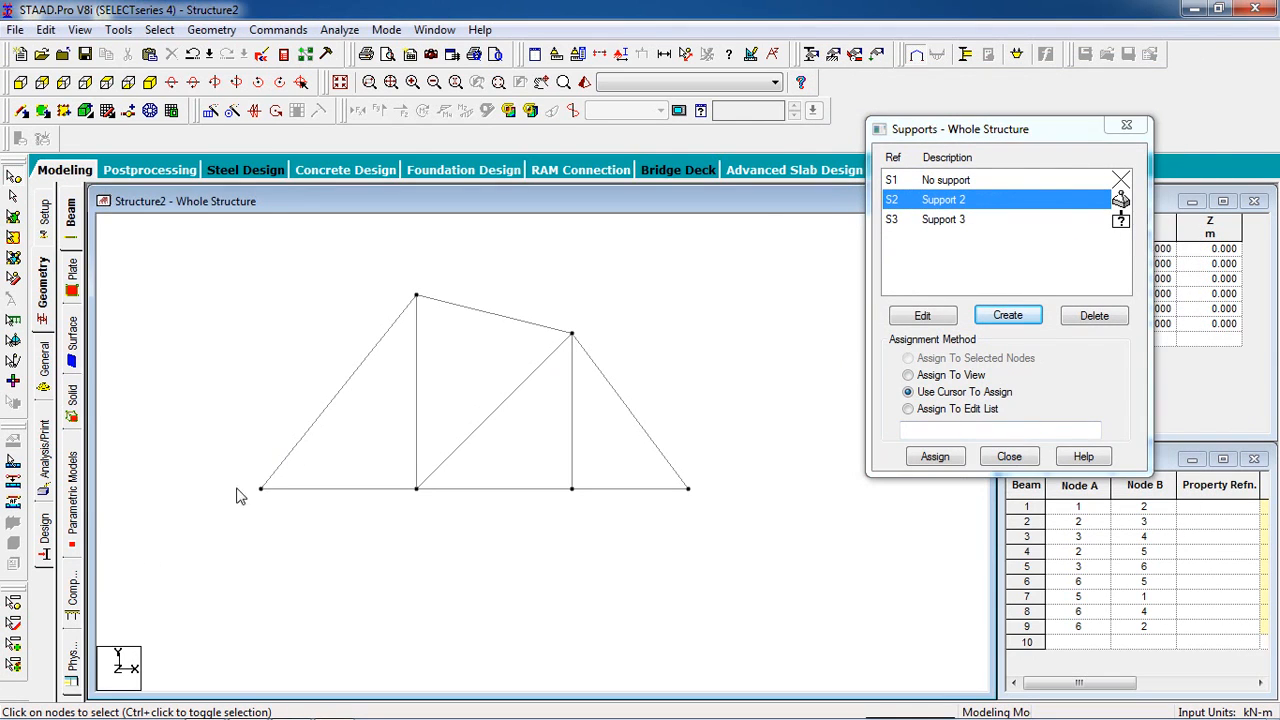
{"action": "left_click", "coordinate": [260, 488]}
{"action": "left_click", "coordinate": [935, 457]}
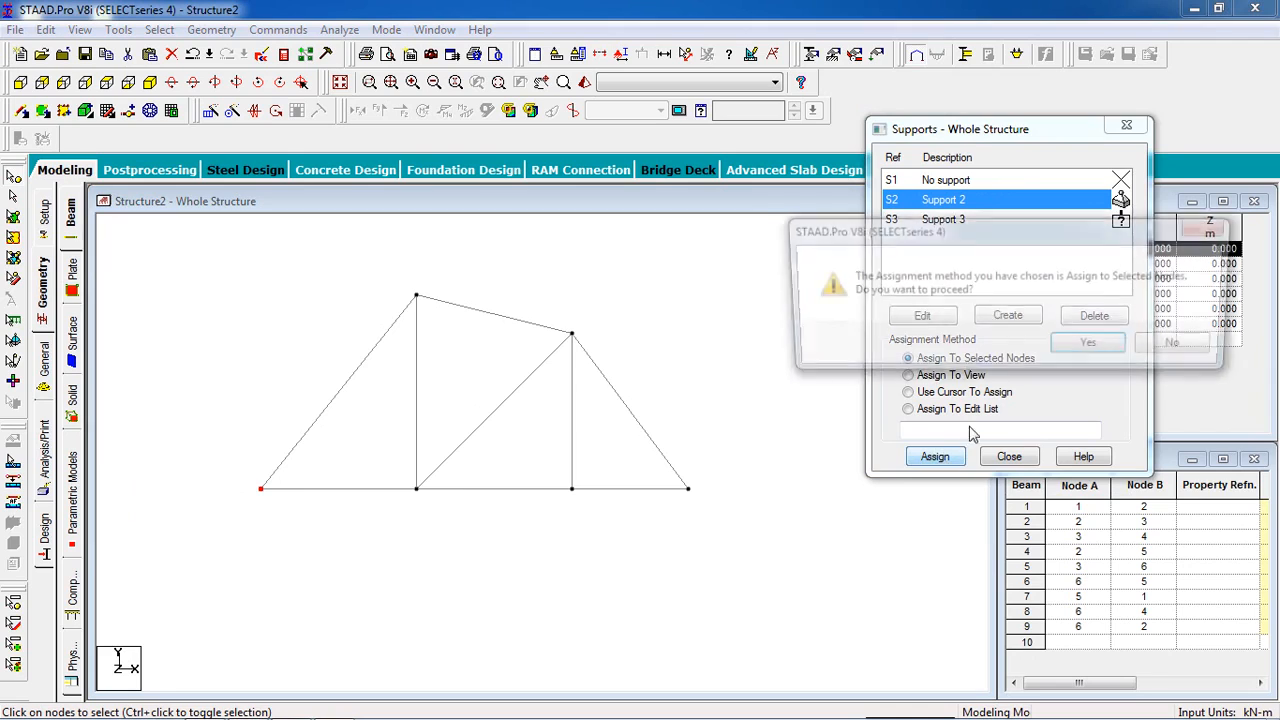
{"action": "left_click", "coordinate": [1086, 341]}
Assign the Fixed But support, Support 3, to the bottom chord's end node at (11, 0)
{"action": "left_click", "coordinate": [1020, 230]}
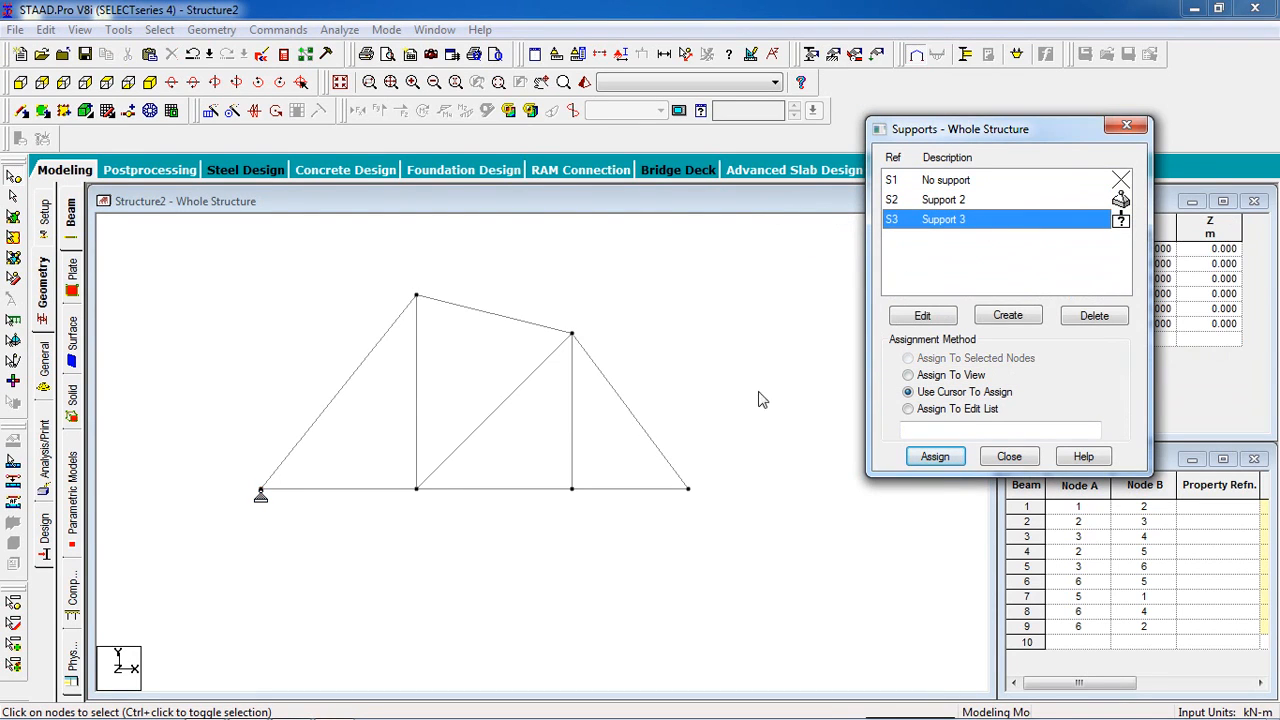
{"action": "left_click", "coordinate": [688, 488]}
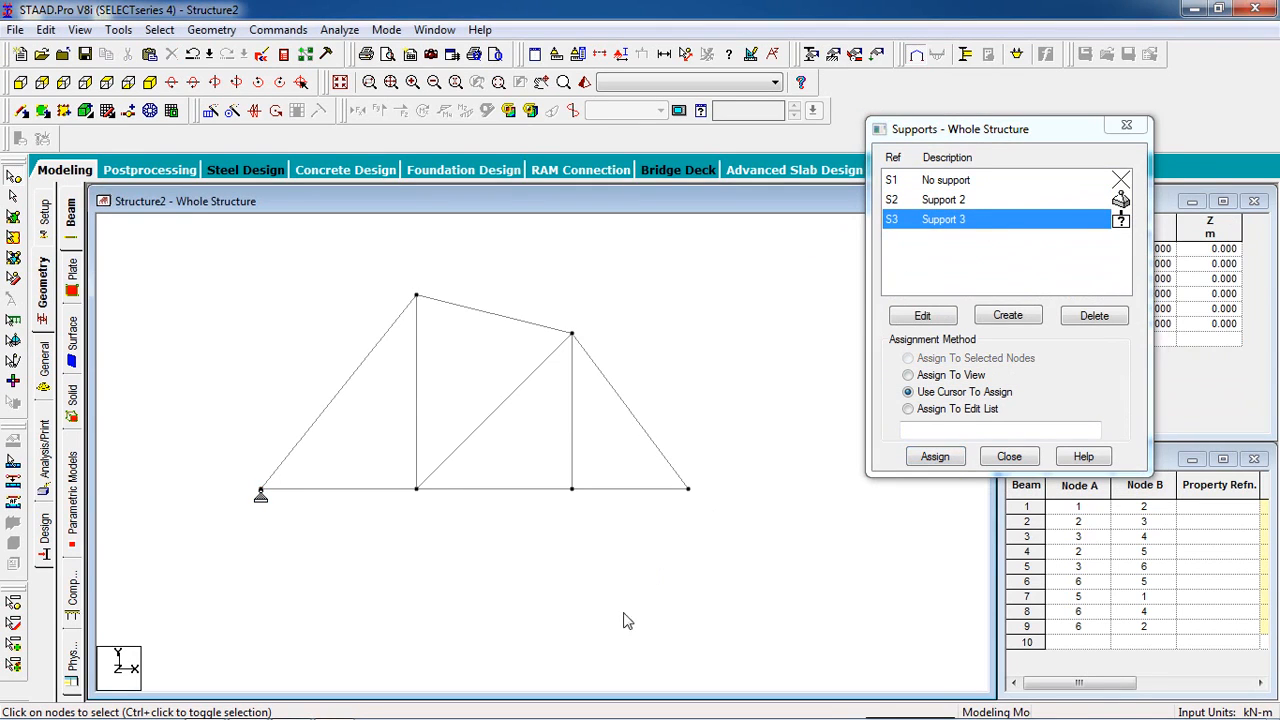
{"action": "left_click", "coordinate": [931, 460]}
{"action": "left_click", "coordinate": [1088, 346]}
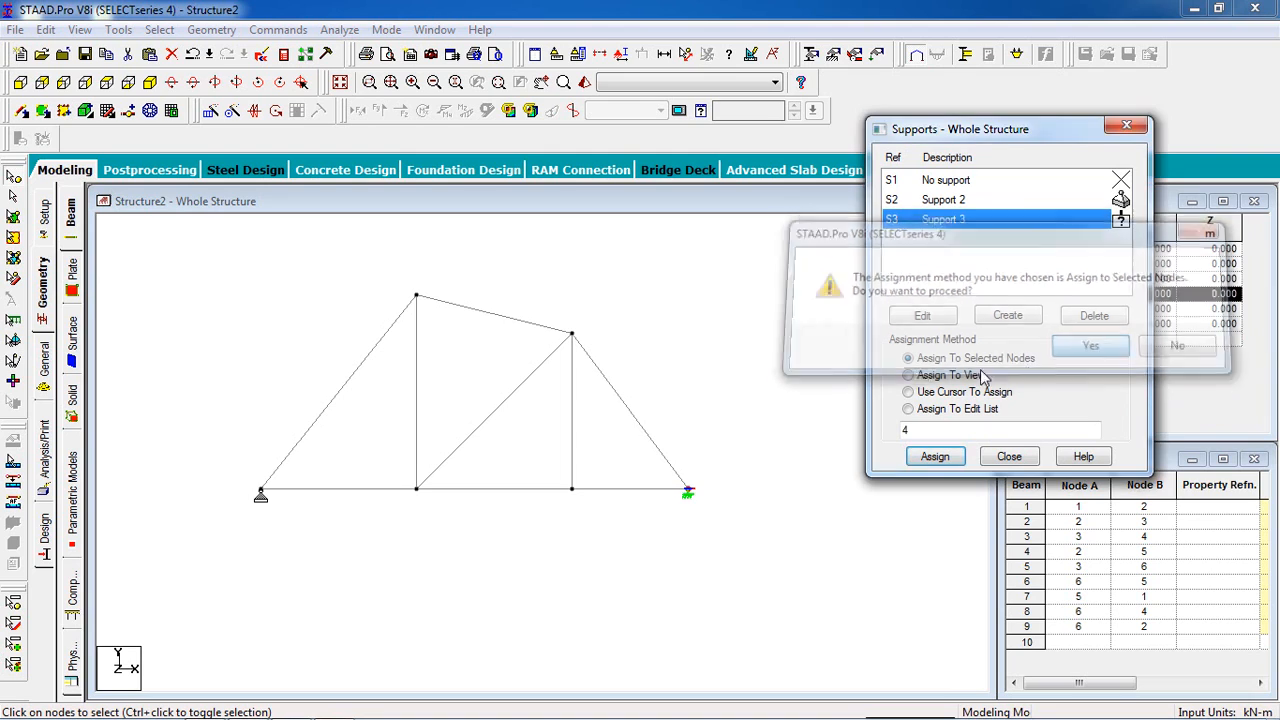
Add the Indian angle section ISA25x25x5 as a single section in STEEL to the section properties
{"action": "middle_click_drag", "start_coordinate": [751, 349], "coordinate": [751, 408]}
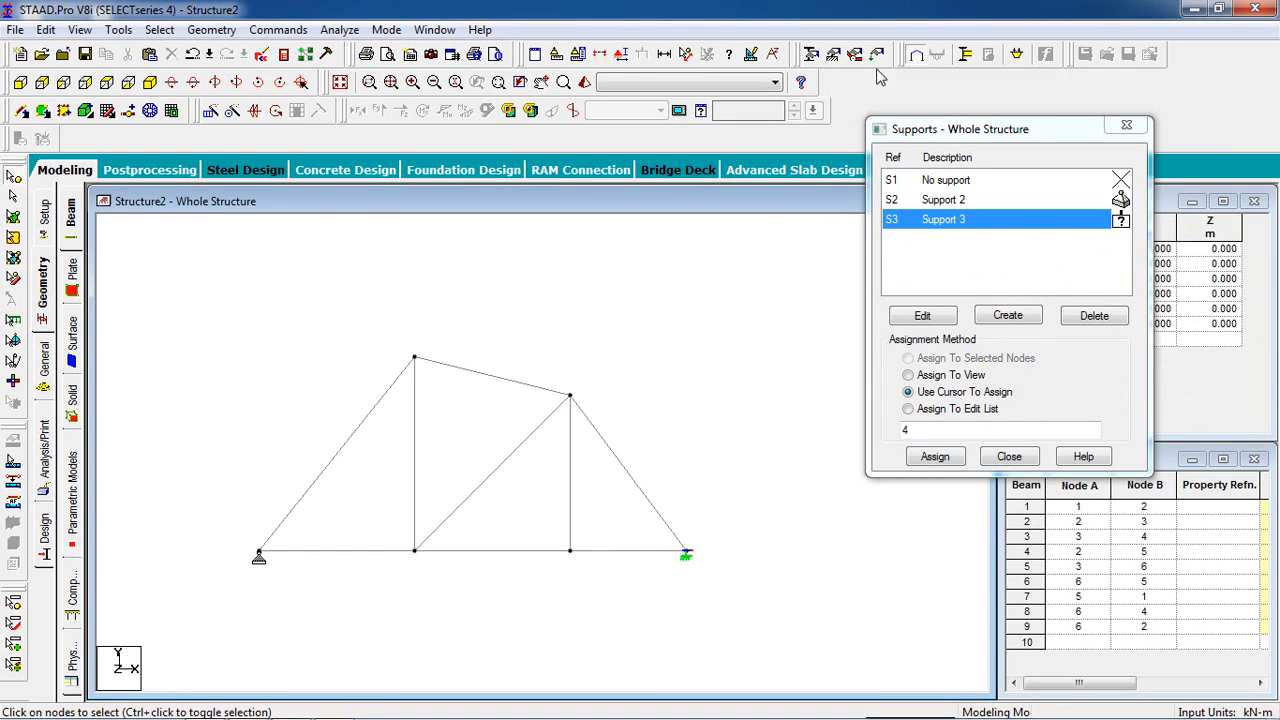
{"action": "left_click", "coordinate": [810, 55]}
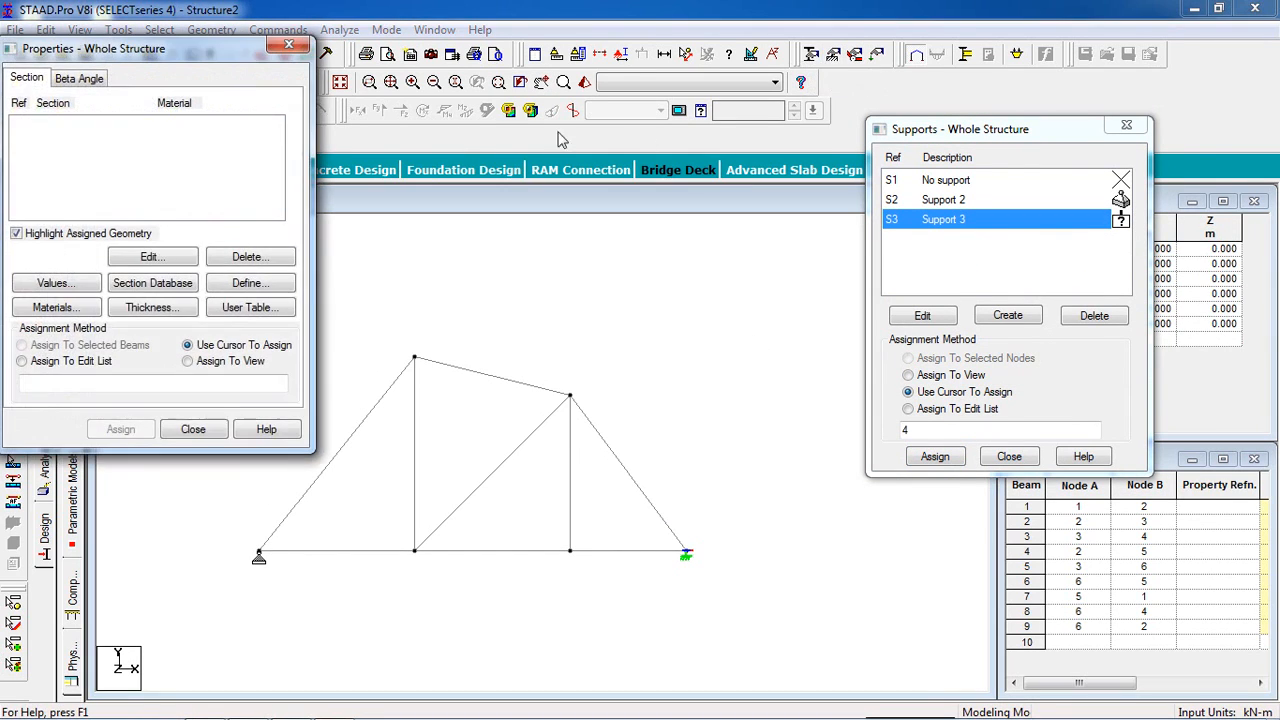
{"action": "left_click_drag", "start_coordinate": [243, 56], "coordinate": [1002, 167]}
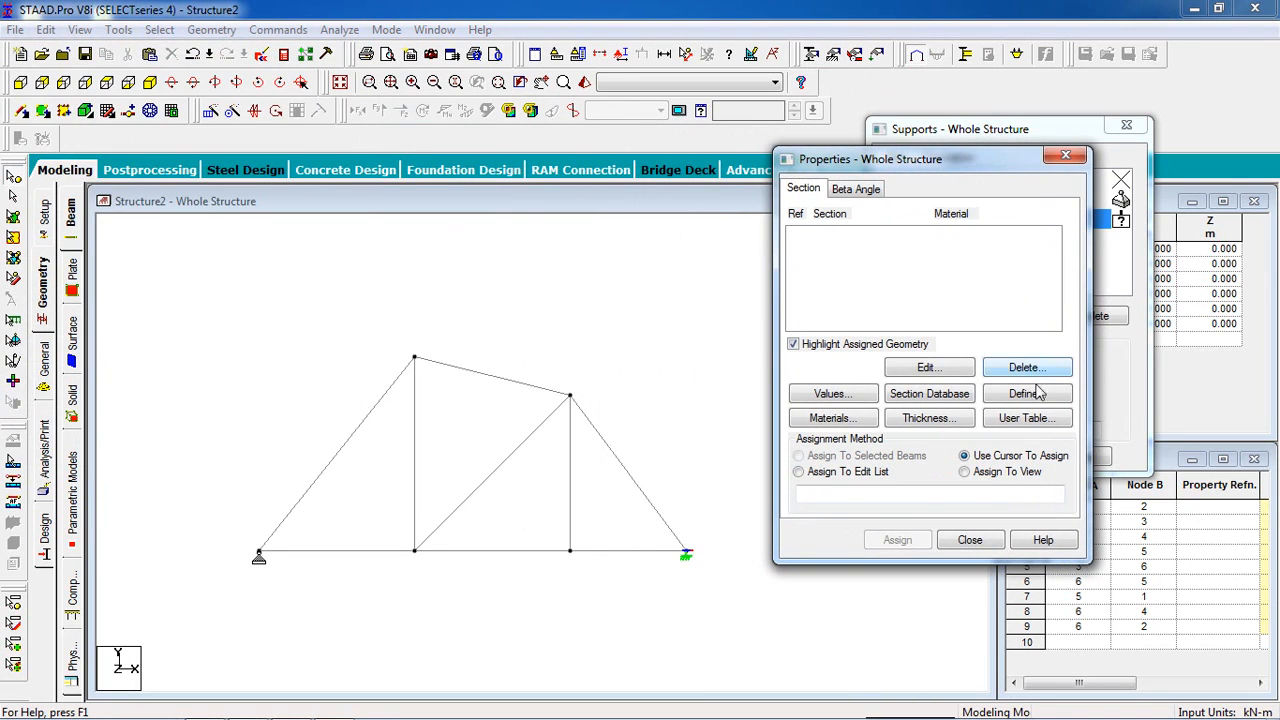
{"action": "left_click", "coordinate": [935, 398]}
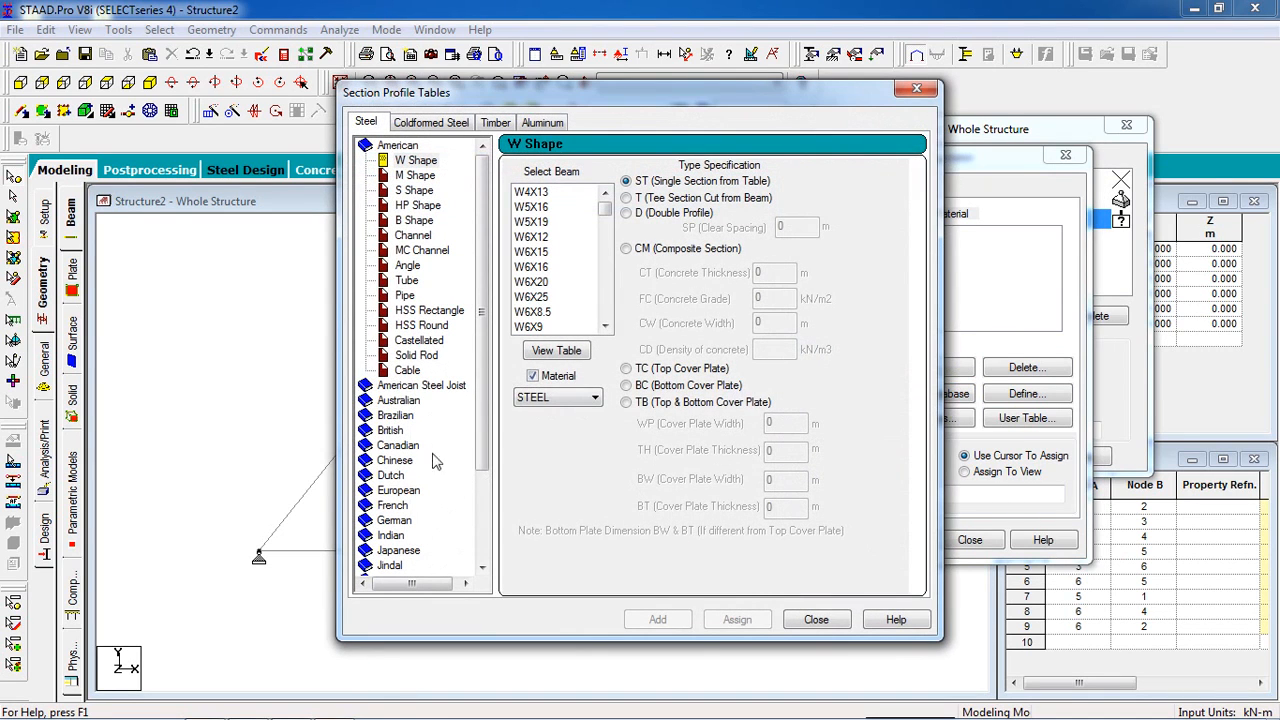
{"action": "left_click", "coordinate": [390, 535]}
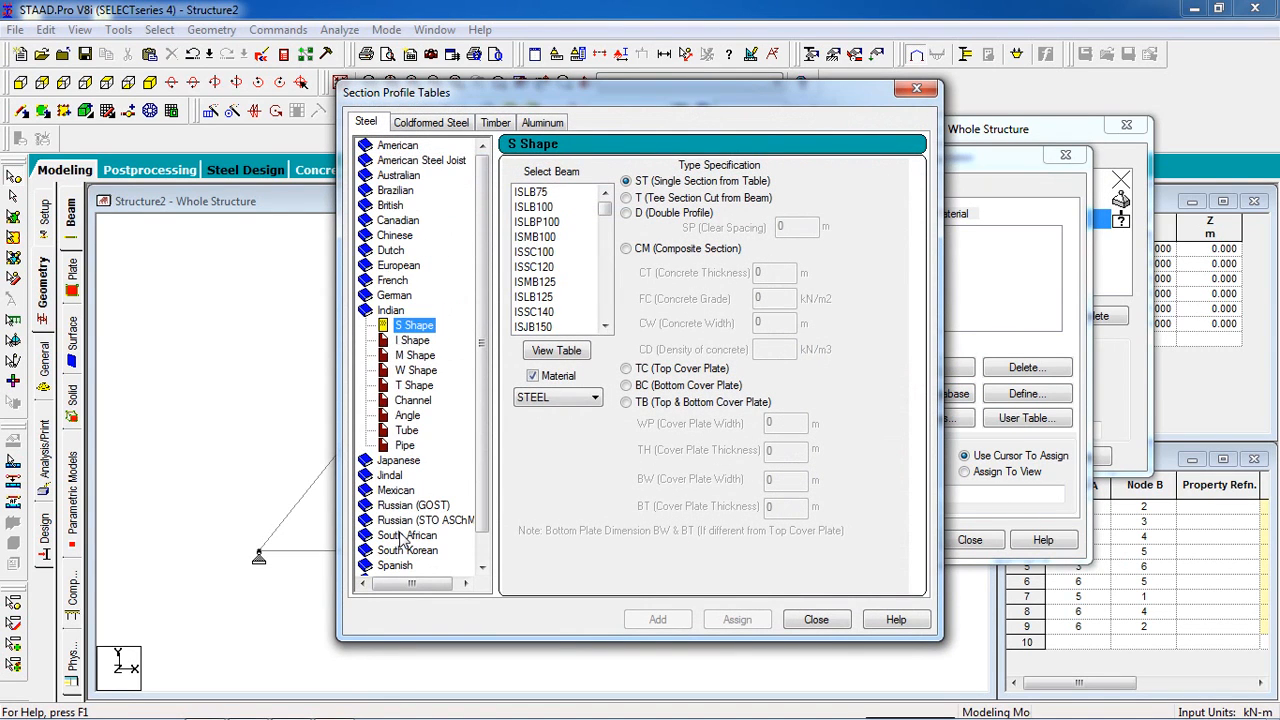
{"action": "left_click", "coordinate": [408, 416]}
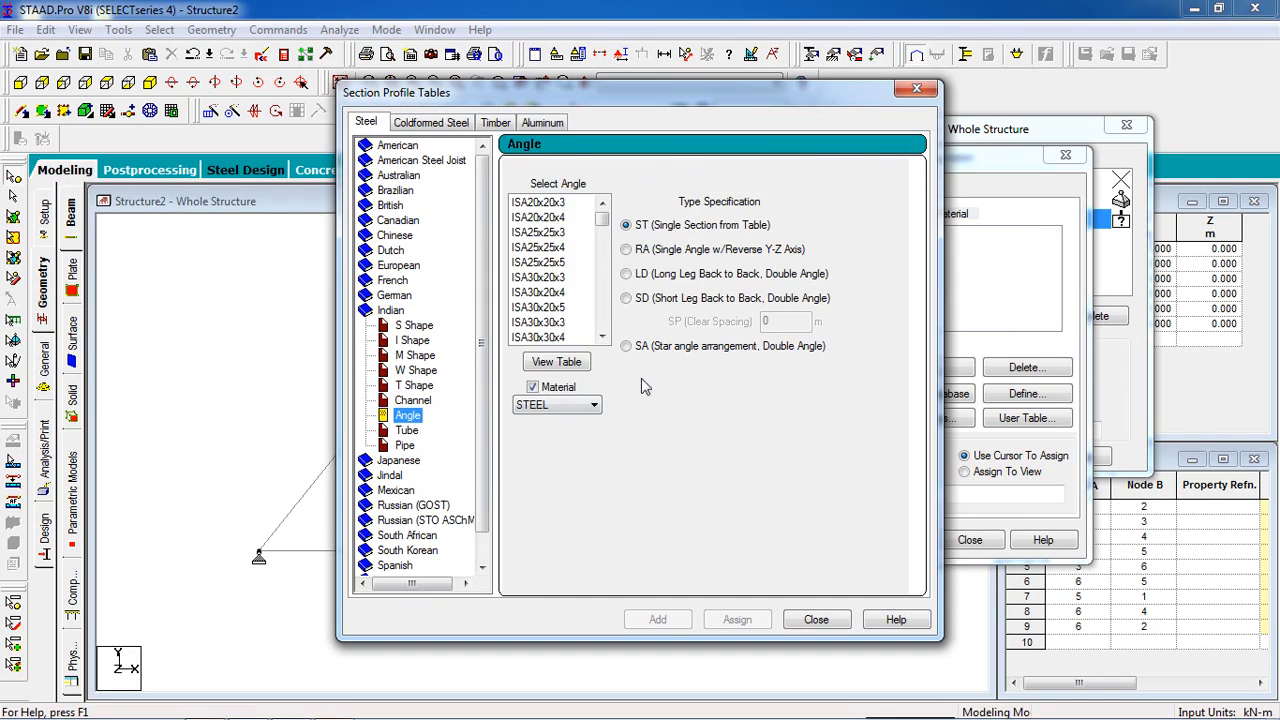
{"action": "left_click", "coordinate": [565, 264]}
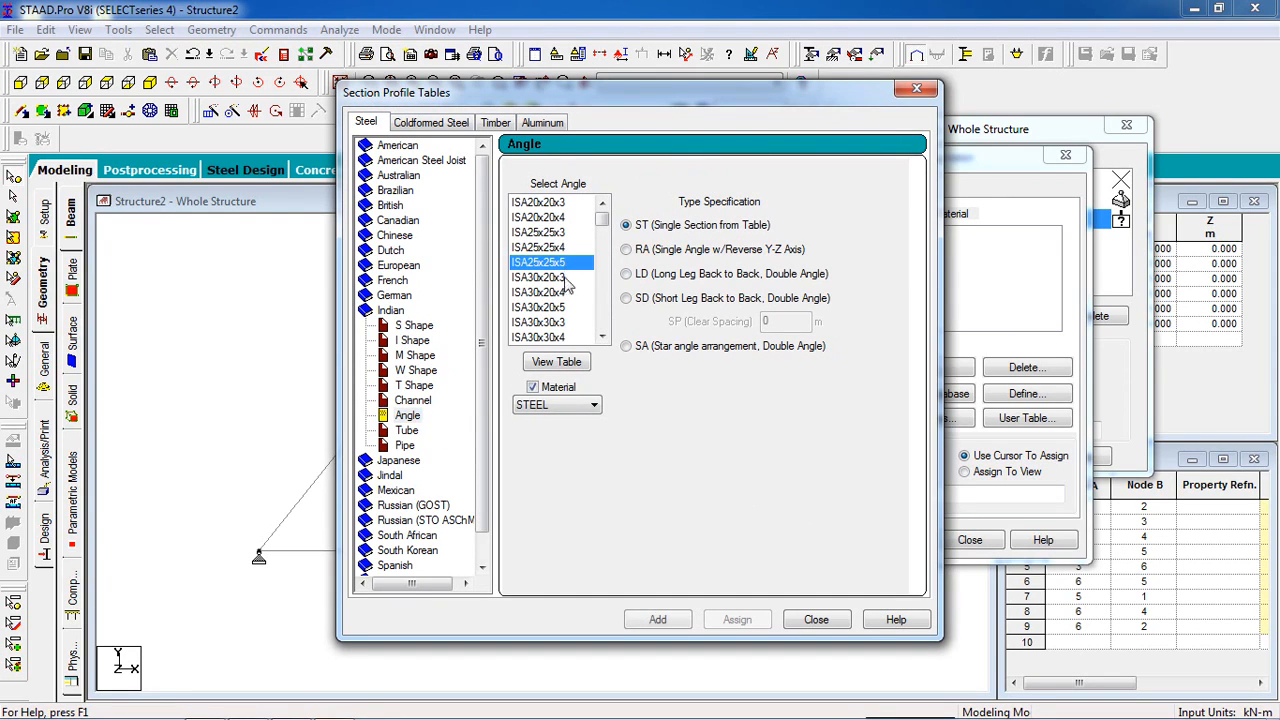
{"action": "left_click", "coordinate": [590, 406]}
{"action": "left_click", "coordinate": [580, 418]}
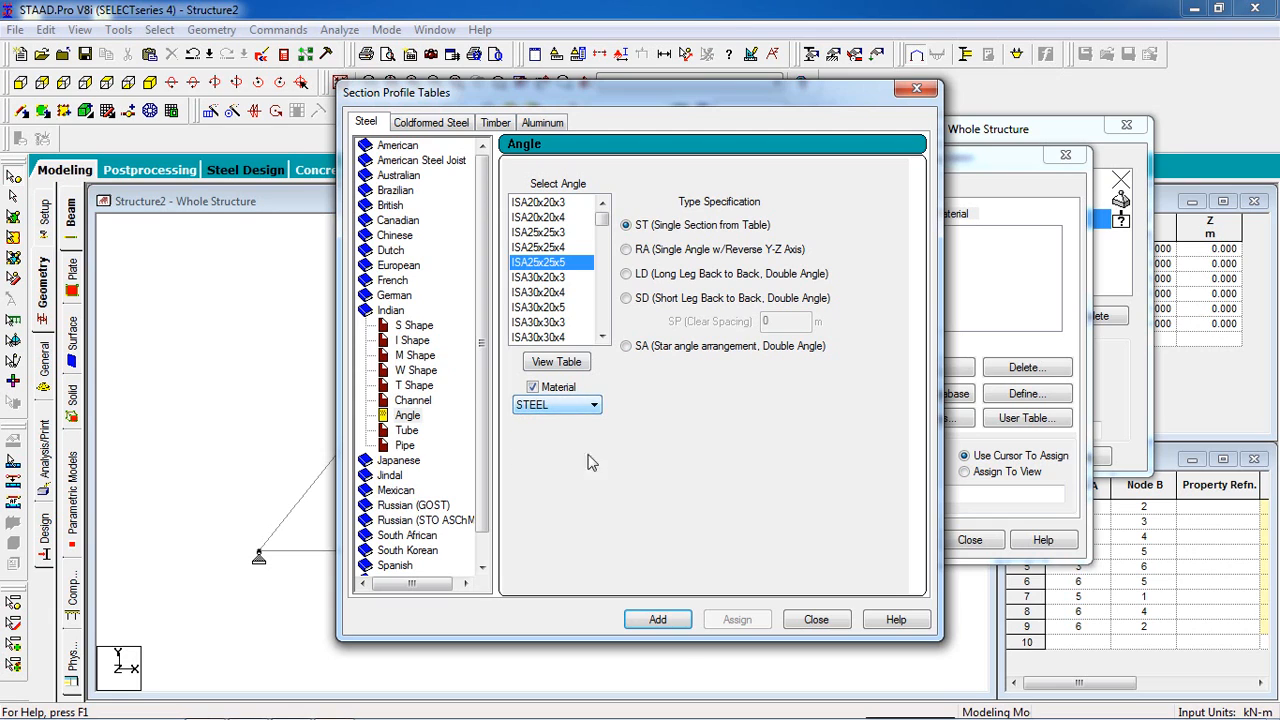
{"action": "left_click", "coordinate": [668, 621]}
{"action": "left_click", "coordinate": [814, 620]}
Assign the ISA25x25x5 section to all members in the view and close the properties and supports dialogs
{"action": "left_click", "coordinate": [961, 241]}
{"action": "left_click", "coordinate": [965, 471]}
{"action": "left_click", "coordinate": [898, 540]}
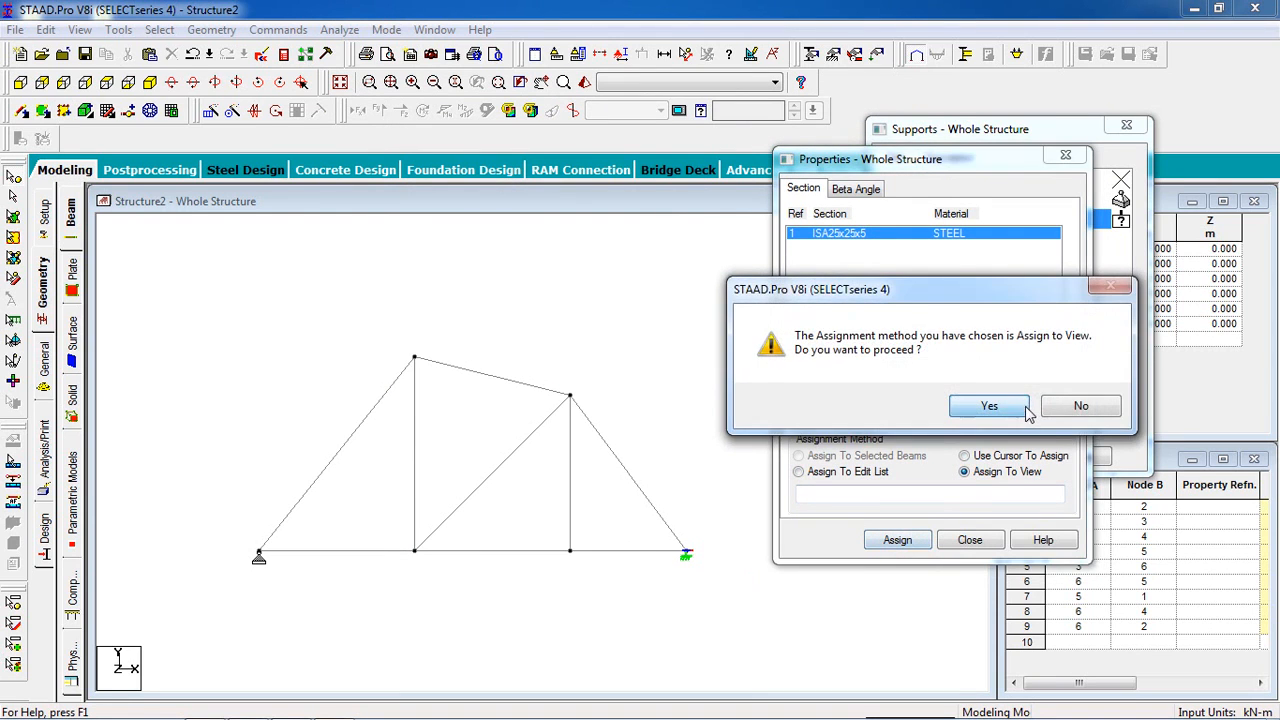
{"action": "left_click", "coordinate": [1054, 403]}
{"action": "left_click_drag", "start_coordinate": [963, 160], "coordinate": [1120, 112]}
{"action": "left_click", "coordinate": [1126, 126]}
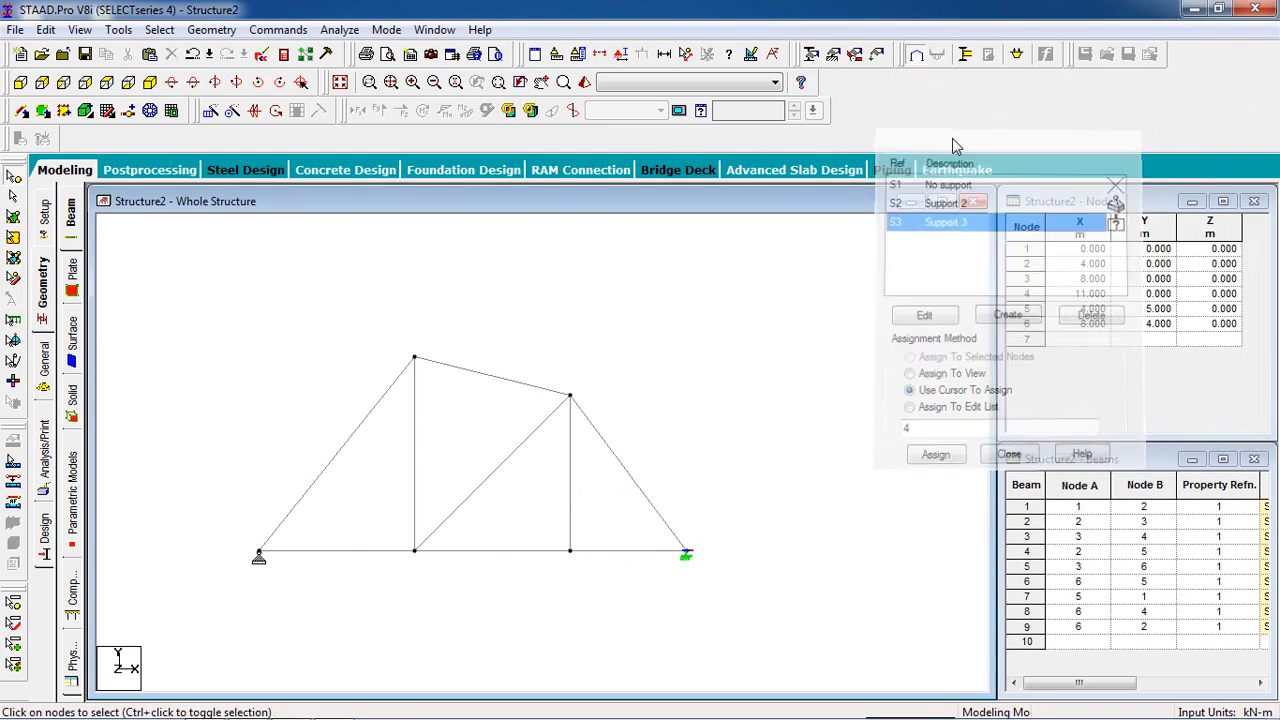
Add primary load case 1 titled LOAD CASE 1 with loading type None
{"action": "left_click", "coordinate": [877, 54]}
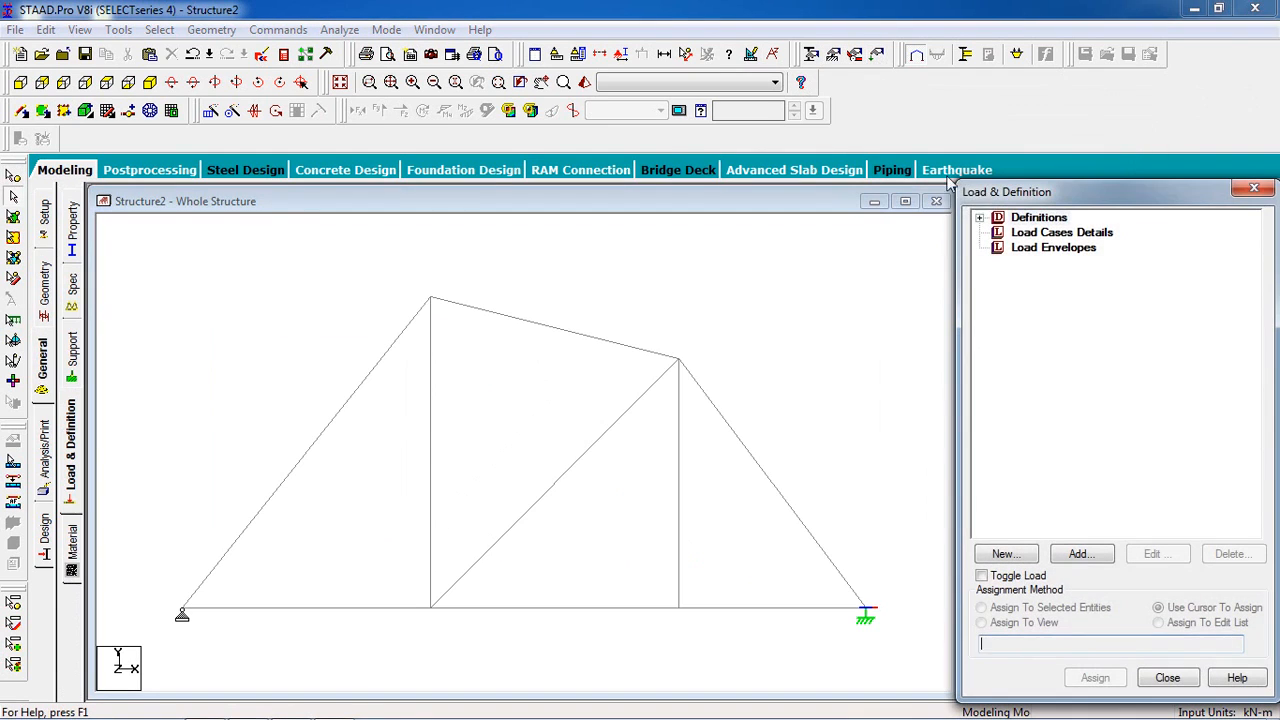
{"action": "left_click", "coordinate": [1045, 240]}
{"action": "left_click", "coordinate": [1077, 558]}
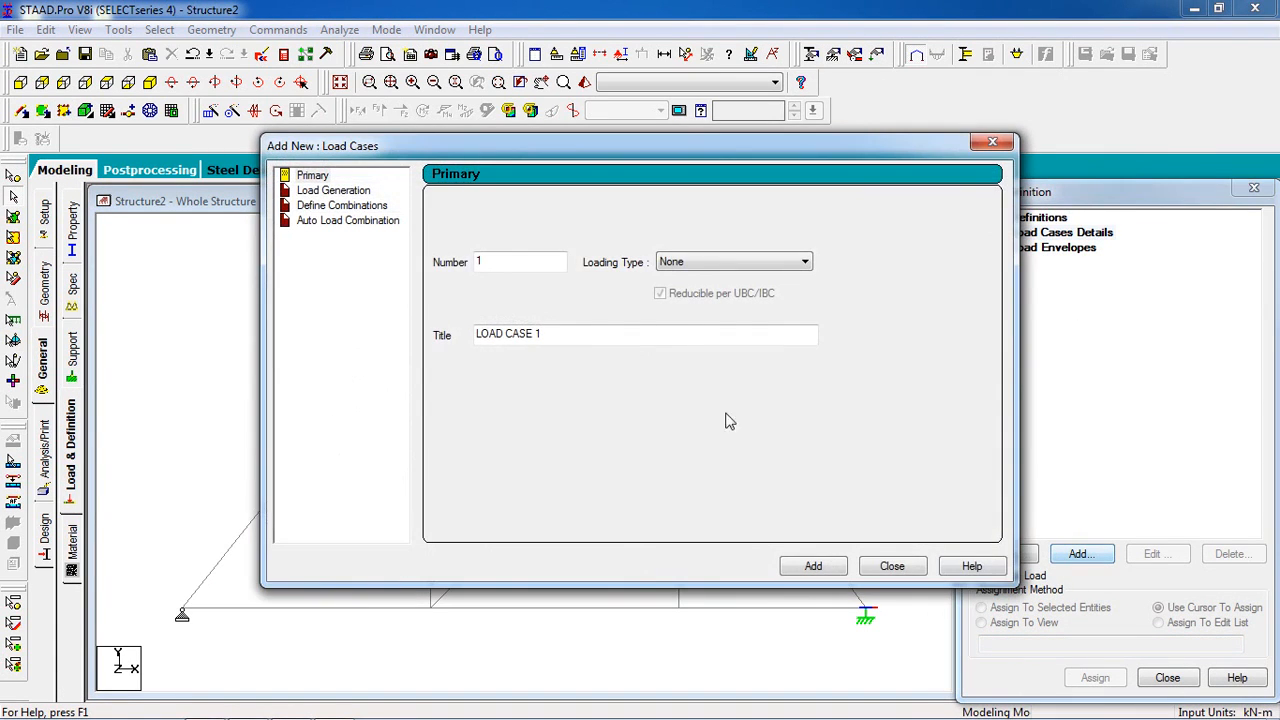
{"action": "left_click", "coordinate": [690, 264]}
{"action": "left_click", "coordinate": [702, 280]}
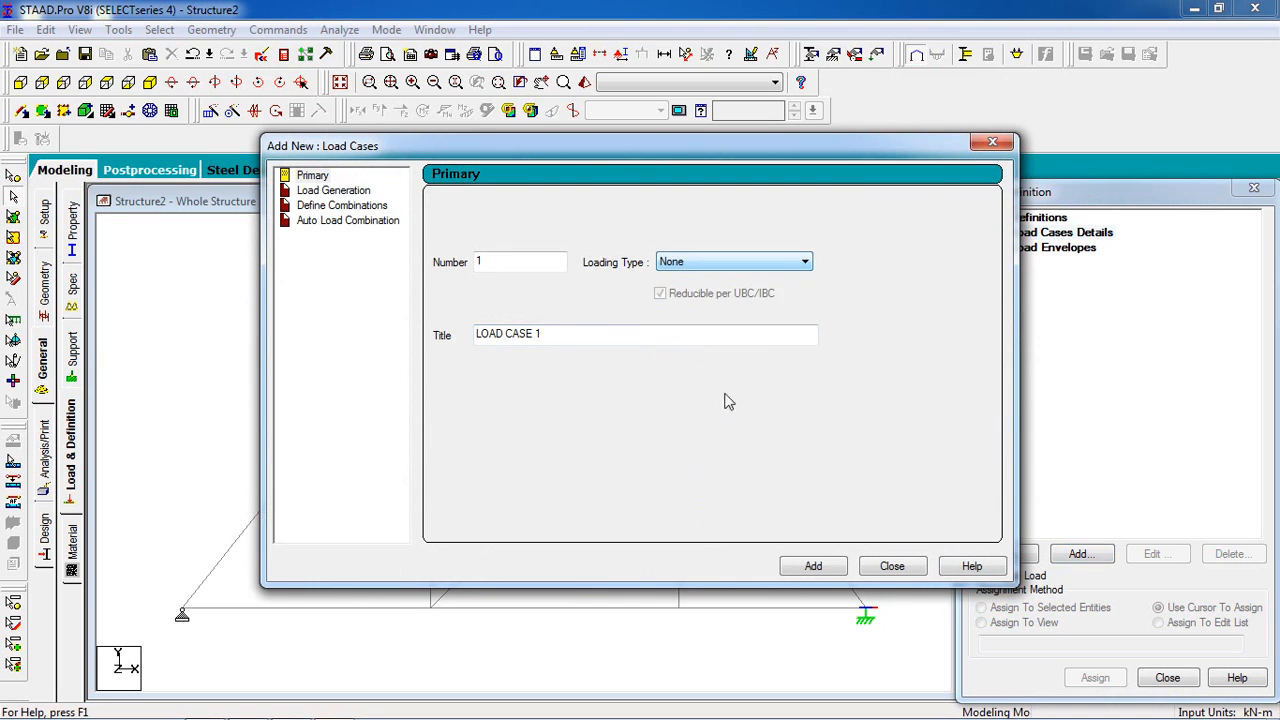
{"action": "left_click", "coordinate": [835, 573]}
{"action": "left_click", "coordinate": [891, 566]}
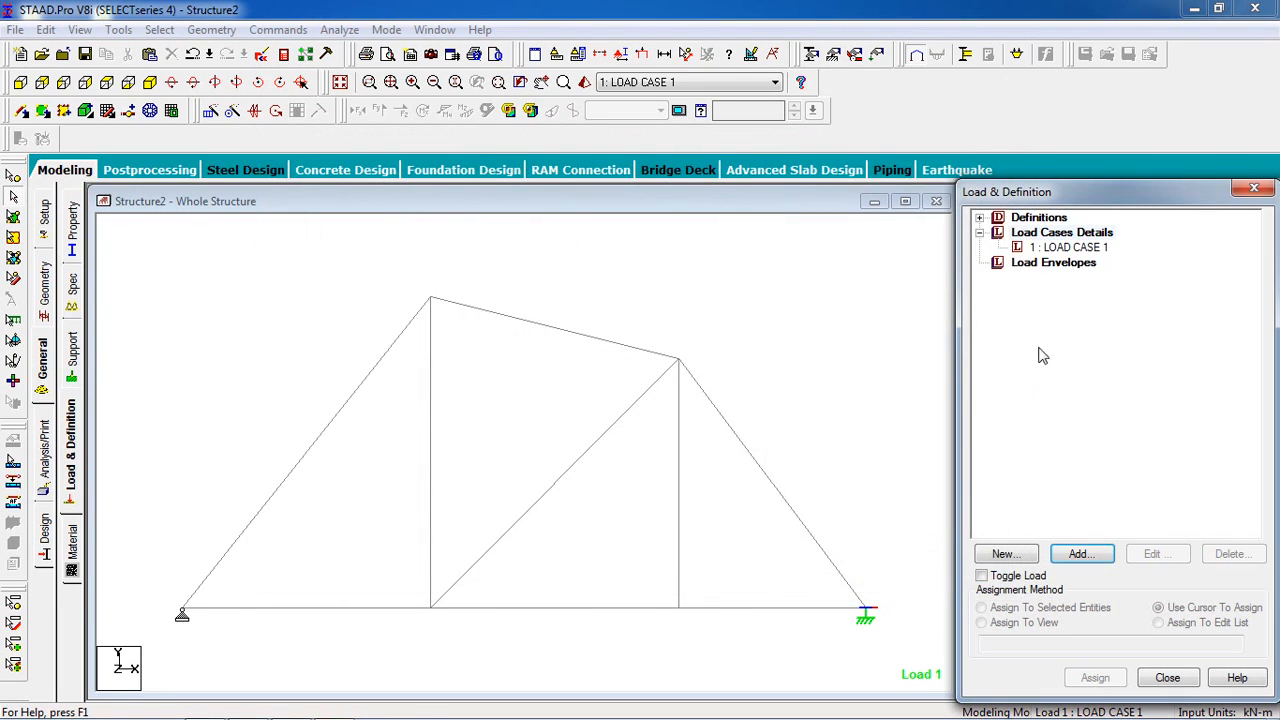
Add a selfweight load in the Y direction with factor -1 to LOAD CASE 1
{"action": "left_click", "coordinate": [1068, 247]}
{"action": "left_click", "coordinate": [1082, 553]}
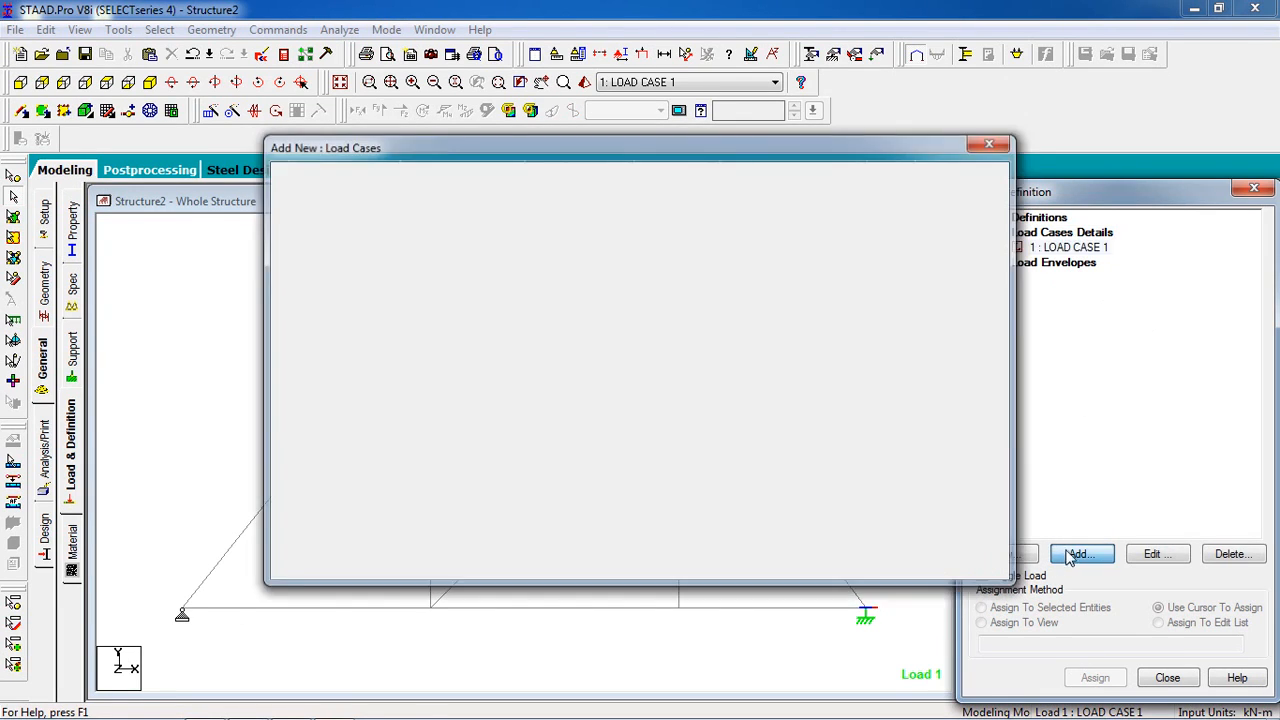
{"action": "left_click", "coordinate": [274, 107]}
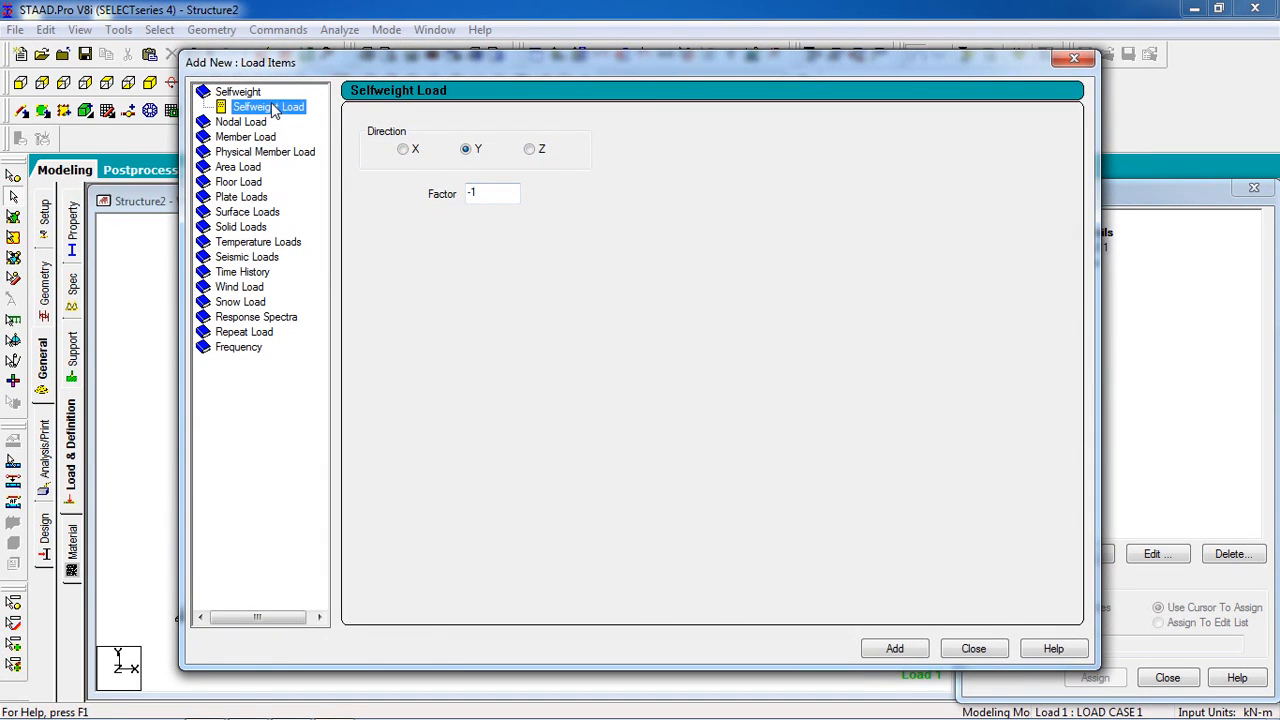
{"action": "left_click", "coordinate": [895, 650]}
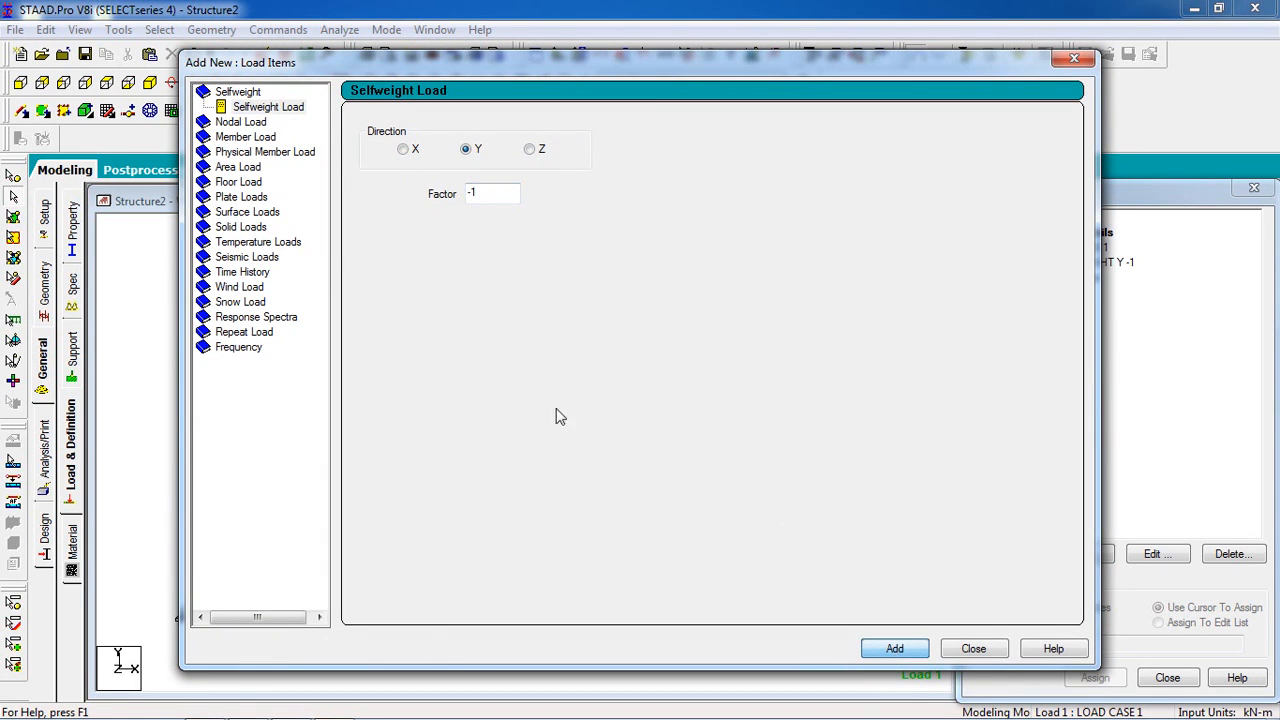
Check the truss picture and add a nodal load with Fy of -50 kN to LOAD CASE 1
{"action": "left_click", "coordinate": [238, 122]}
{"action": "double_click", "coordinate": [409, 220]}
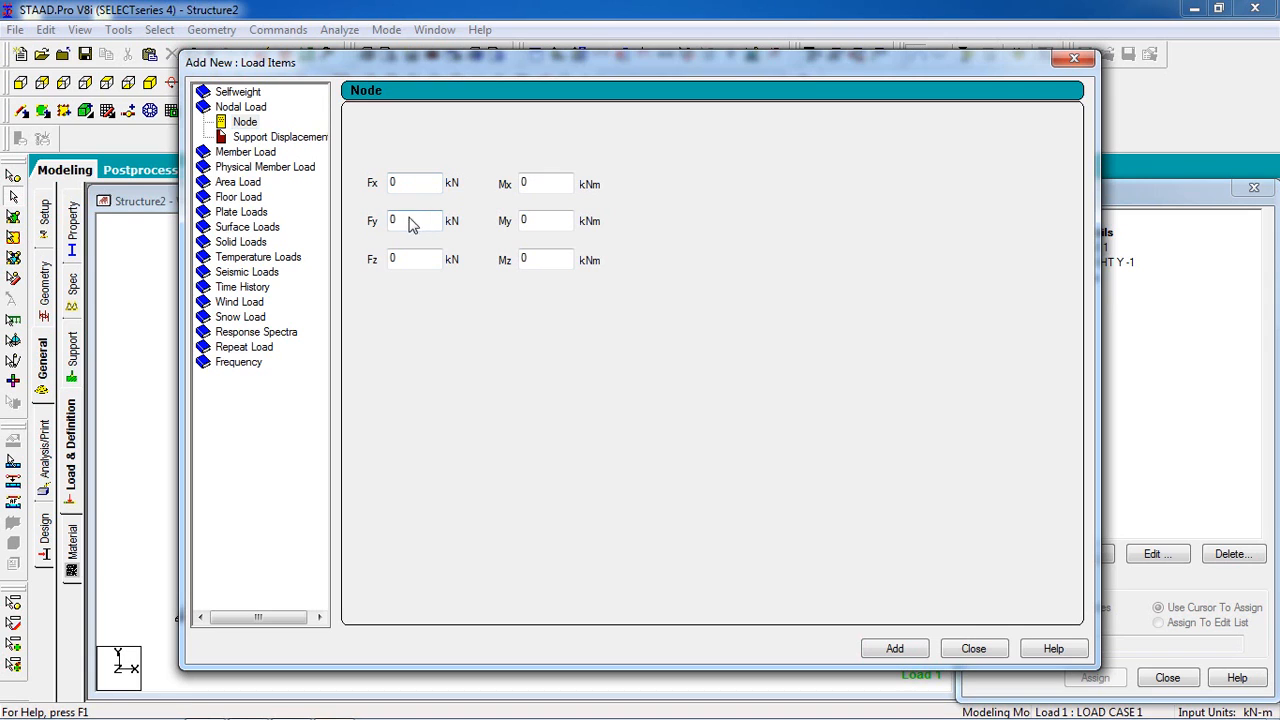
{"action": "mouse_move", "coordinate": [247, 706]}
{"action": "left_click", "coordinate": [262, 598]}
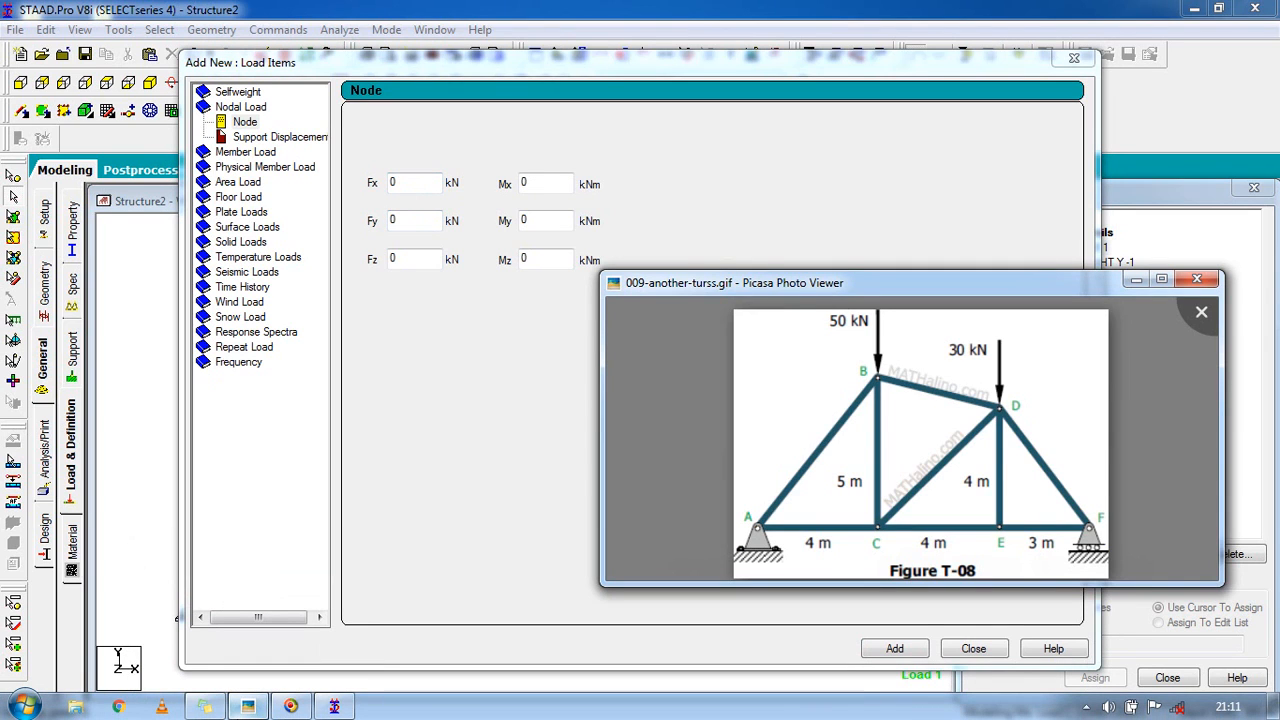
{"action": "left_click", "coordinate": [407, 224]}
{"action": "type", "text": "-50"}
{"action": "left_click", "coordinate": [886, 648]}
Add a second nodal load with Fy of -30 kN to LOAD CASE 1 and close the load items dialog
{"action": "double_click", "coordinate": [396, 218]}
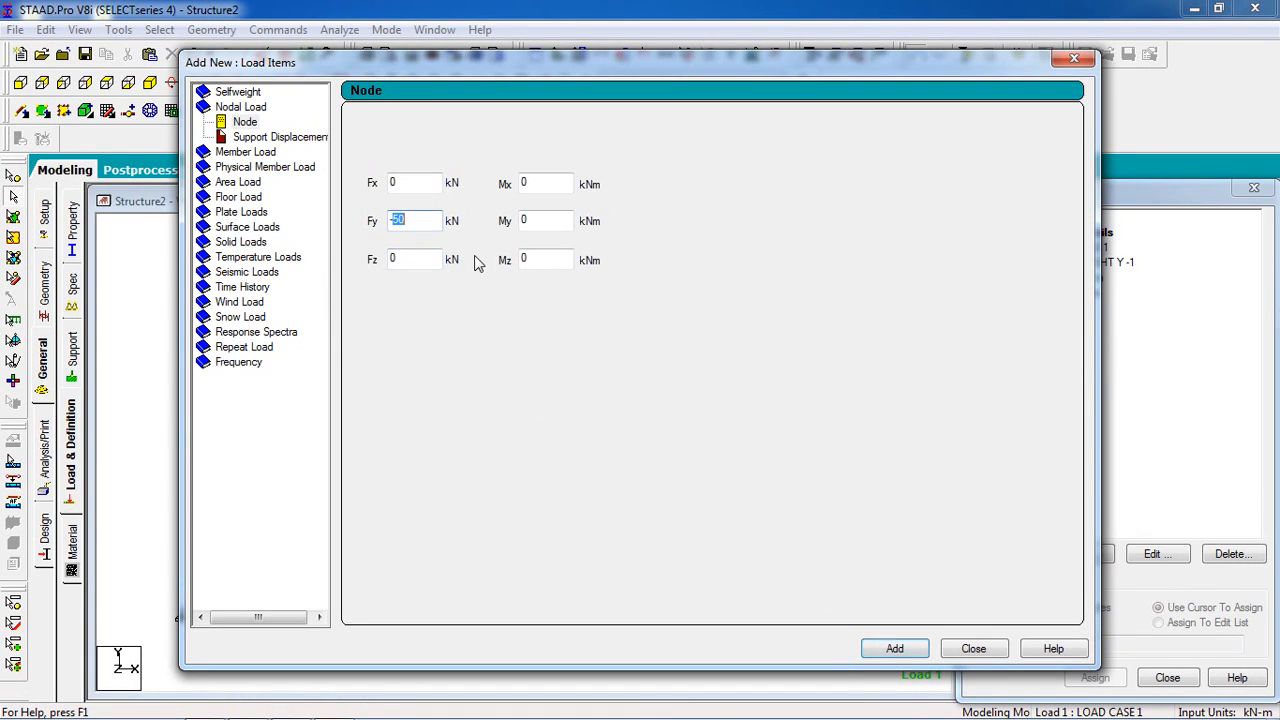
{"action": "type", "text": "-30"}
{"action": "left_click", "coordinate": [880, 650]}
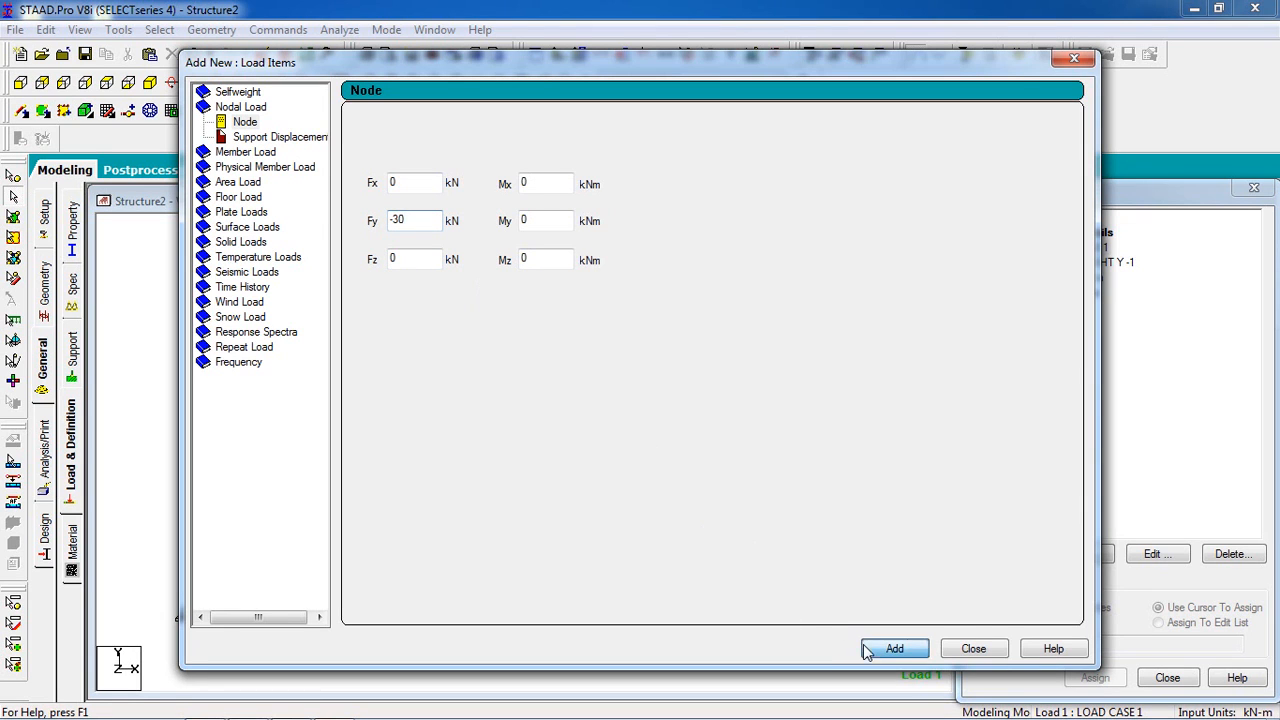
{"action": "left_click", "coordinate": [973, 649]}
Assign the selfweight load to all members in the view
{"action": "left_click", "coordinate": [1060, 262]}
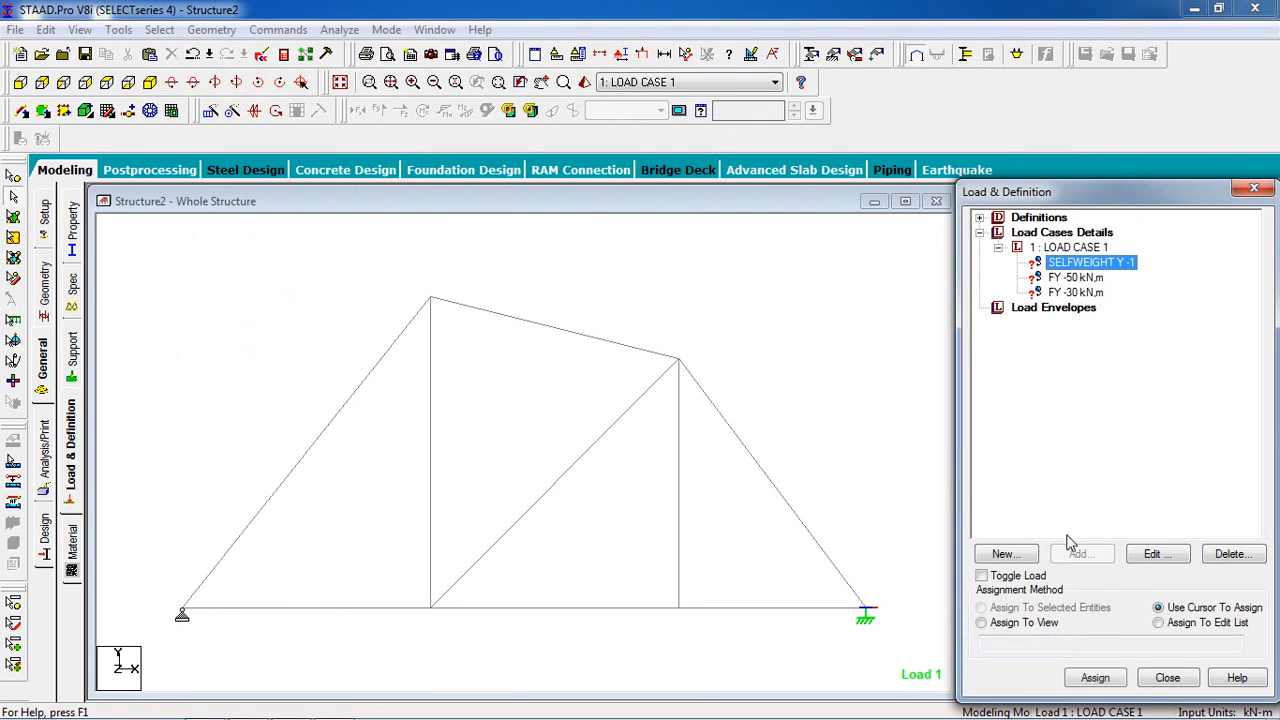
{"action": "left_click", "coordinate": [1030, 622]}
{"action": "left_click", "coordinate": [1095, 677]}
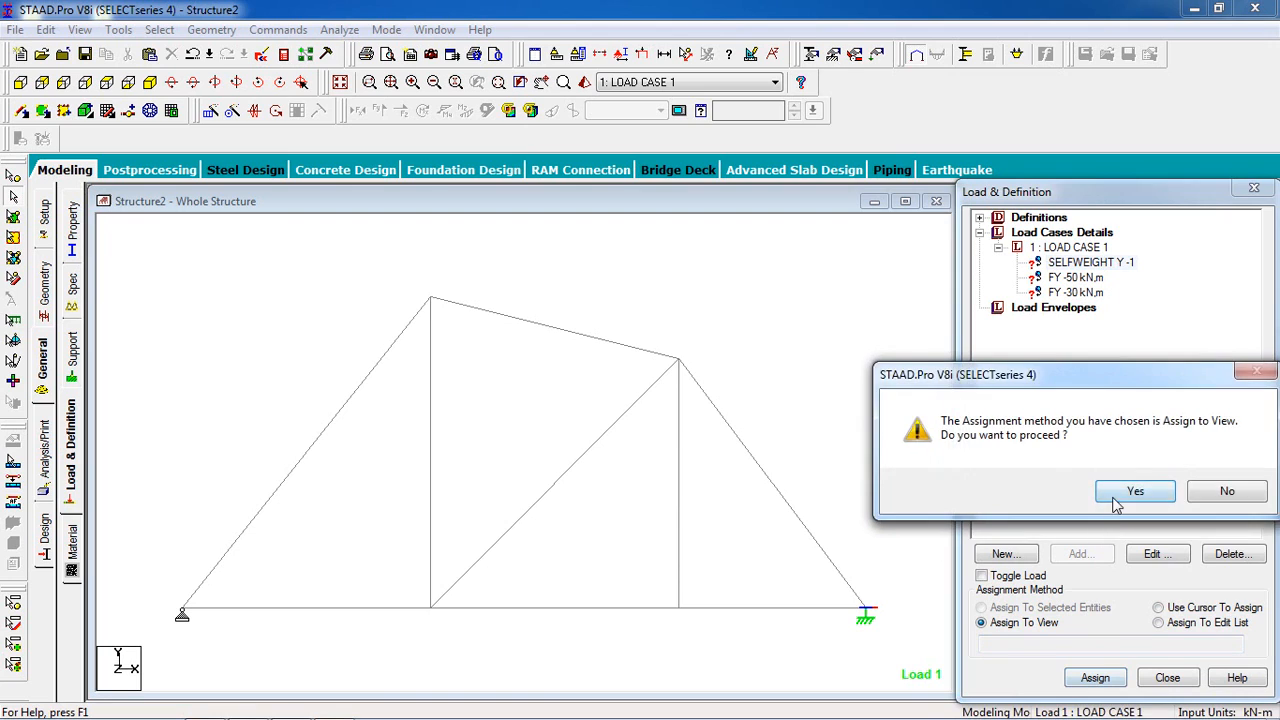
{"action": "left_click", "coordinate": [1133, 489]}
Assign the -50 kN nodal load to the truss's peak node above the 5 m vertical
{"action": "left_click", "coordinate": [1058, 280]}
{"action": "left_click", "coordinate": [540, 258]}
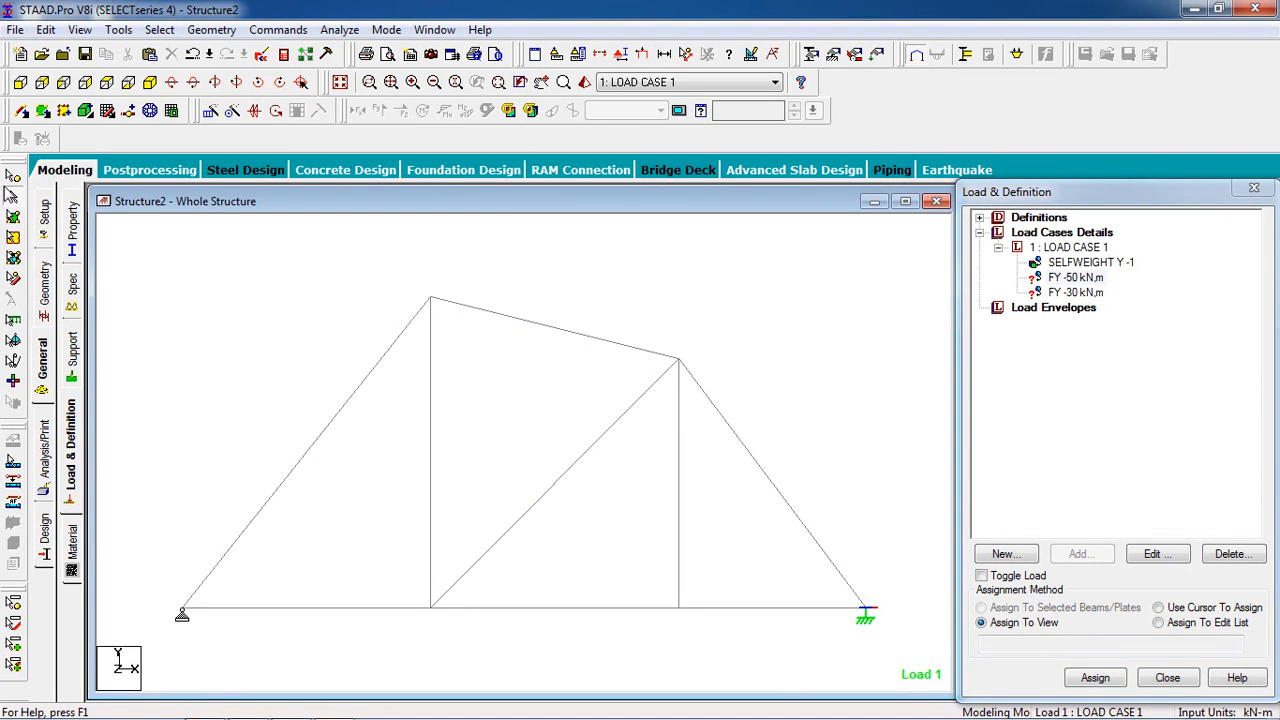
{"action": "left_click", "coordinate": [8, 194]}
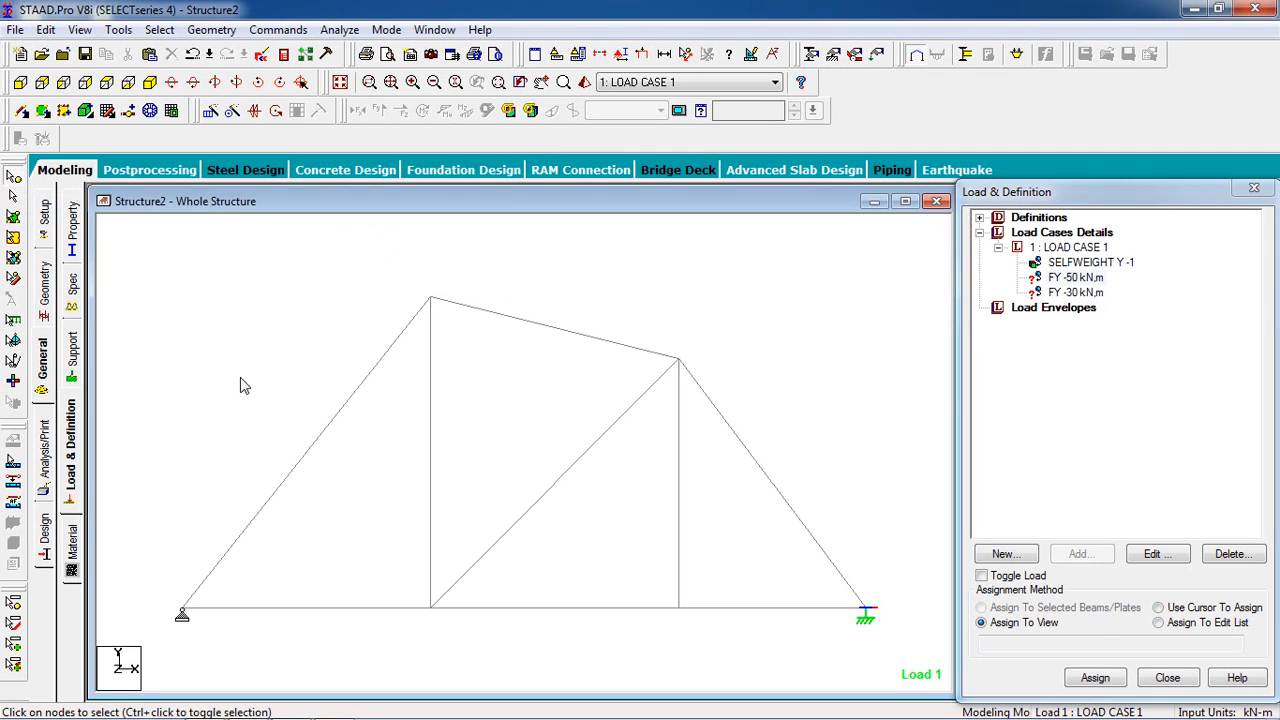
{"action": "left_click", "coordinate": [1089, 264]}
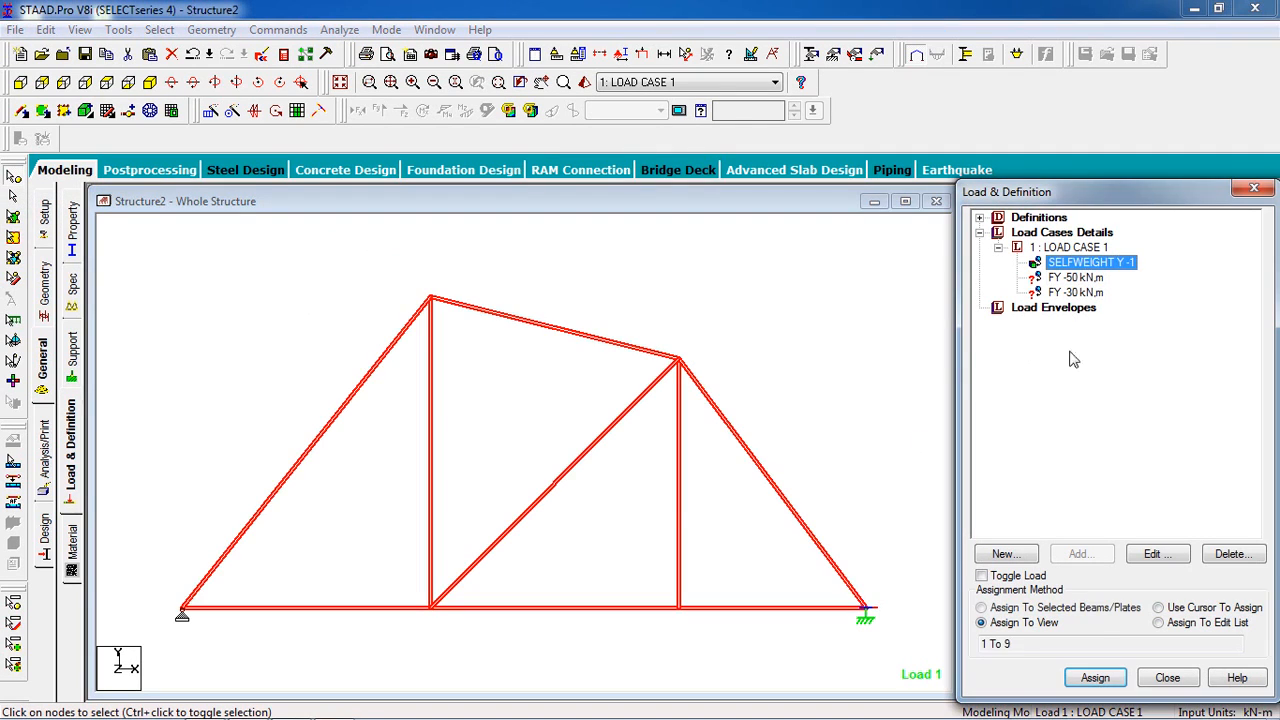
{"action": "left_click", "coordinate": [1064, 282]}
{"action": "left_click", "coordinate": [430, 297]}
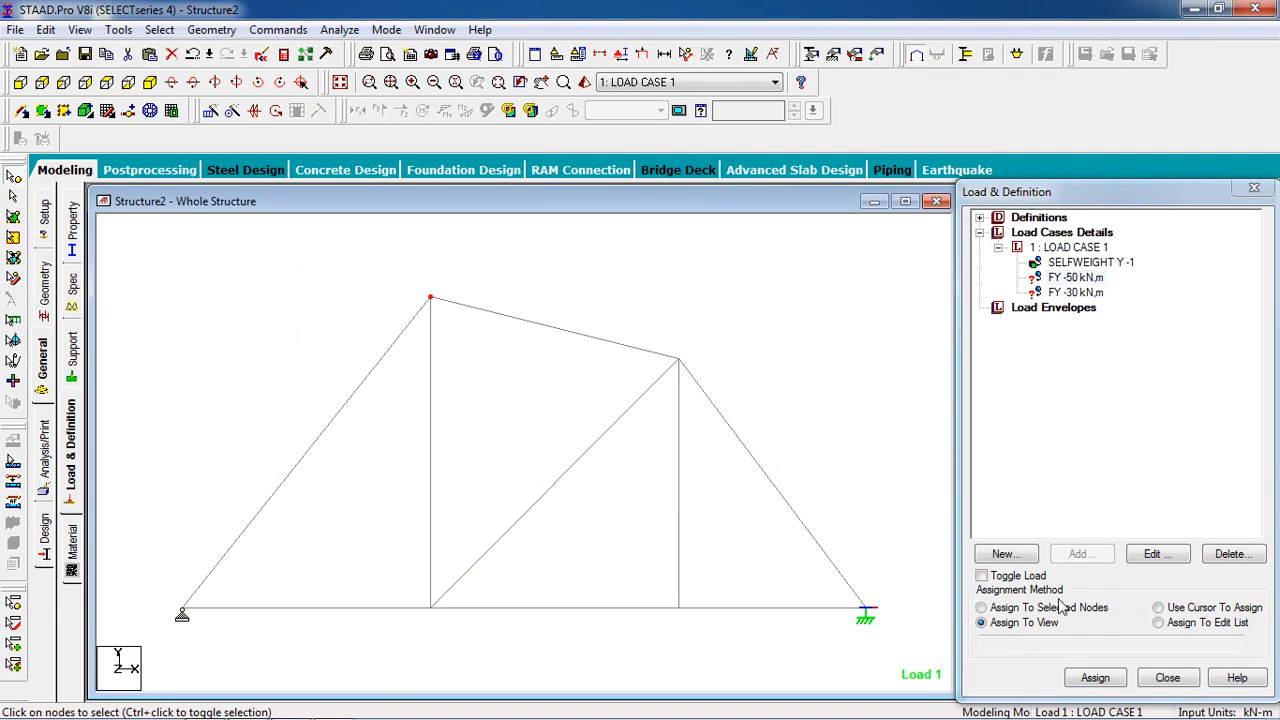
{"action": "left_click", "coordinate": [1095, 677]}
{"action": "left_click", "coordinate": [1058, 490]}
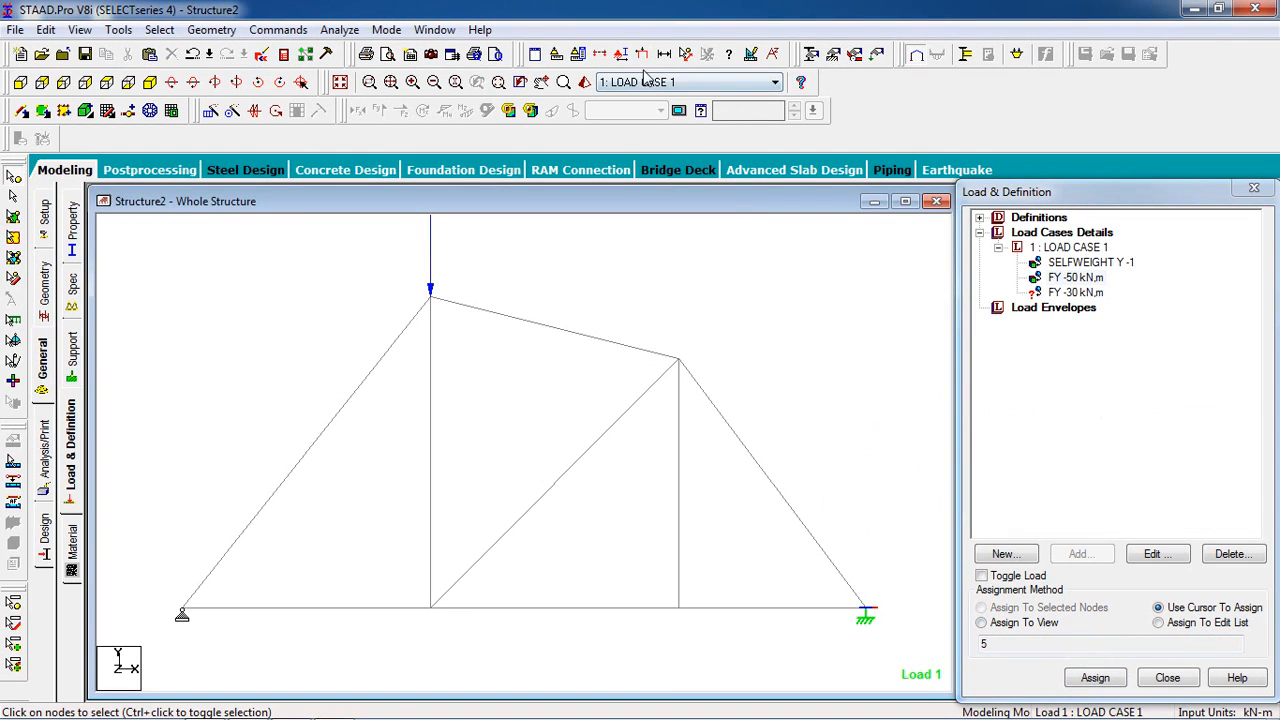
Assign the -30 kN nodal load to the selected upper node above the 4 m vertical
{"action": "left_click", "coordinate": [678, 358]}
{"action": "middle_click_drag", "start_coordinate": [752, 299], "coordinate": [739, 359]}
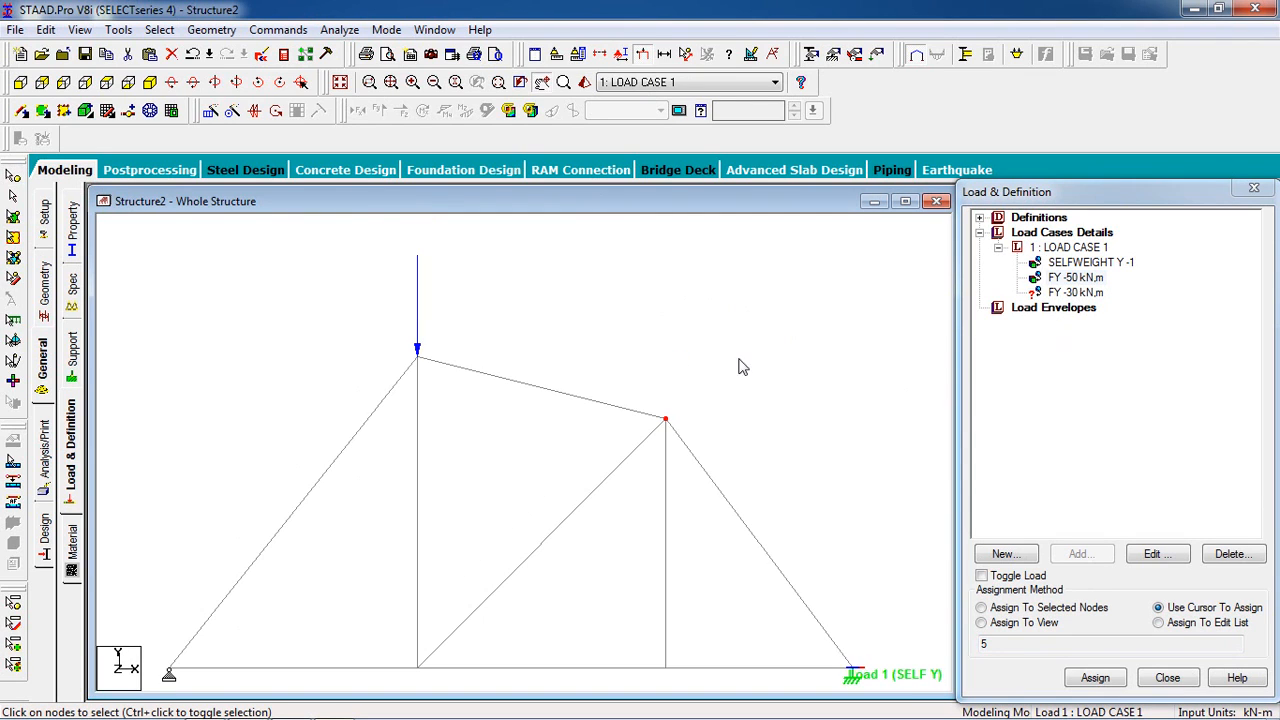
{"action": "left_click", "coordinate": [1058, 293]}
{"action": "left_click", "coordinate": [1083, 613]}
{"action": "left_click", "coordinate": [1095, 677]}
{"action": "left_click", "coordinate": [1137, 490]}
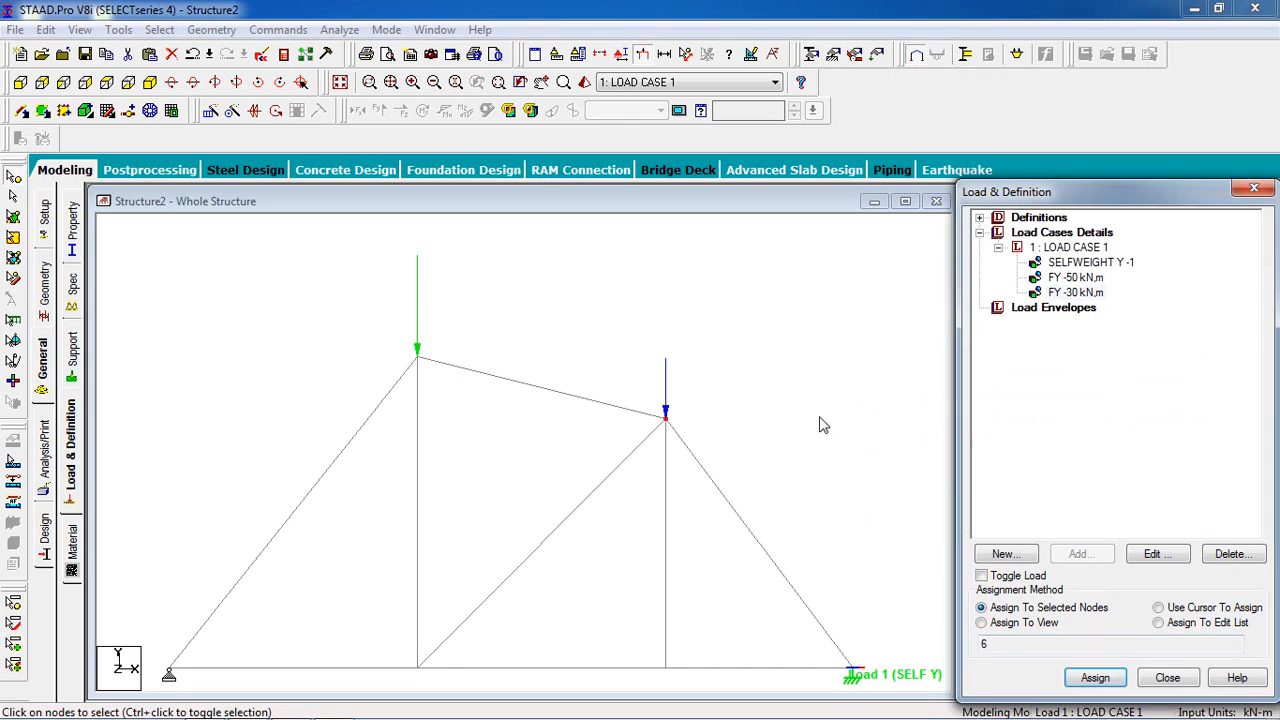
Add a Perform Analysis command with the No Print option and run the analysis of the truss
{"action": "left_click", "coordinate": [278, 29]}
{"action": "mouse_move", "coordinate": [414, 340]}
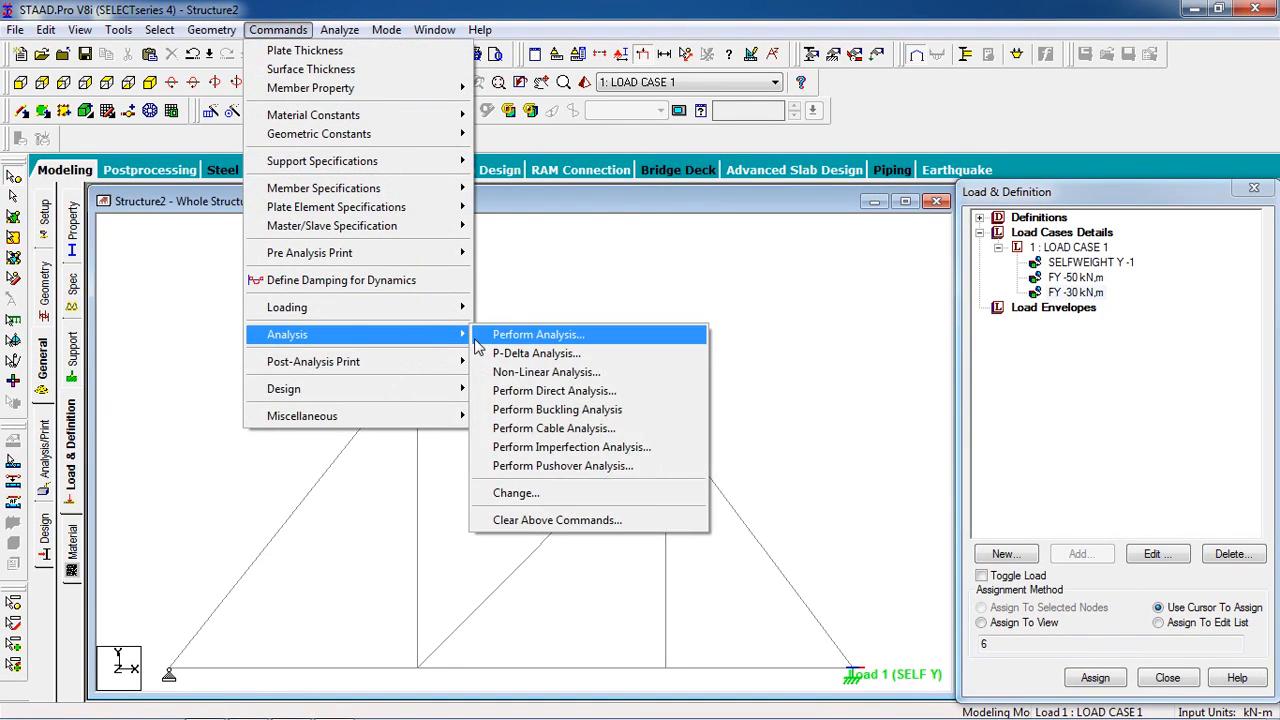
{"action": "left_click", "coordinate": [520, 335]}
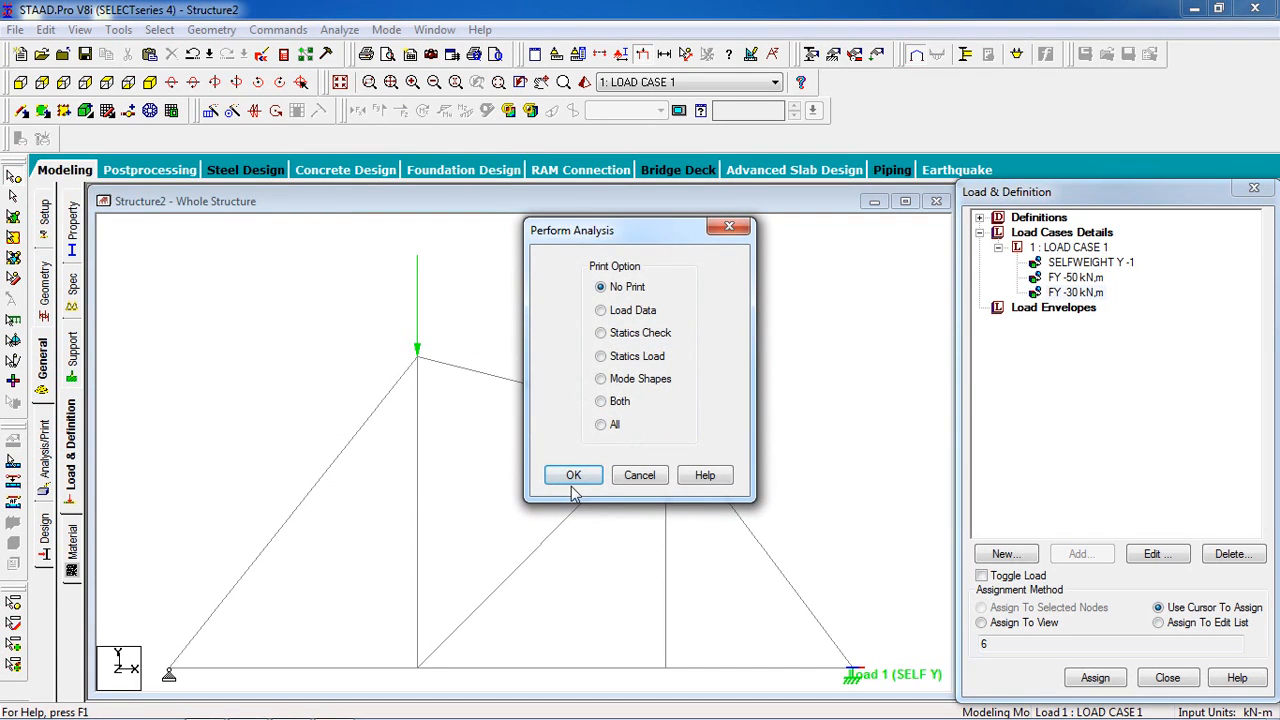
{"action": "left_click", "coordinate": [573, 475]}
{"action": "left_click", "coordinate": [339, 29]}
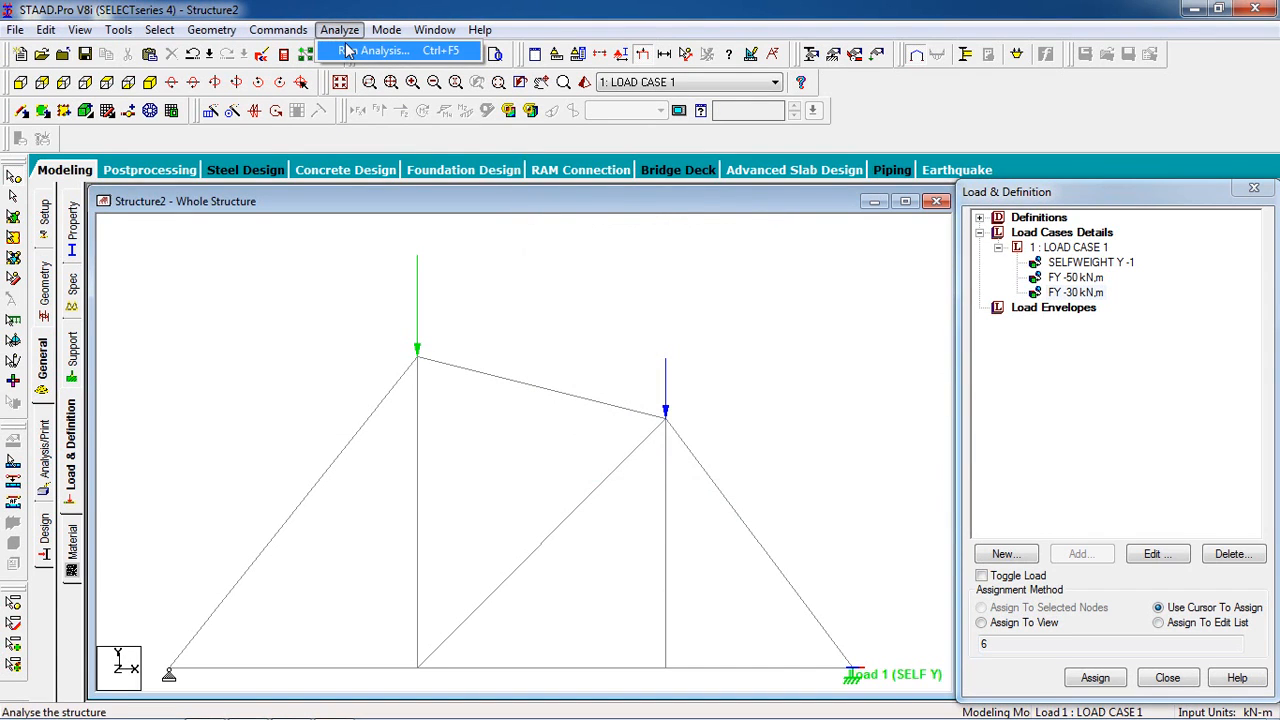
{"action": "left_click", "coordinate": [347, 51]}
{"action": "left_click", "coordinate": [541, 392]}
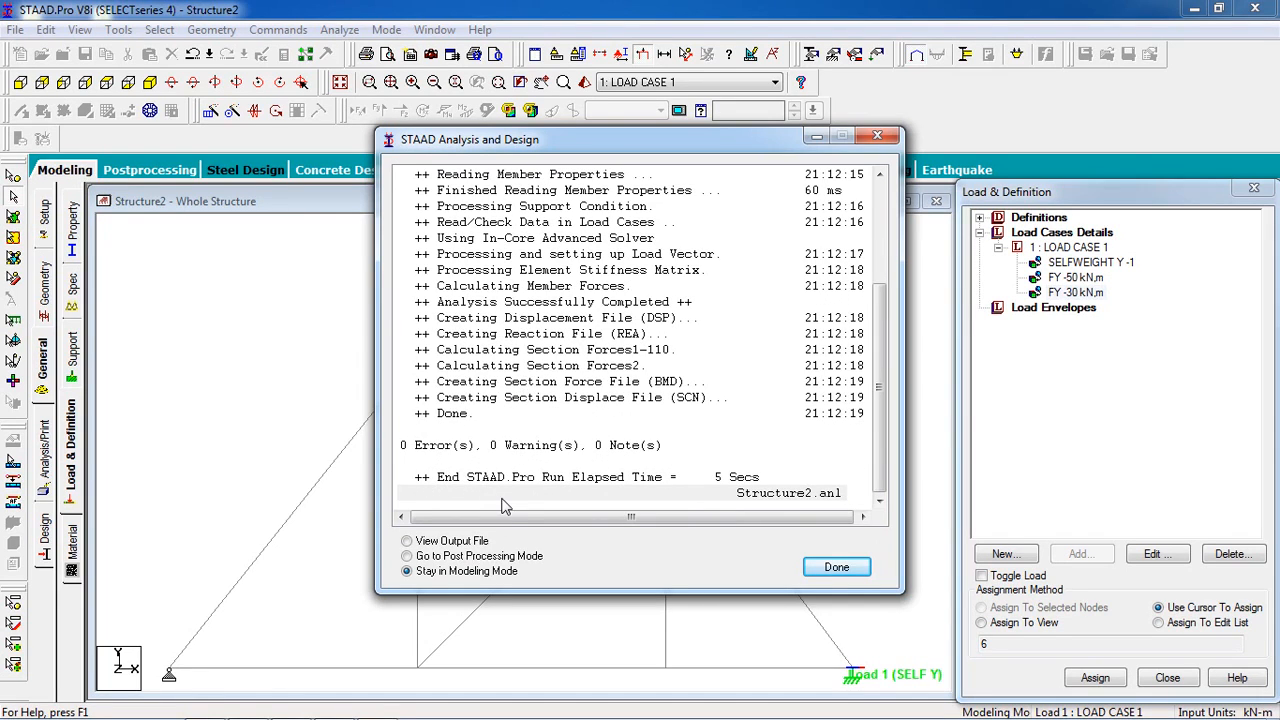
Check the error and warning summary, finish the analysis run and go to Post Processing Mode for LOAD CASE 1
{"action": "left_click", "coordinate": [484, 451]}
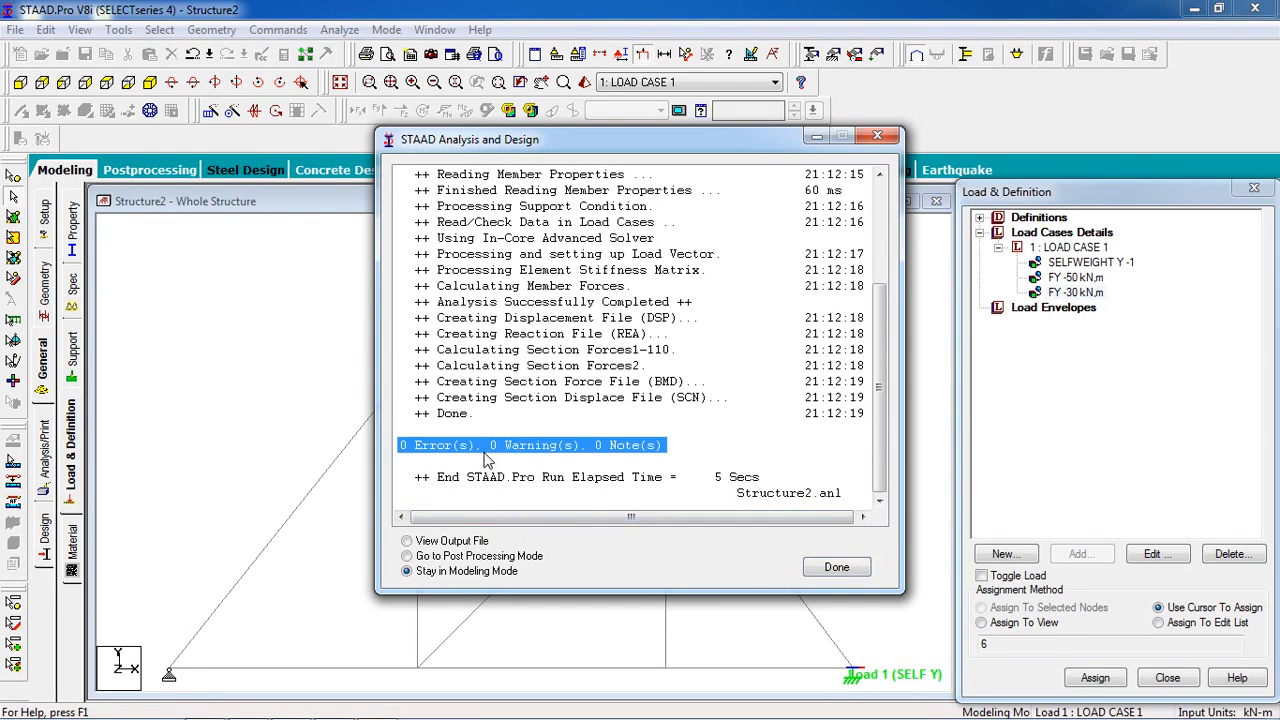
{"action": "left_click", "coordinate": [493, 564]}
{"action": "left_click", "coordinate": [490, 557]}
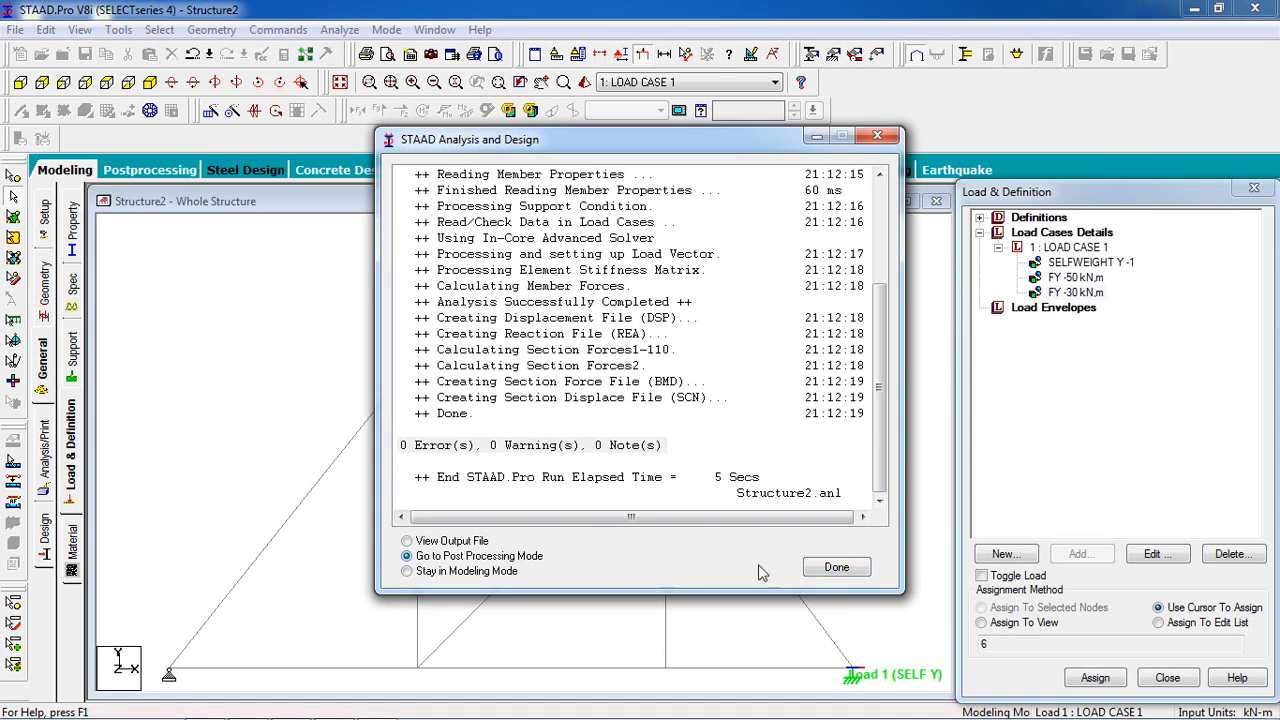
{"action": "left_click", "coordinate": [837, 568]}
{"action": "left_click", "coordinate": [668, 514]}
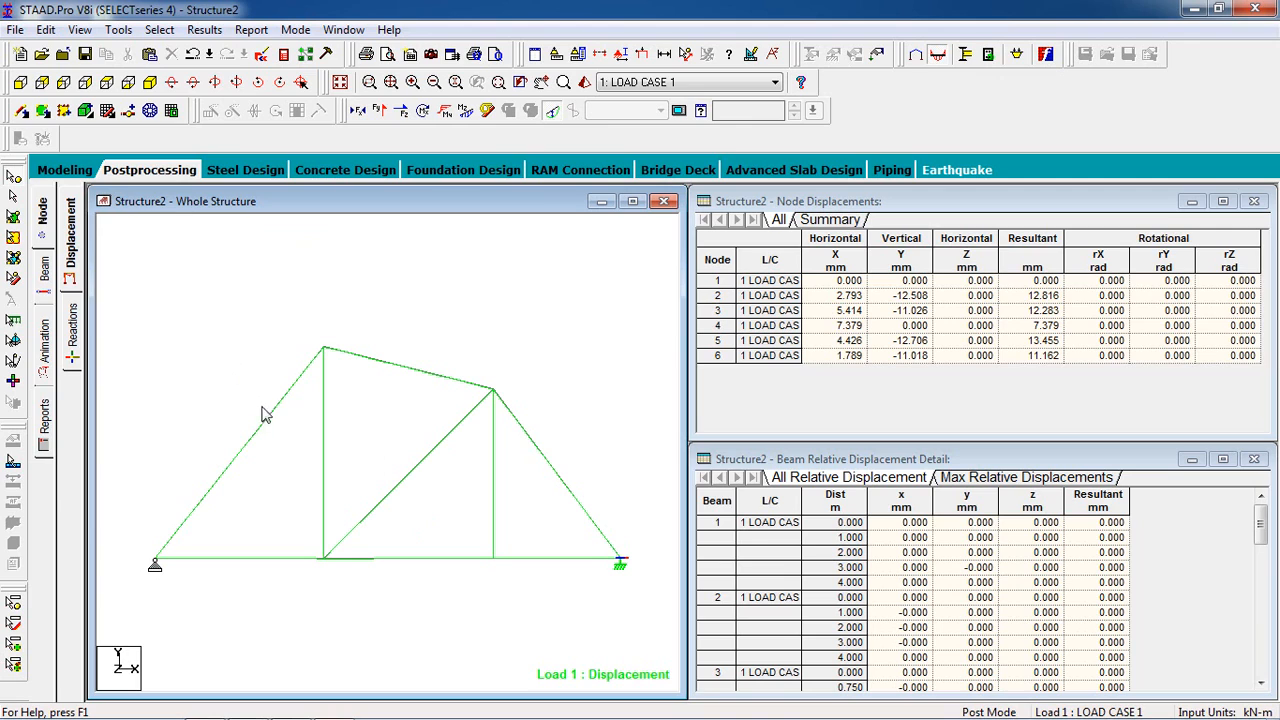
Play the deflection animation of the truss, then return to the node displacement results
{"action": "left_click", "coordinate": [43, 345]}
{"action": "left_click", "coordinate": [476, 192]}
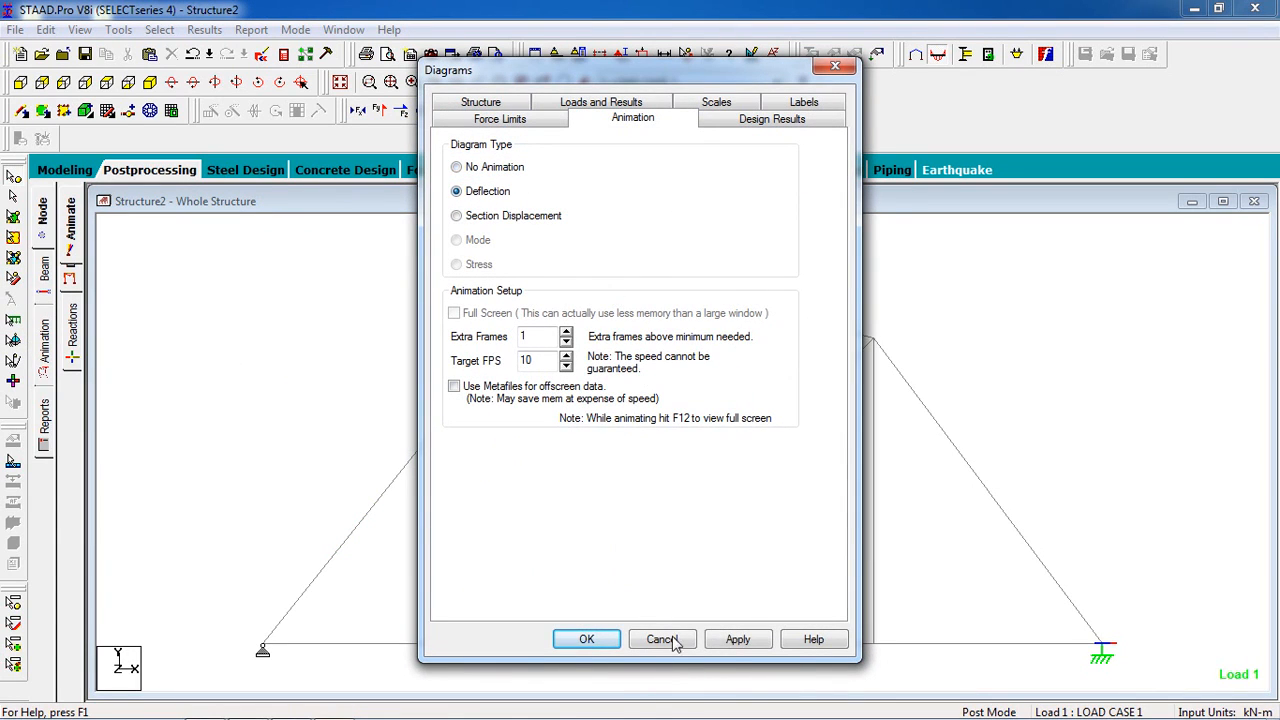
{"action": "left_click", "coordinate": [735, 645]}
{"action": "left_click", "coordinate": [616, 642]}
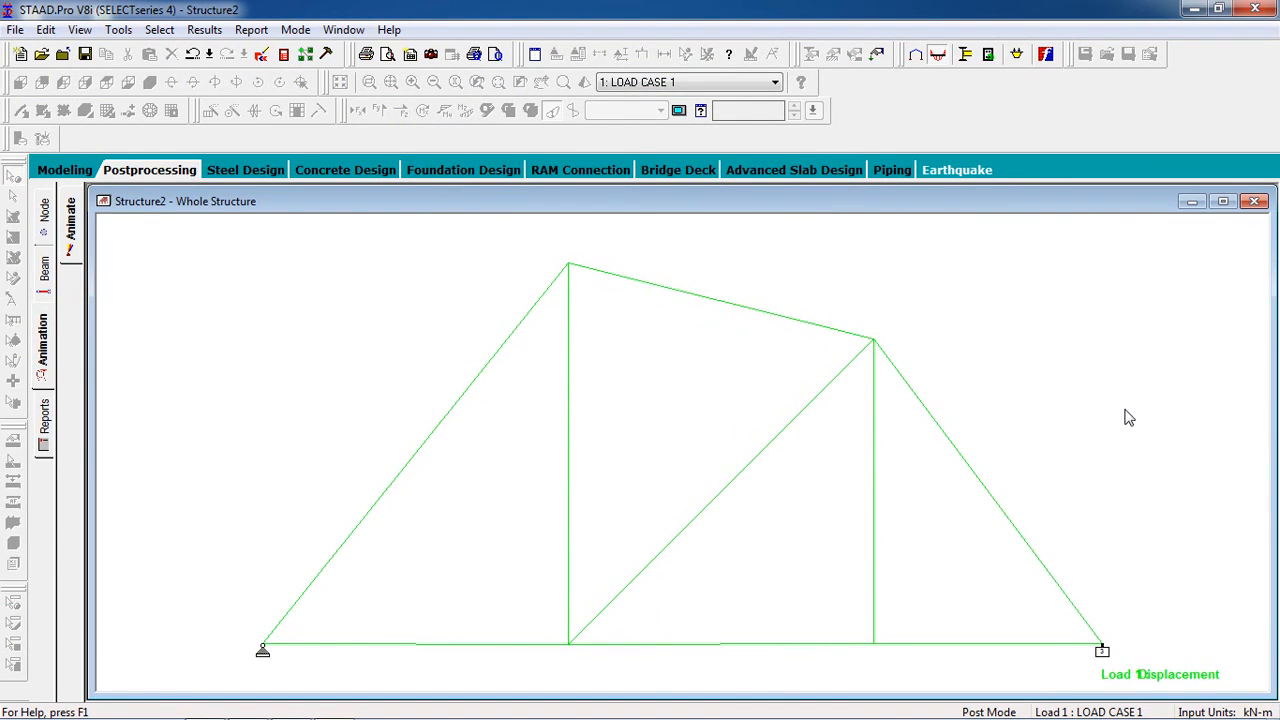
{"action": "left_click", "coordinate": [110, 172]}
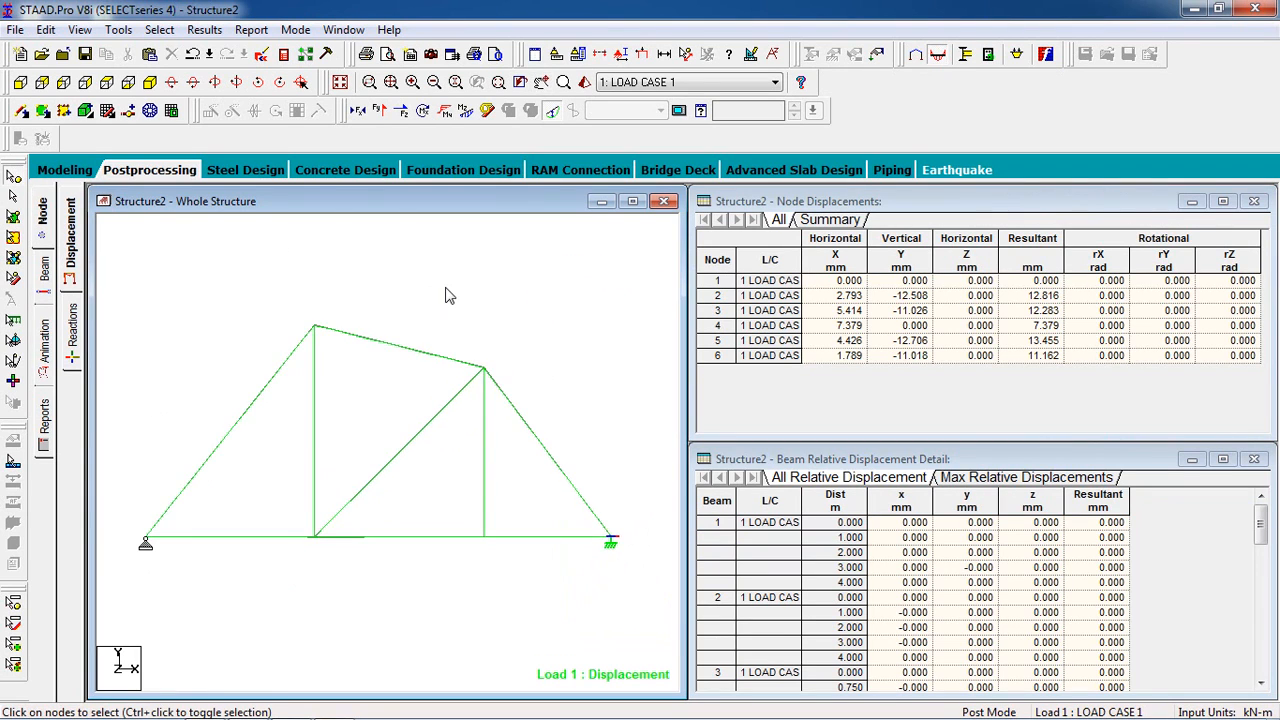